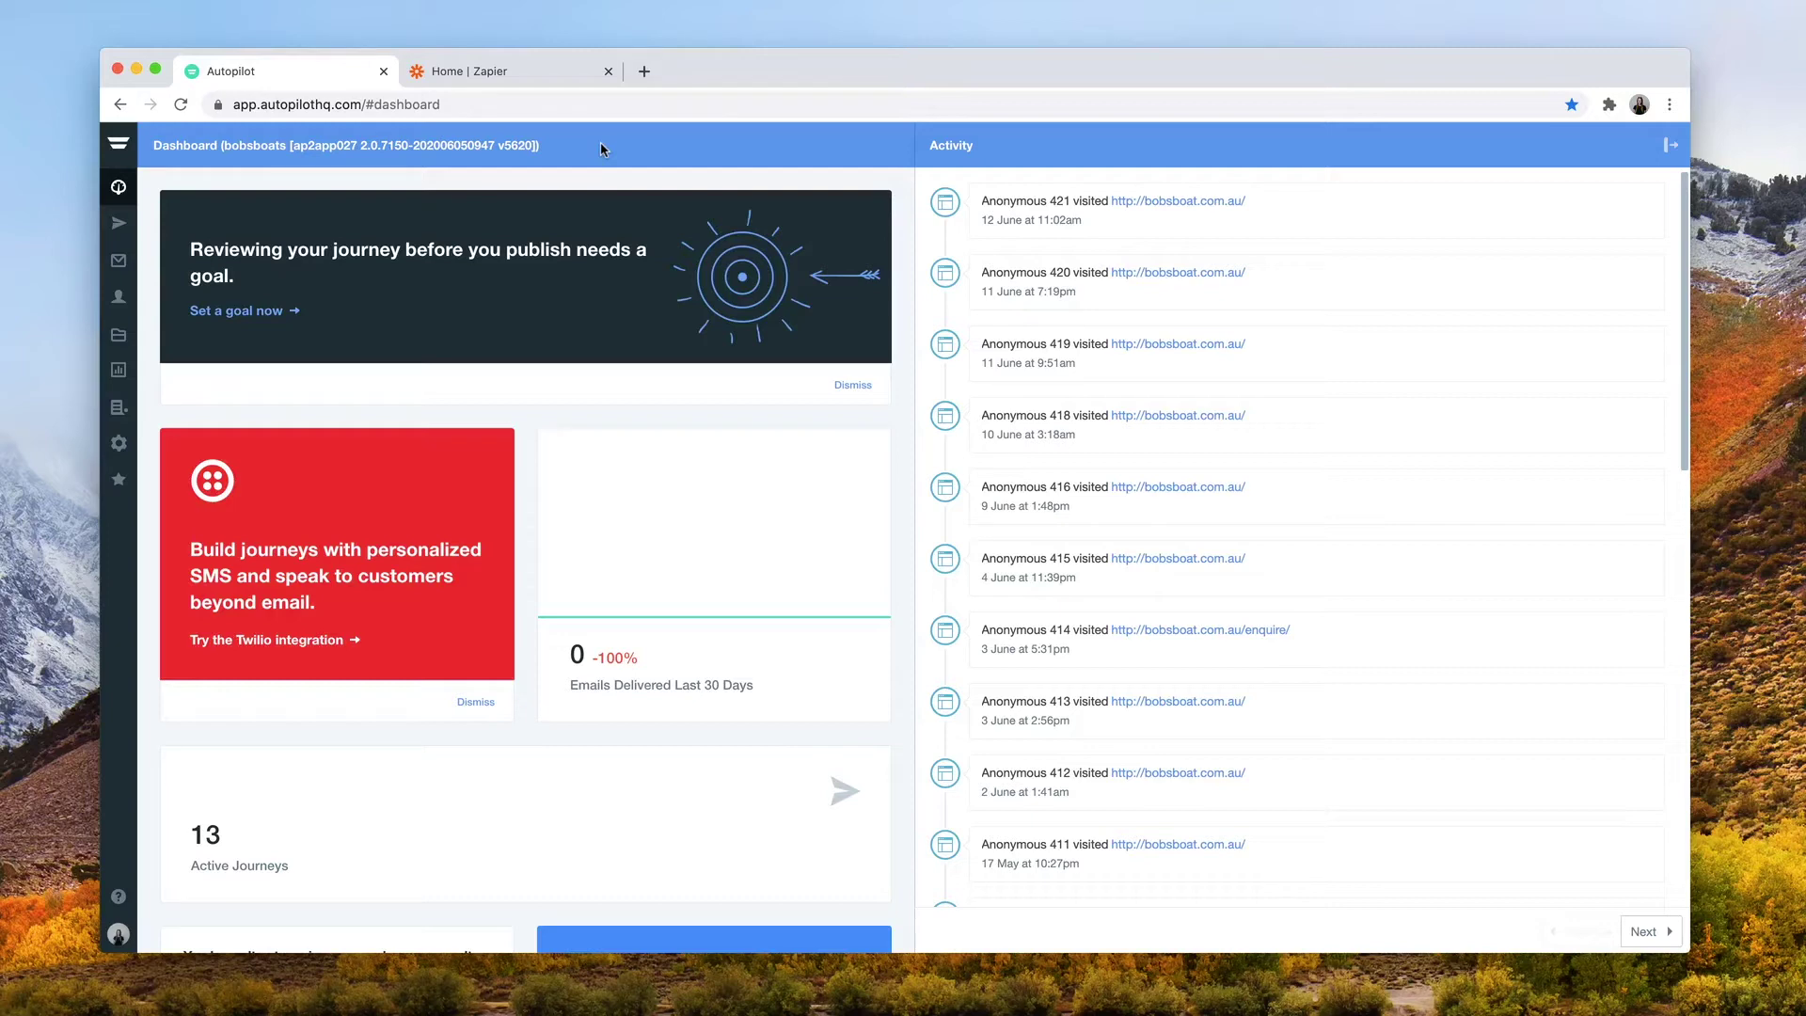
Switch from the Autopilot dashboard to the 'Home | Zapier' browser tab
{"action": "left_click", "coordinate": [554, 78]}
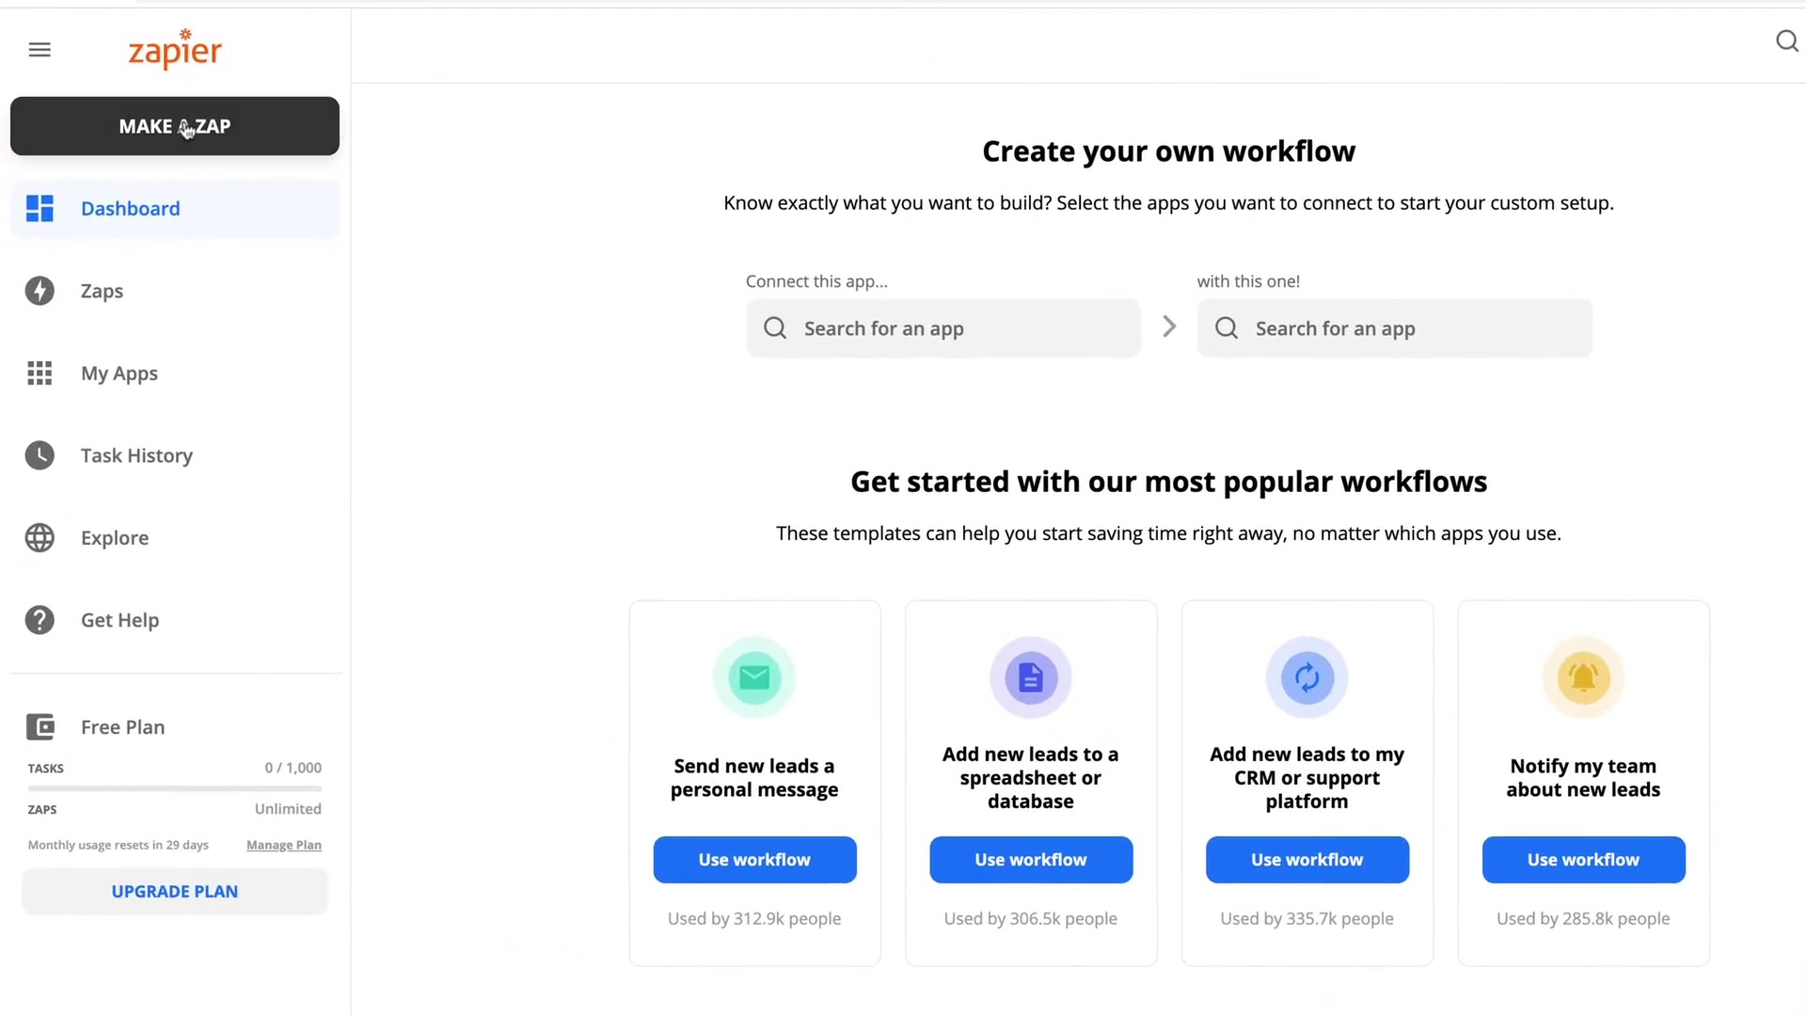
Create a new Zap with a Shopify 'Updated Order' trigger using the connected Shopify account
{"action": "left_click", "coordinate": [185, 127]}
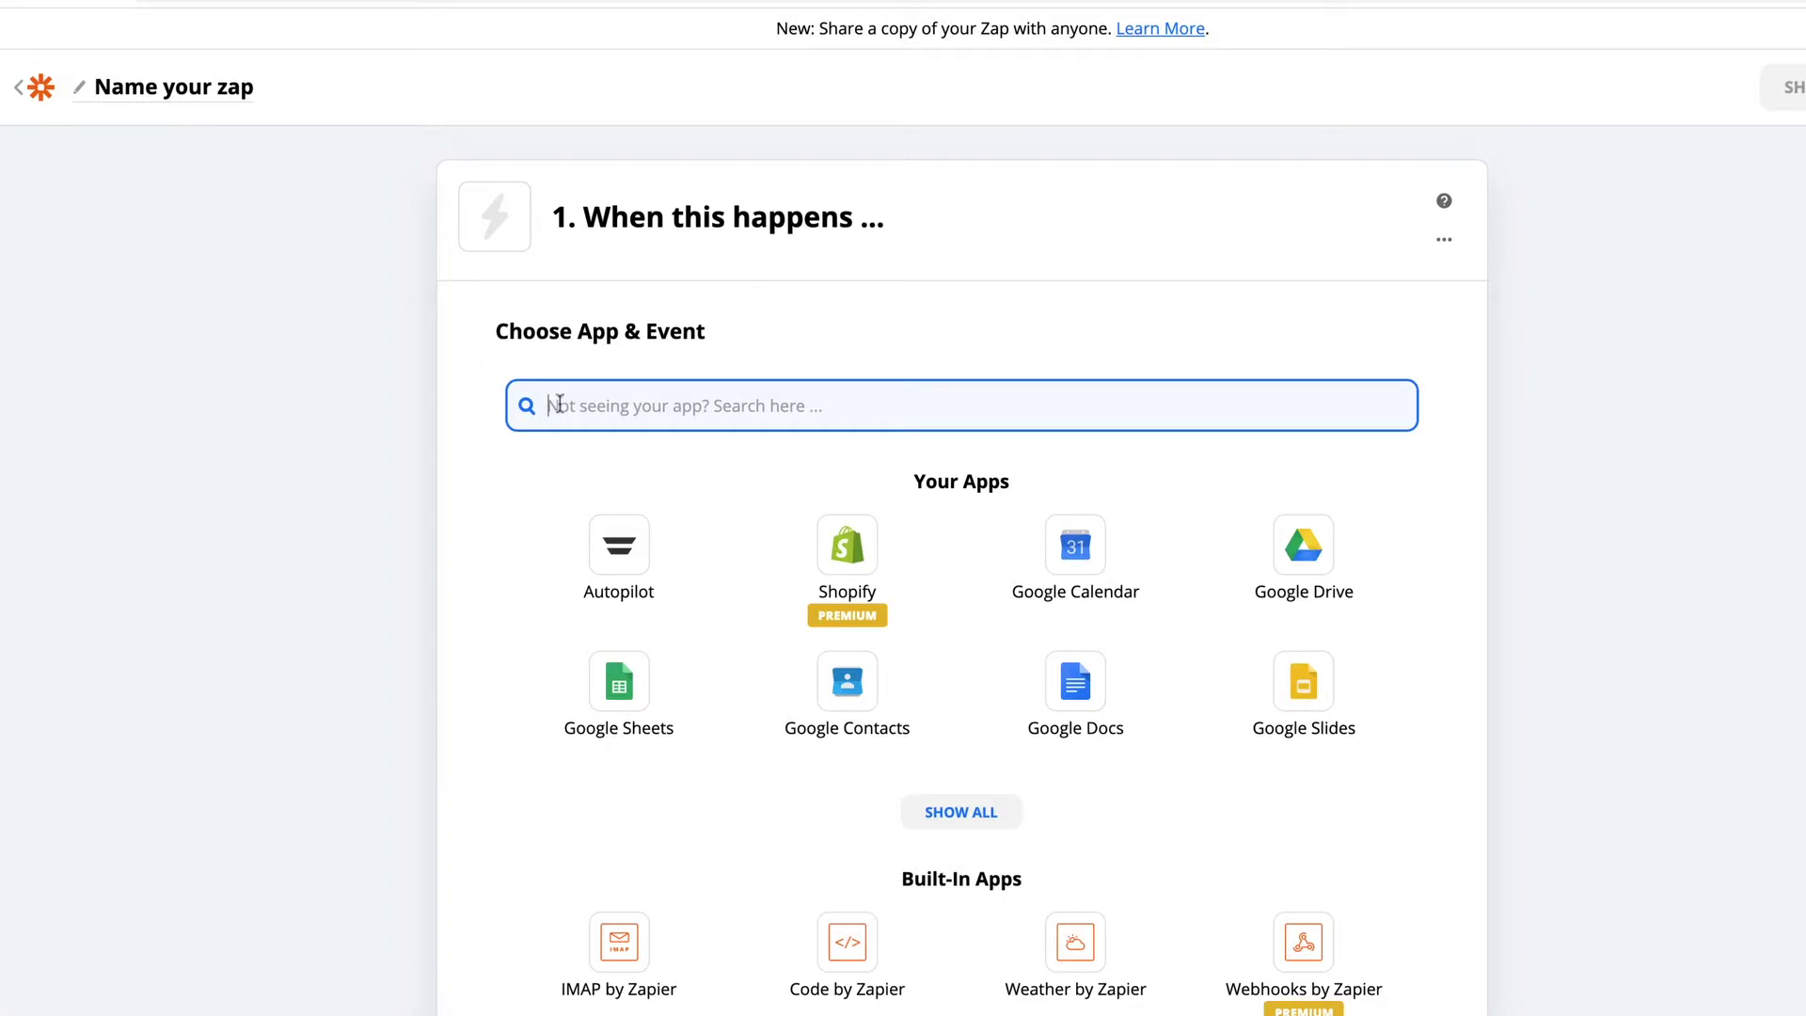
{"action": "left_click", "coordinate": [847, 558]}
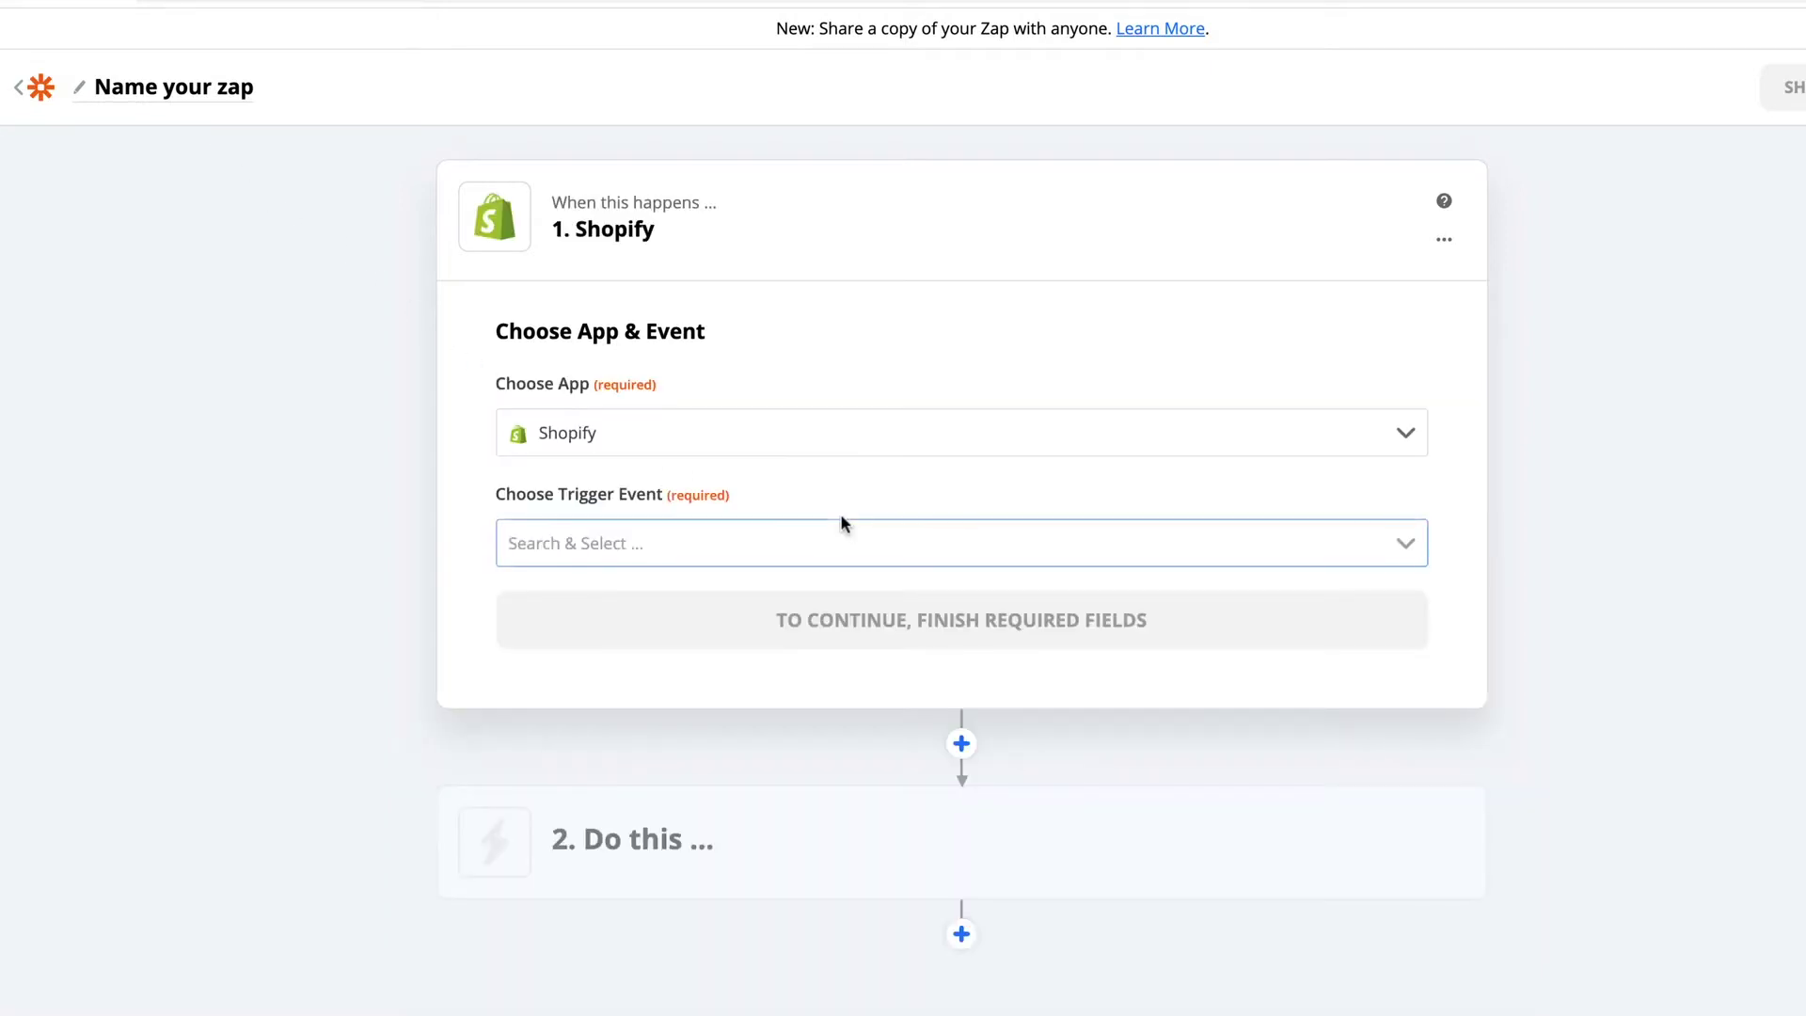
{"action": "left_click", "coordinate": [848, 543]}
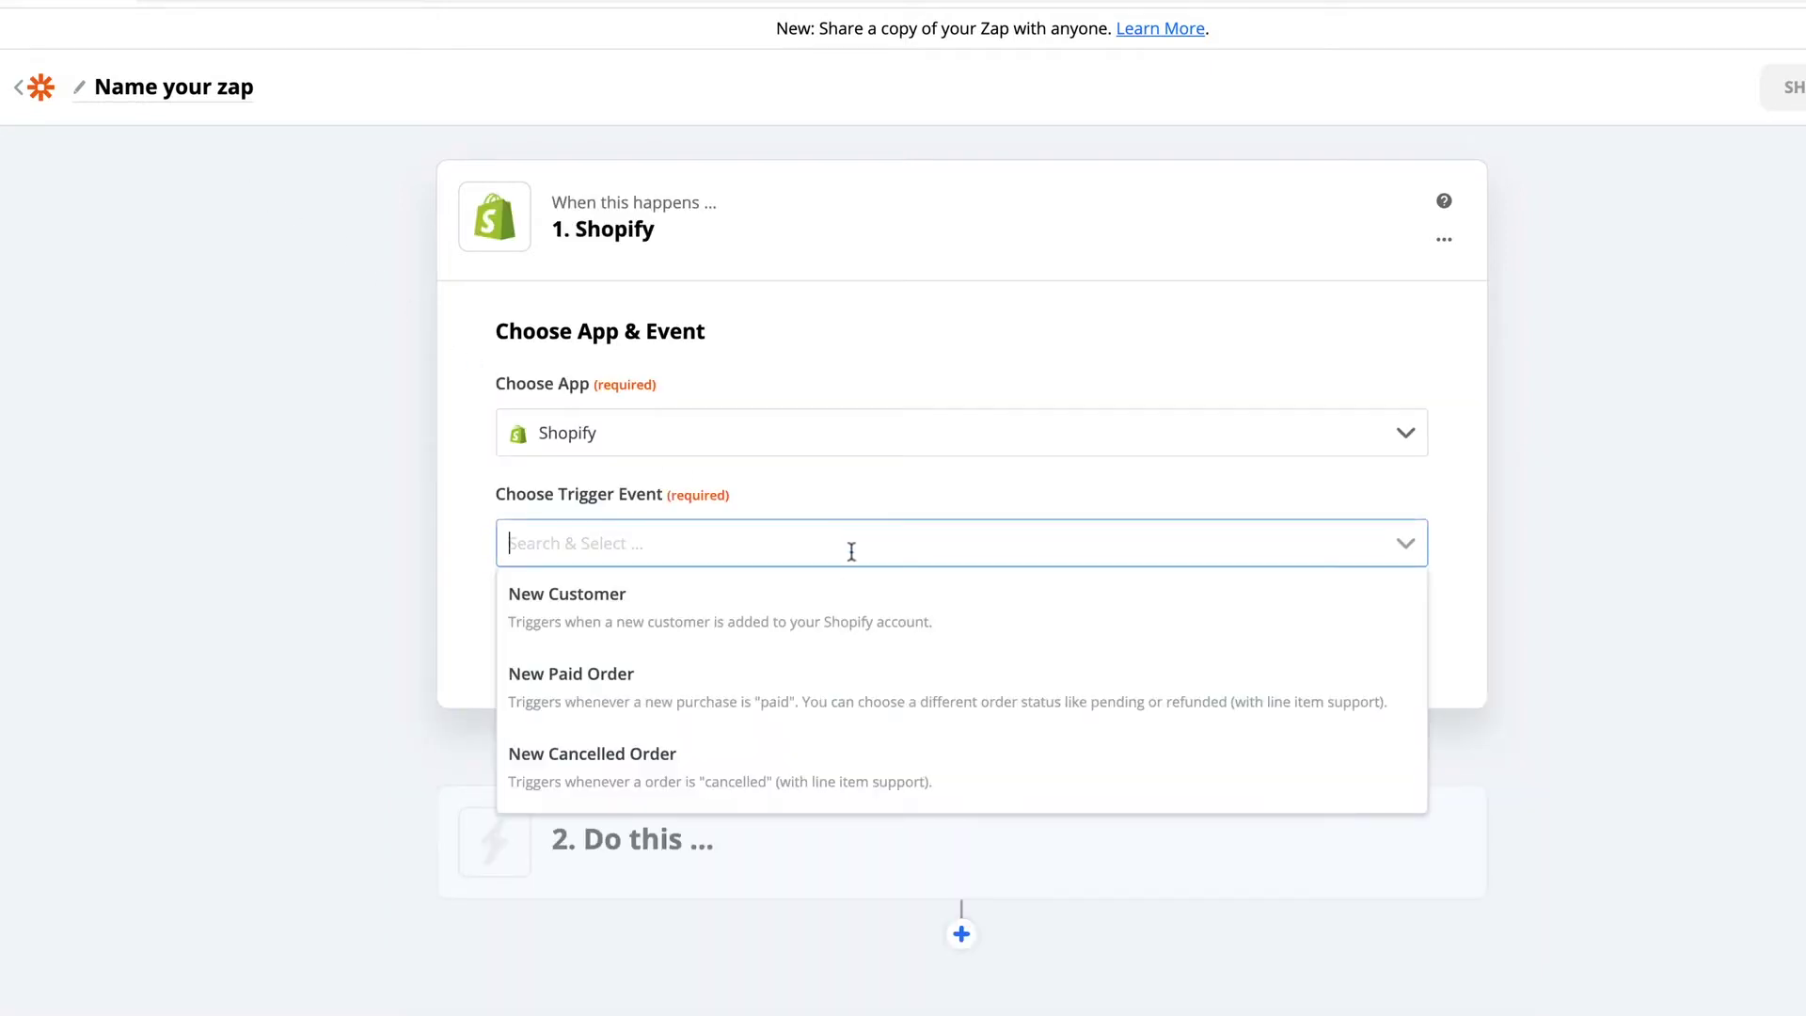
{"action": "scroll", "coordinate": [858, 657], "scroll_direction": "down", "scroll_amount": 3}
{"action": "scroll", "coordinate": [859, 658], "scroll_direction": "down", "scroll_amount": 2}
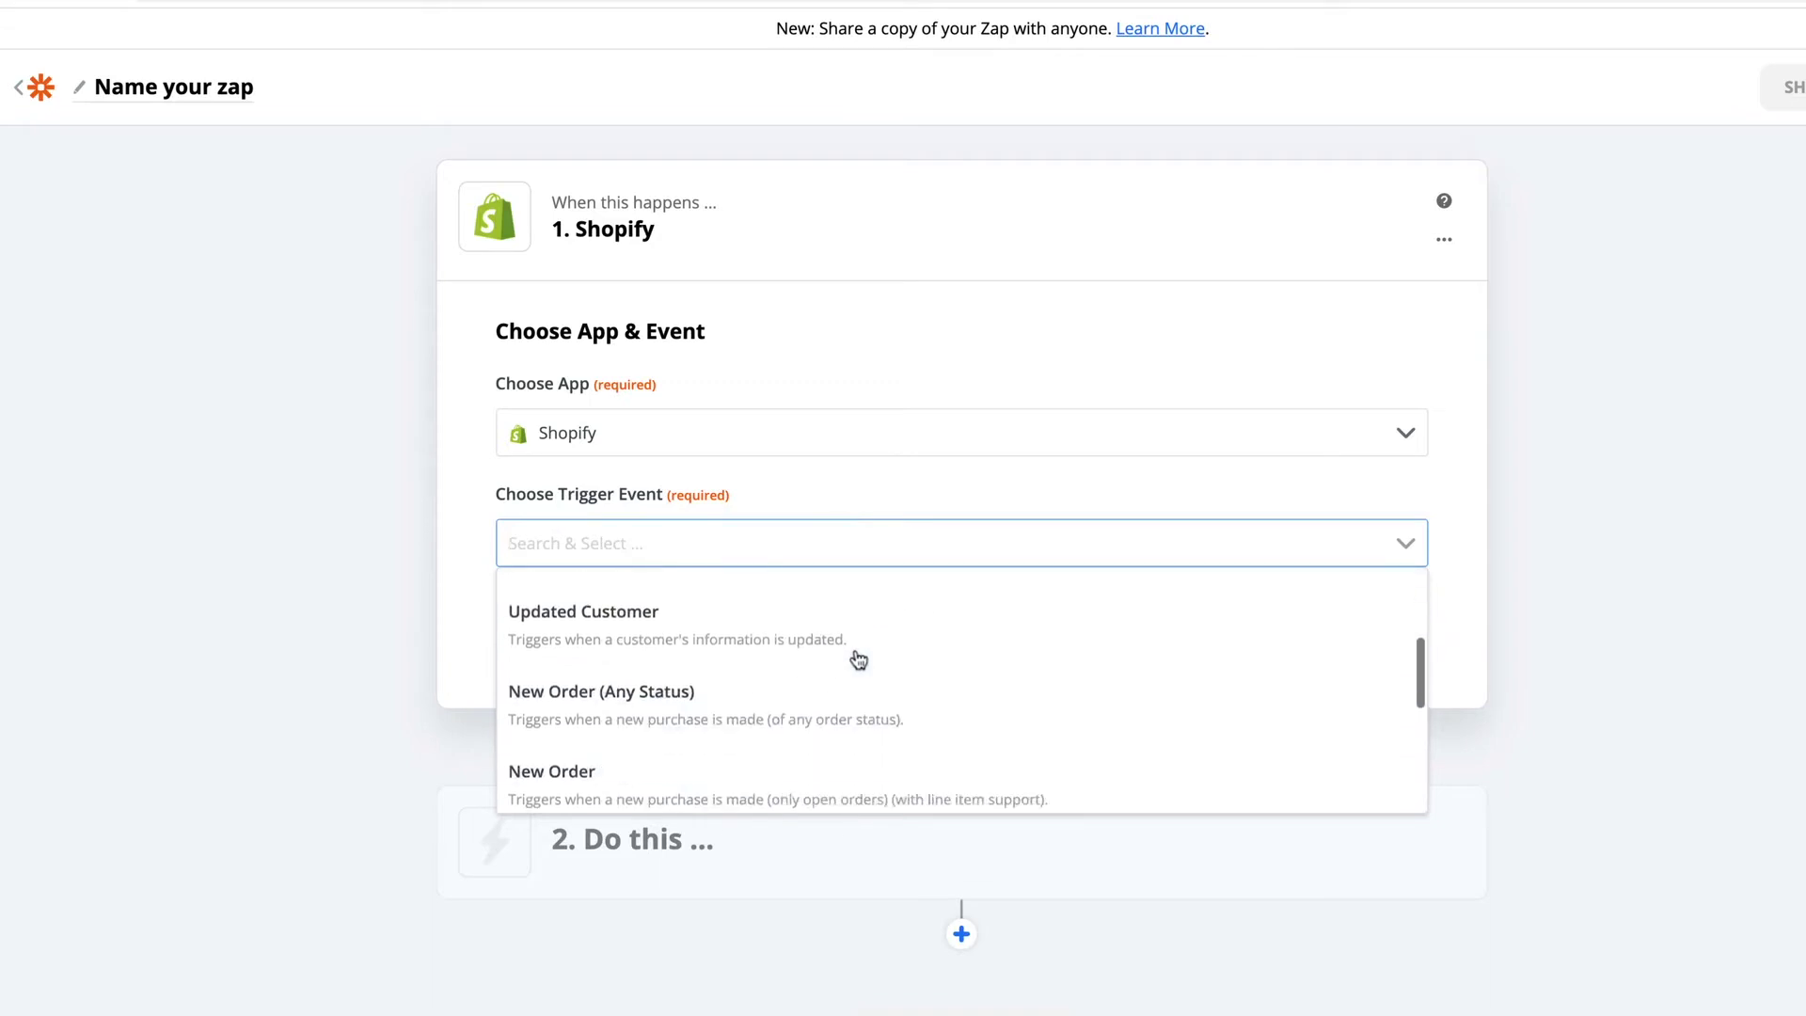
{"action": "scroll", "coordinate": [858, 658], "scroll_direction": "down", "scroll_amount": 2}
{"action": "scroll", "coordinate": [858, 658], "scroll_direction": "down", "scroll_amount": 1}
{"action": "scroll", "coordinate": [858, 658], "scroll_direction": "down", "scroll_amount": 1}
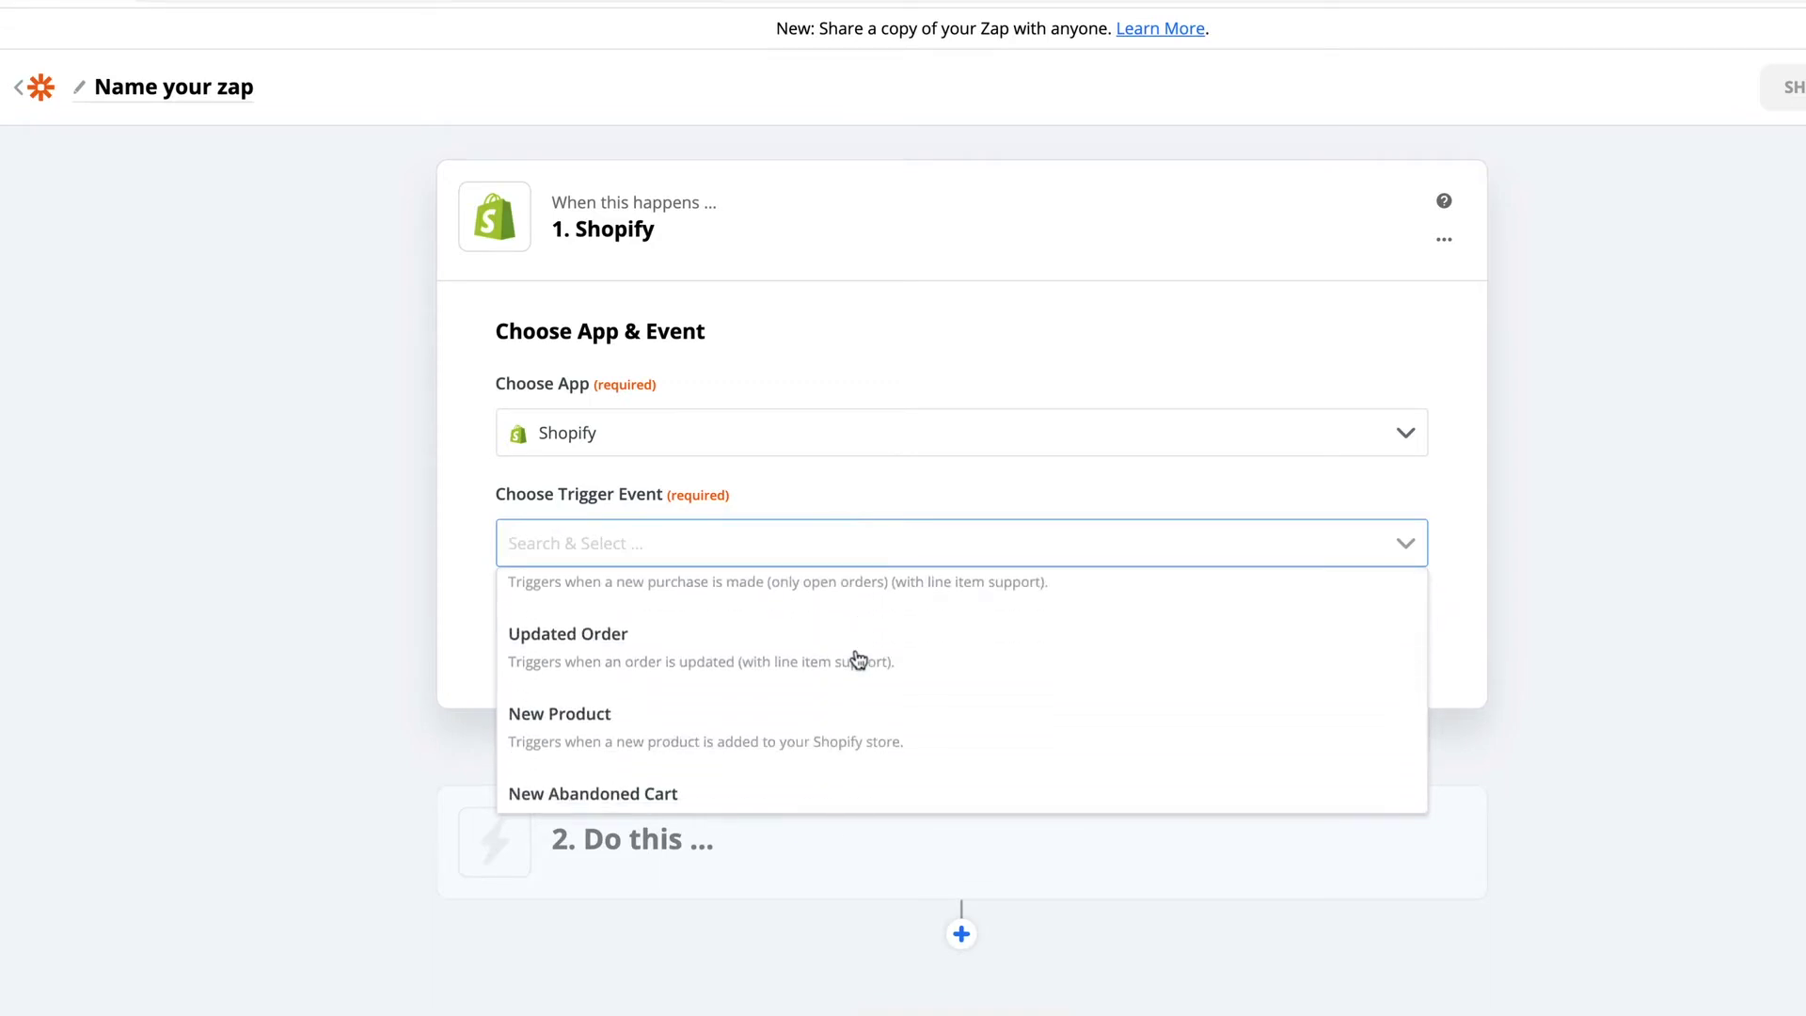
{"action": "left_click", "coordinate": [858, 661]}
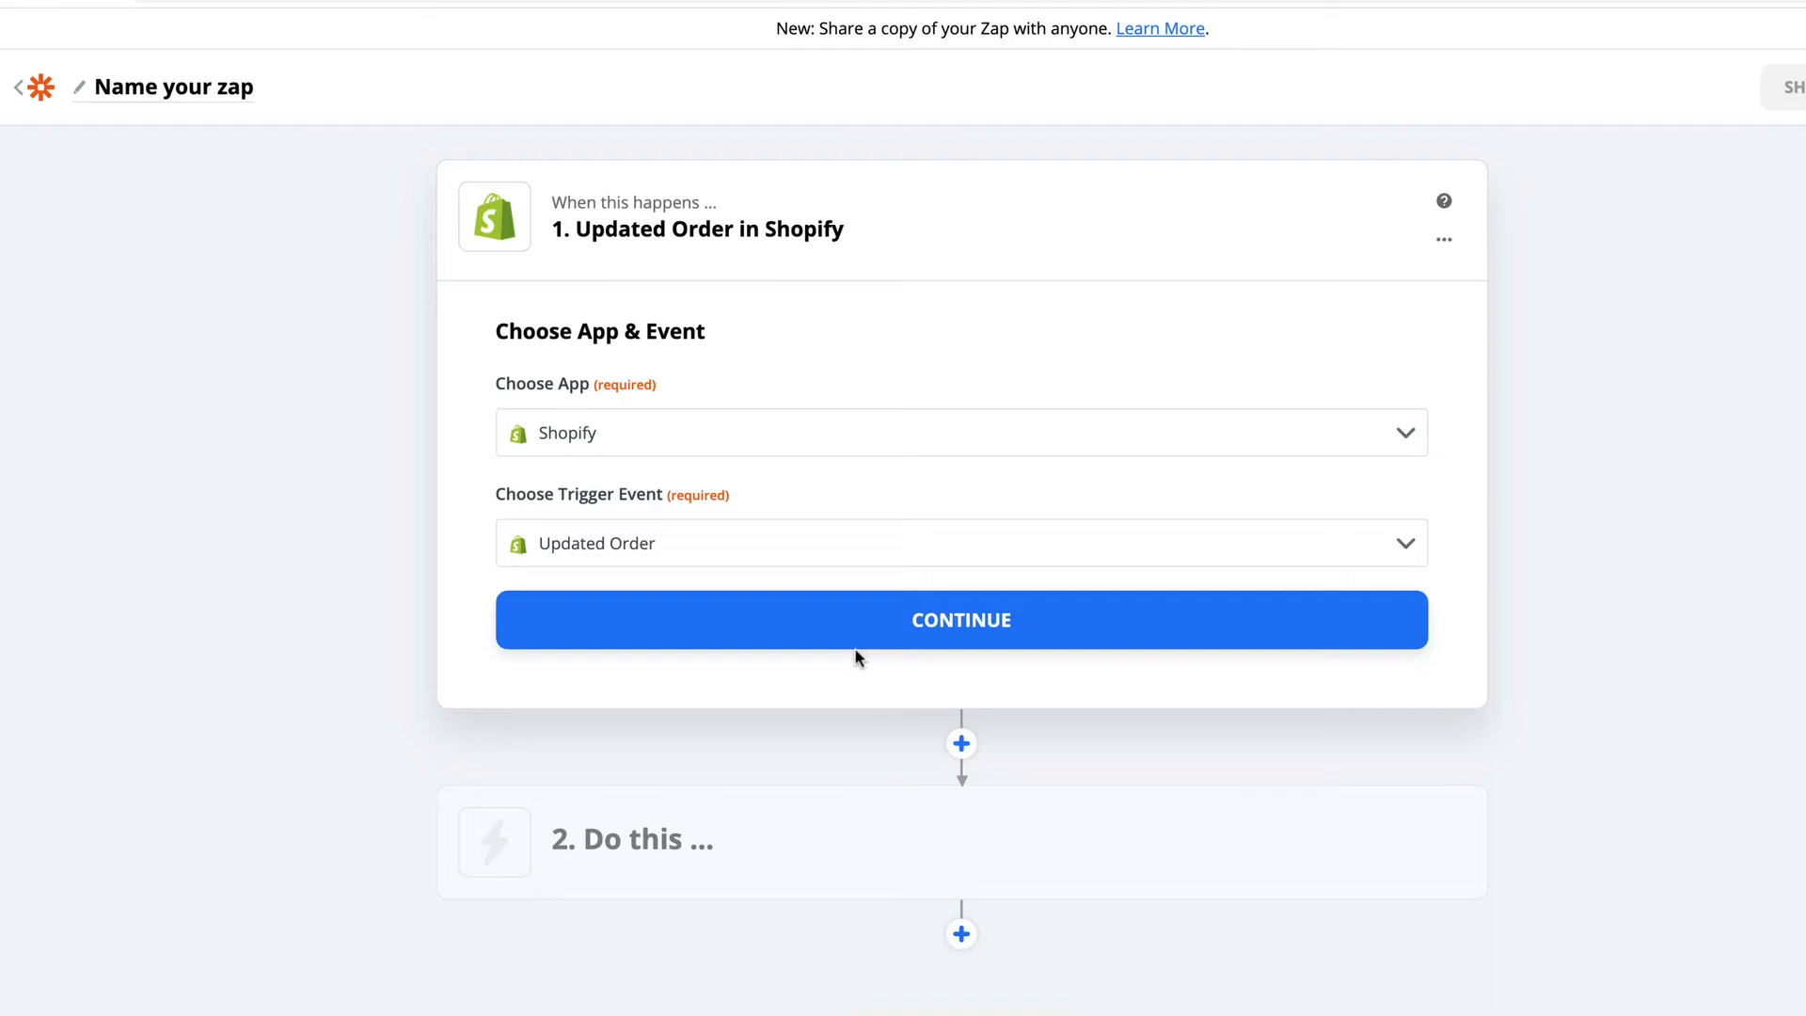
{"action": "left_click", "coordinate": [939, 625]}
{"action": "left_click", "coordinate": [927, 494]}
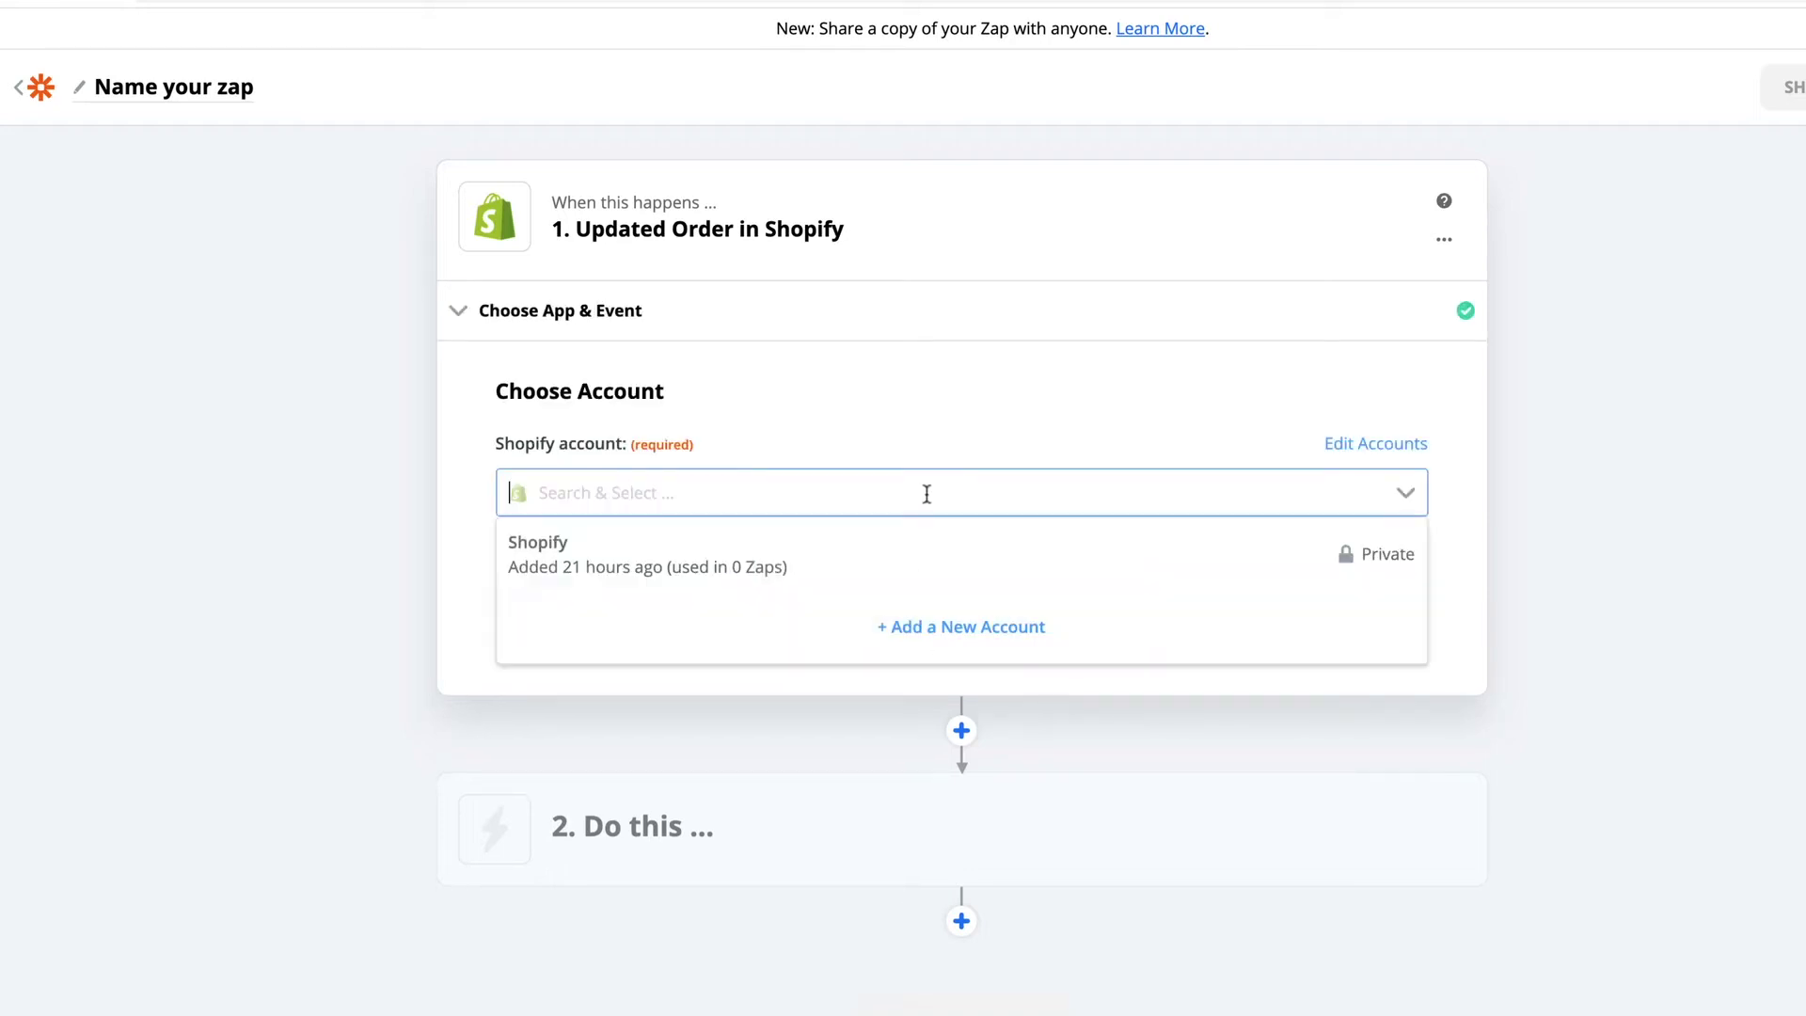
{"action": "left_click", "coordinate": [923, 560]}
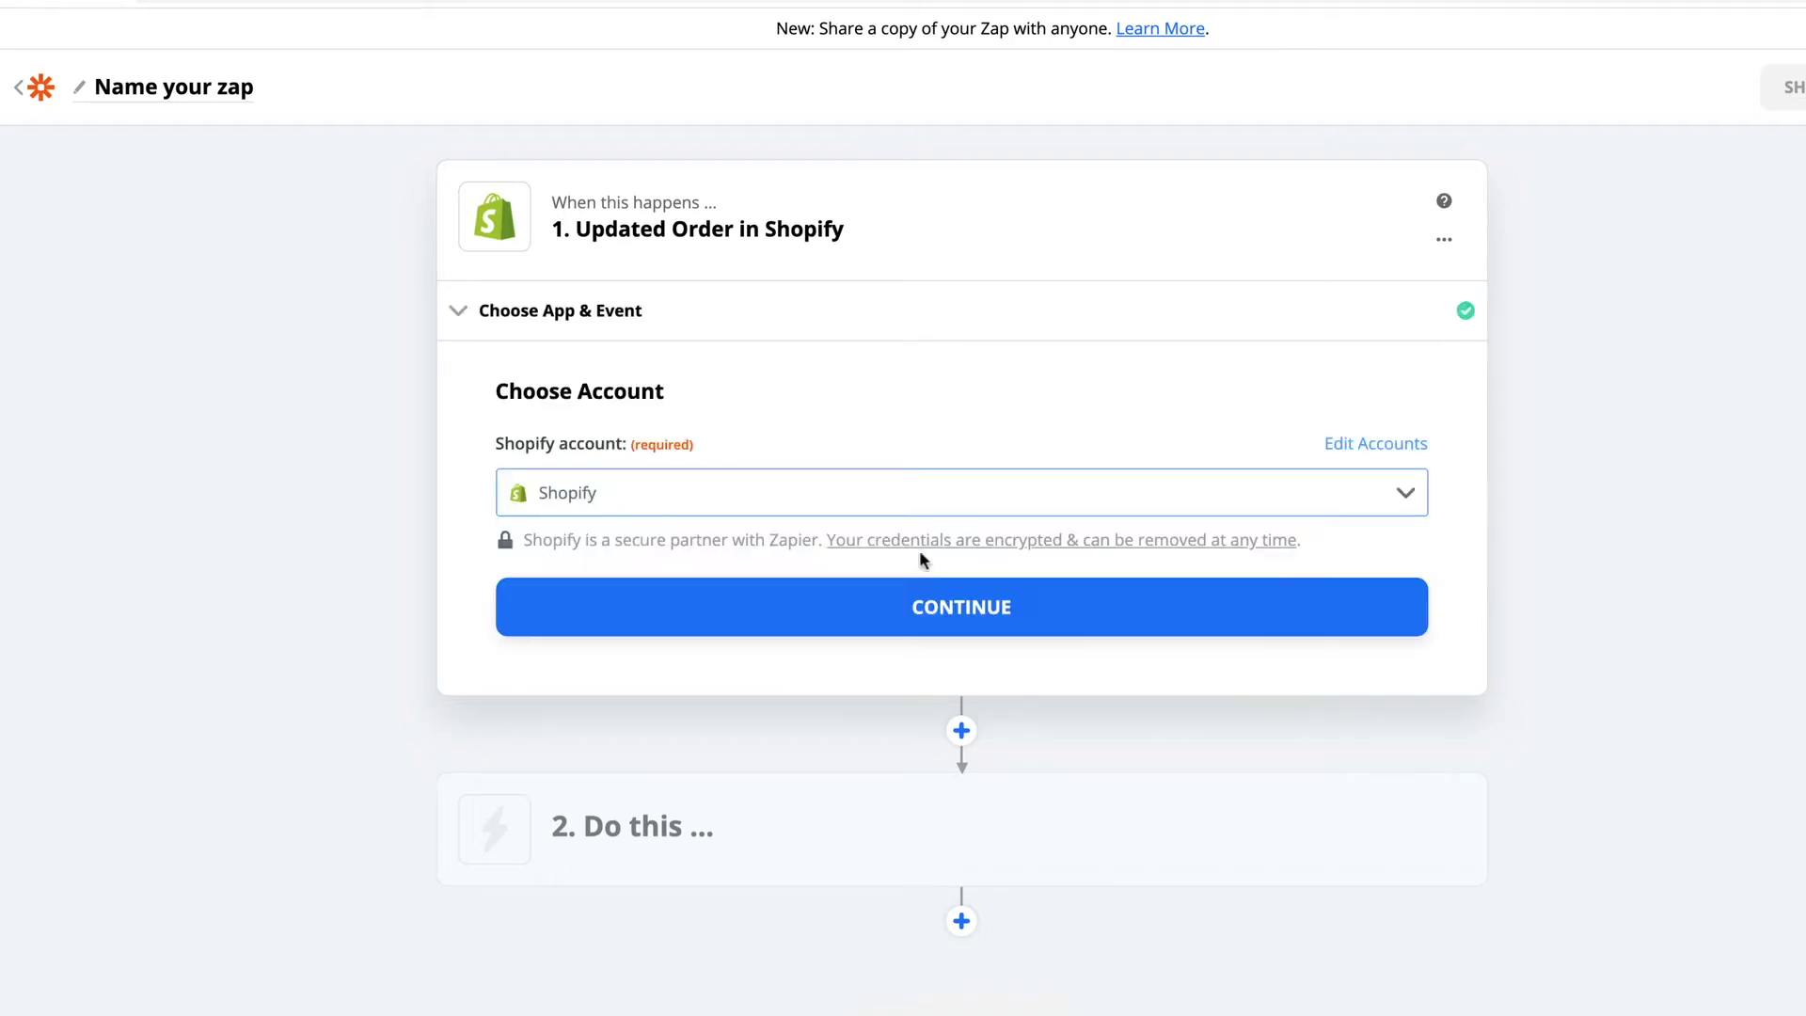
Restrict the Shopify trigger to orders with fulfillment status 'Shipped'
{"action": "left_click", "coordinate": [928, 610]}
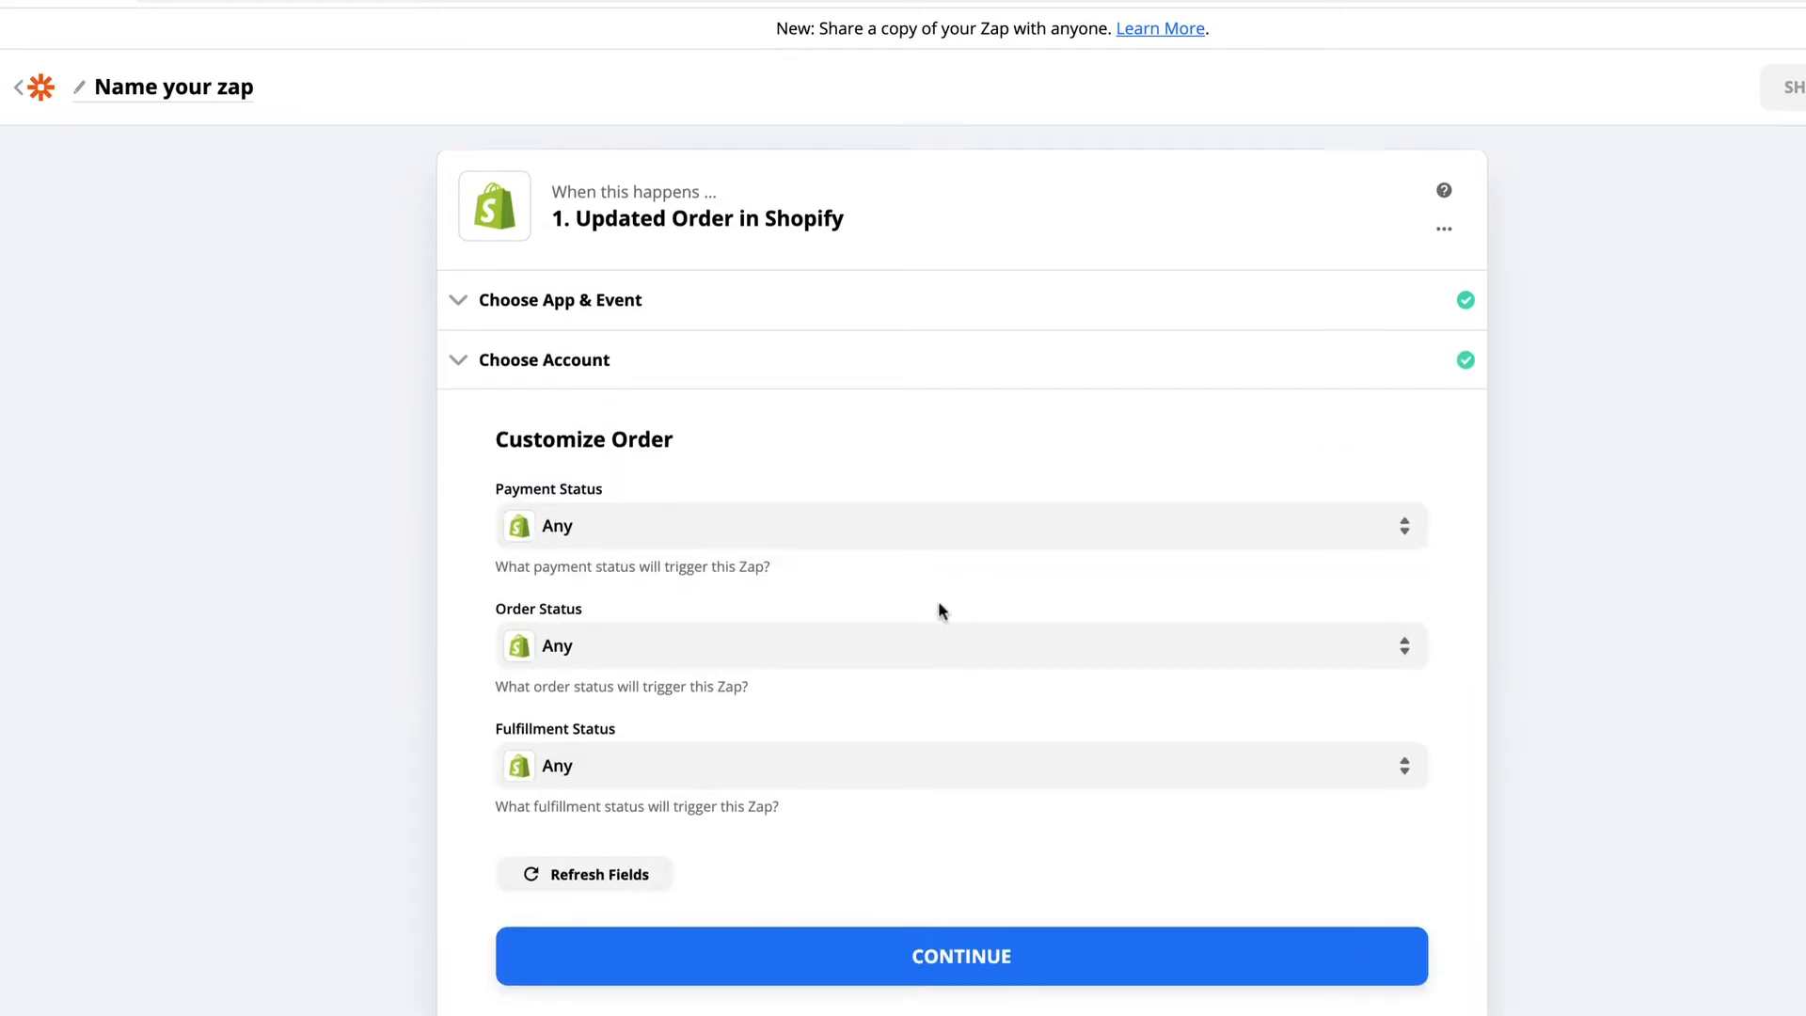
{"action": "scroll", "coordinate": [938, 610], "scroll_direction": "down", "scroll_amount": 3}
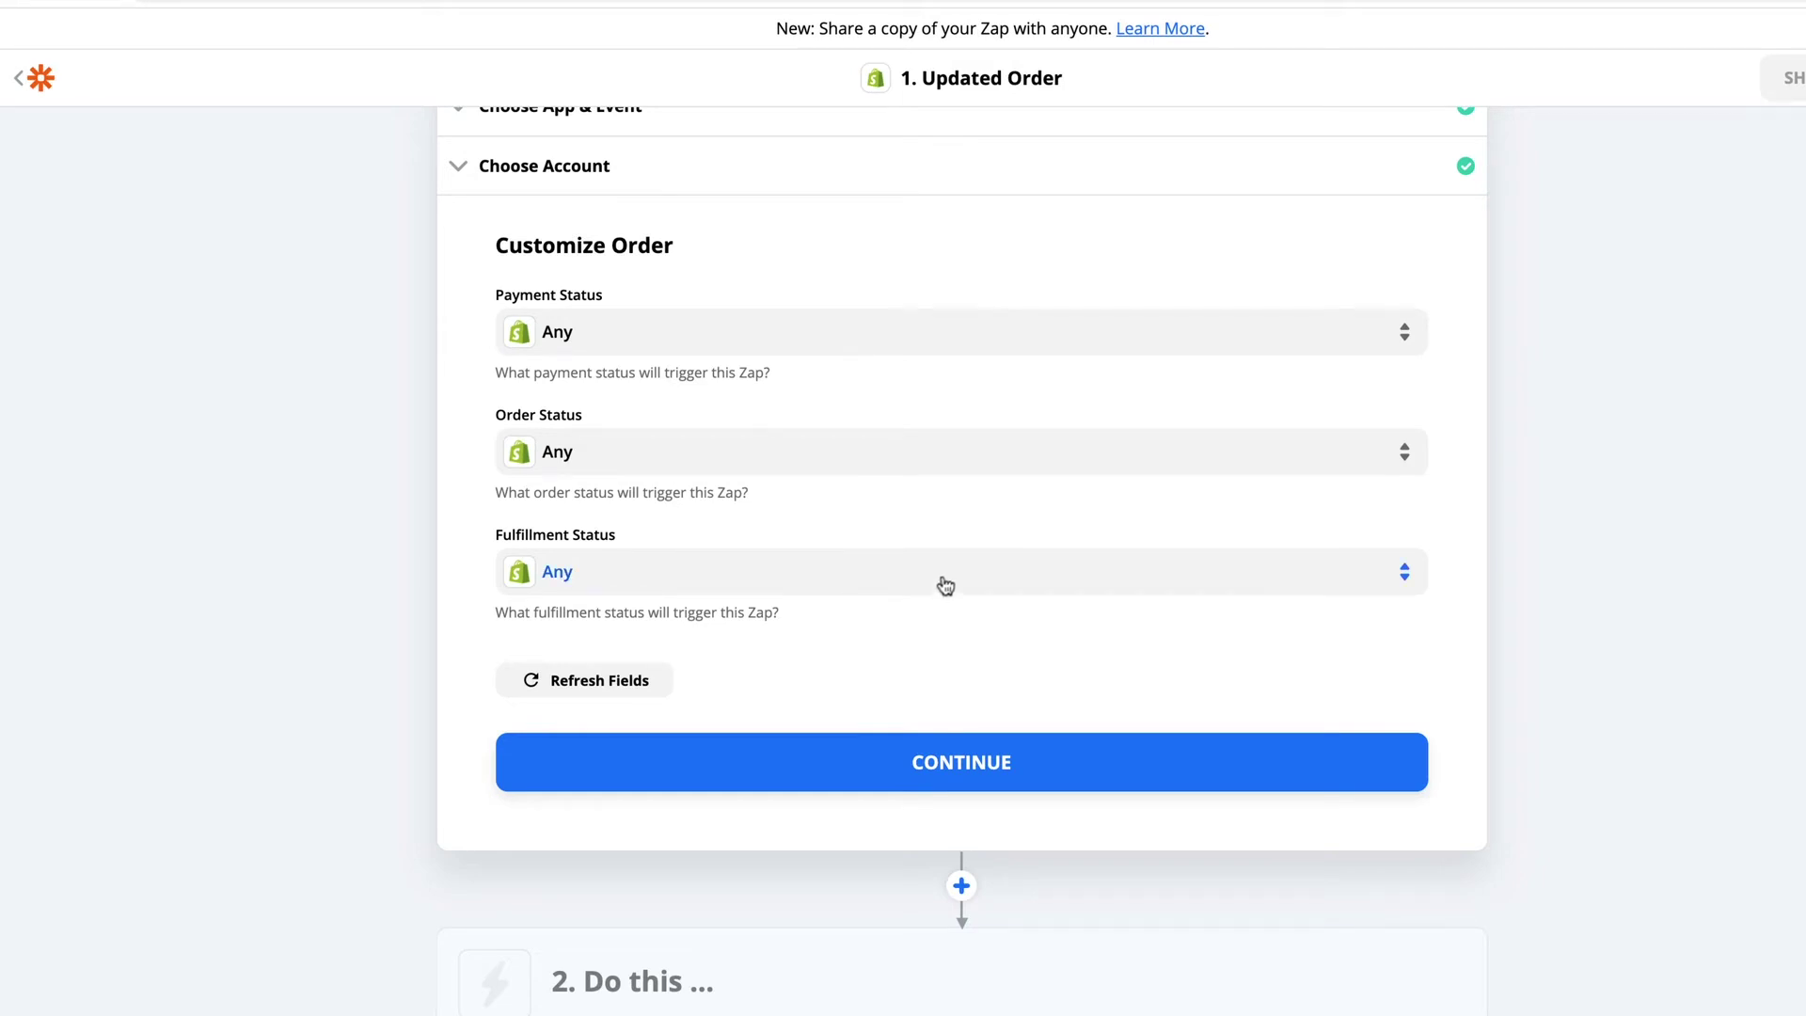
{"action": "left_click", "coordinate": [945, 584]}
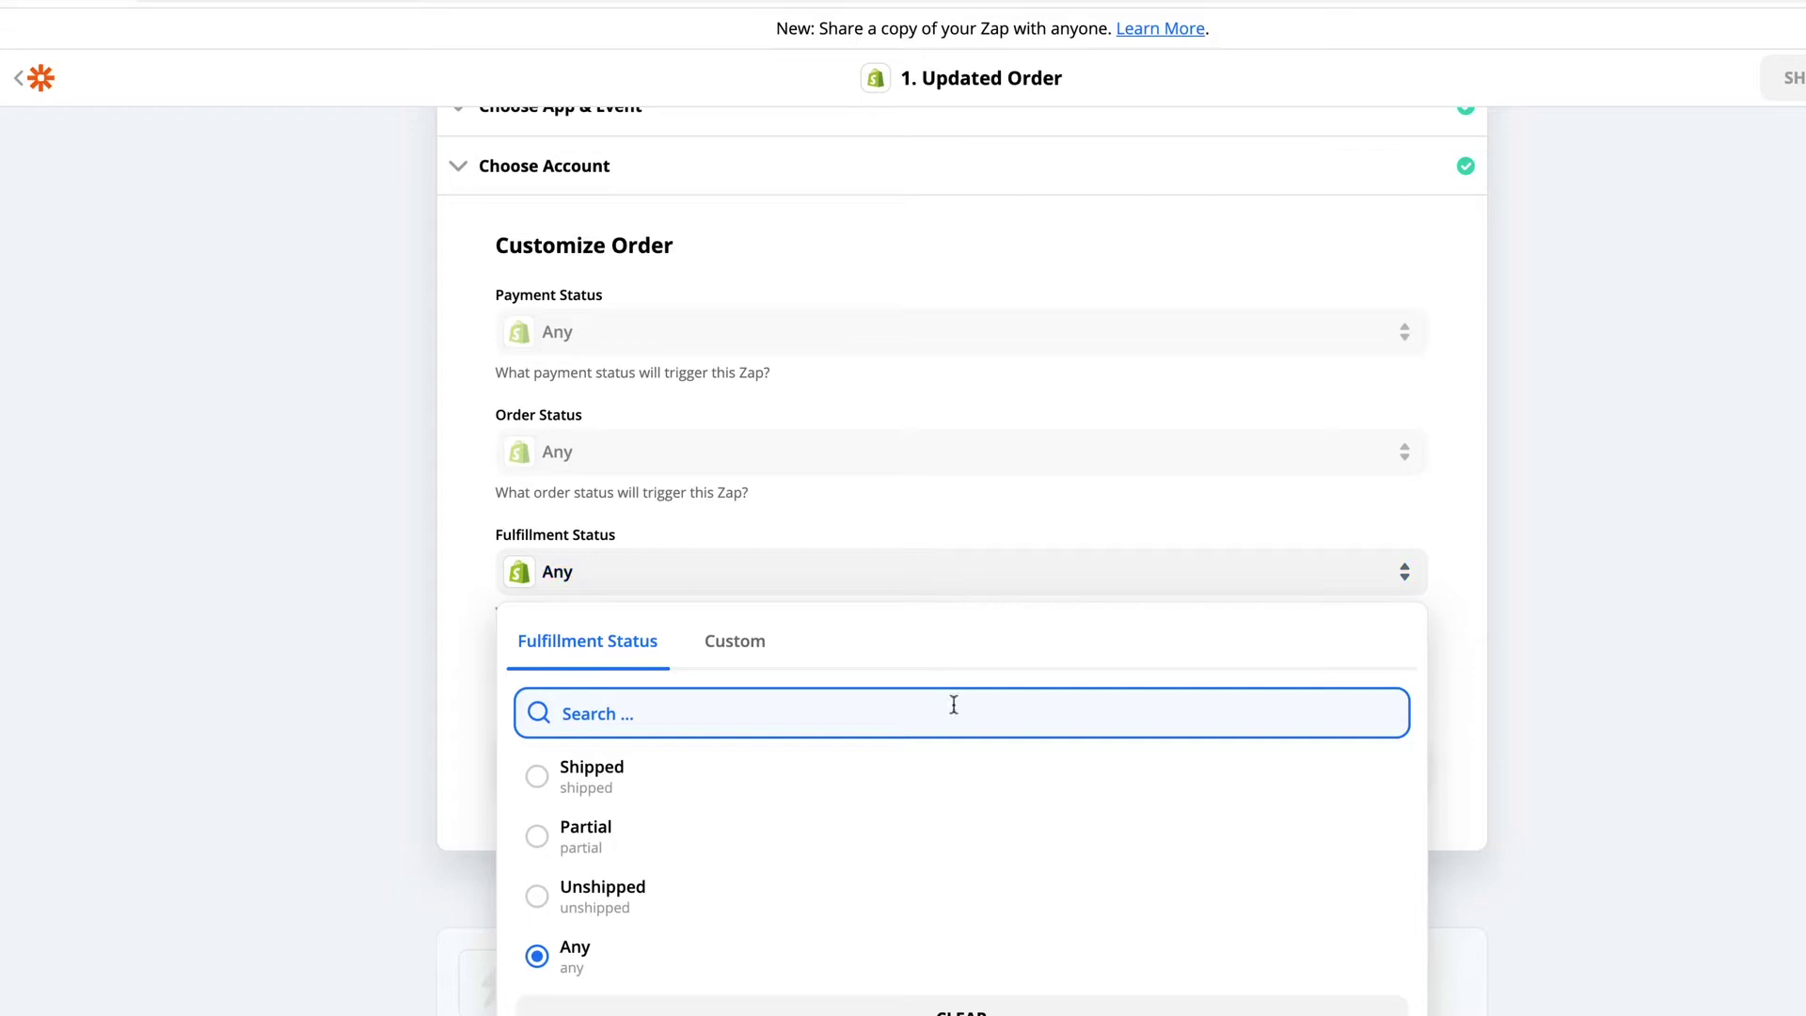
{"action": "left_click", "coordinate": [954, 779]}
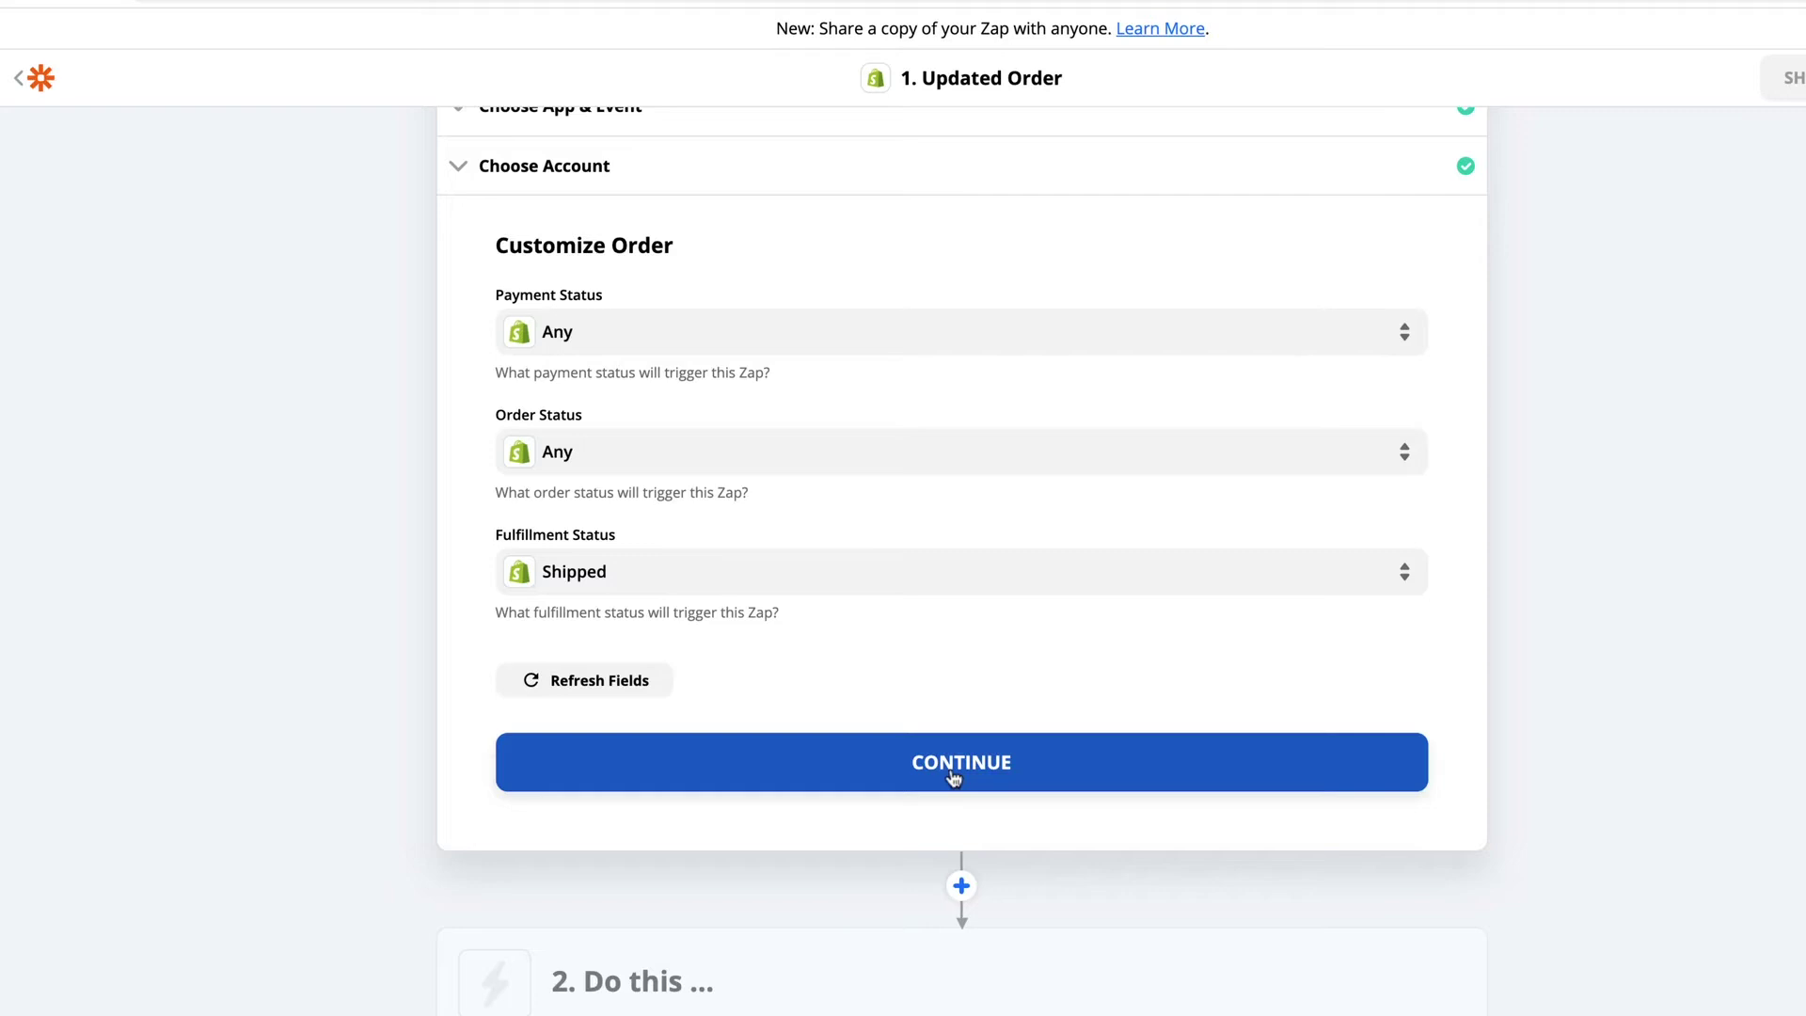
{"action": "left_click", "coordinate": [954, 779]}
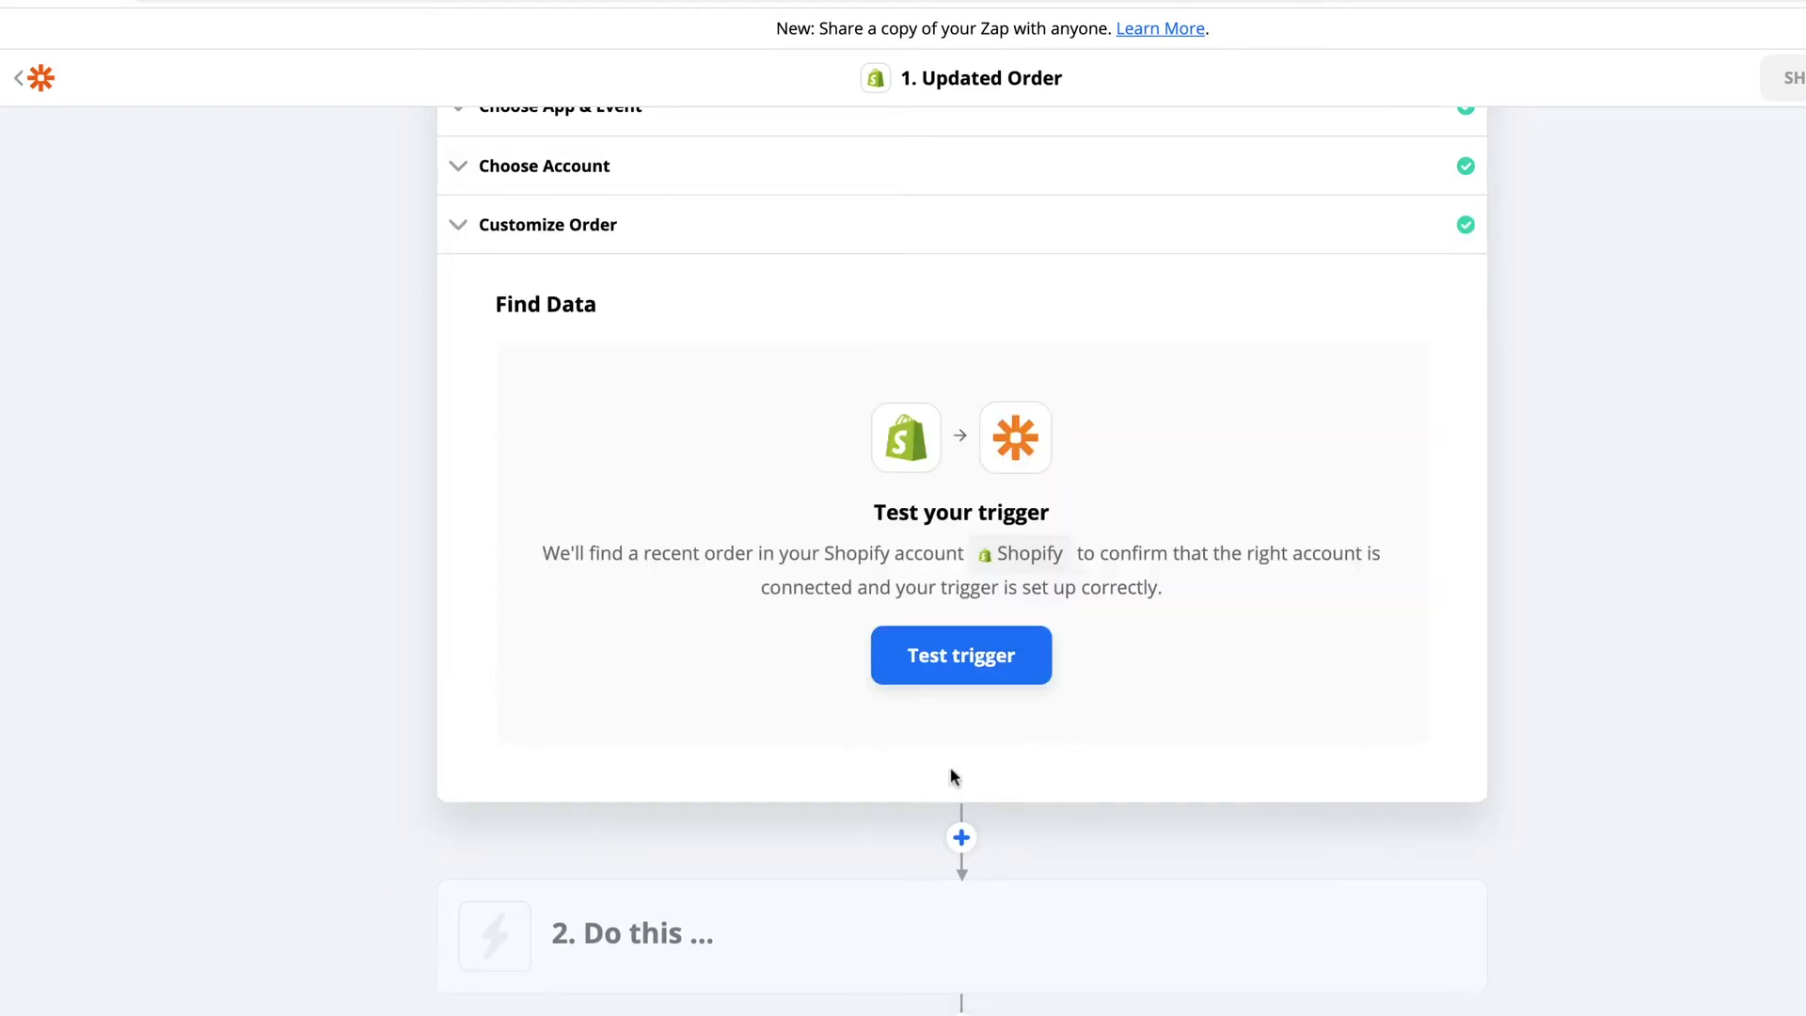
Test the Shopify trigger, confirming sample Order A was found, and proceed to the action
{"action": "left_click", "coordinate": [961, 656]}
{"action": "scroll", "coordinate": [1469, 654], "scroll_direction": "down", "scroll_amount": 2}
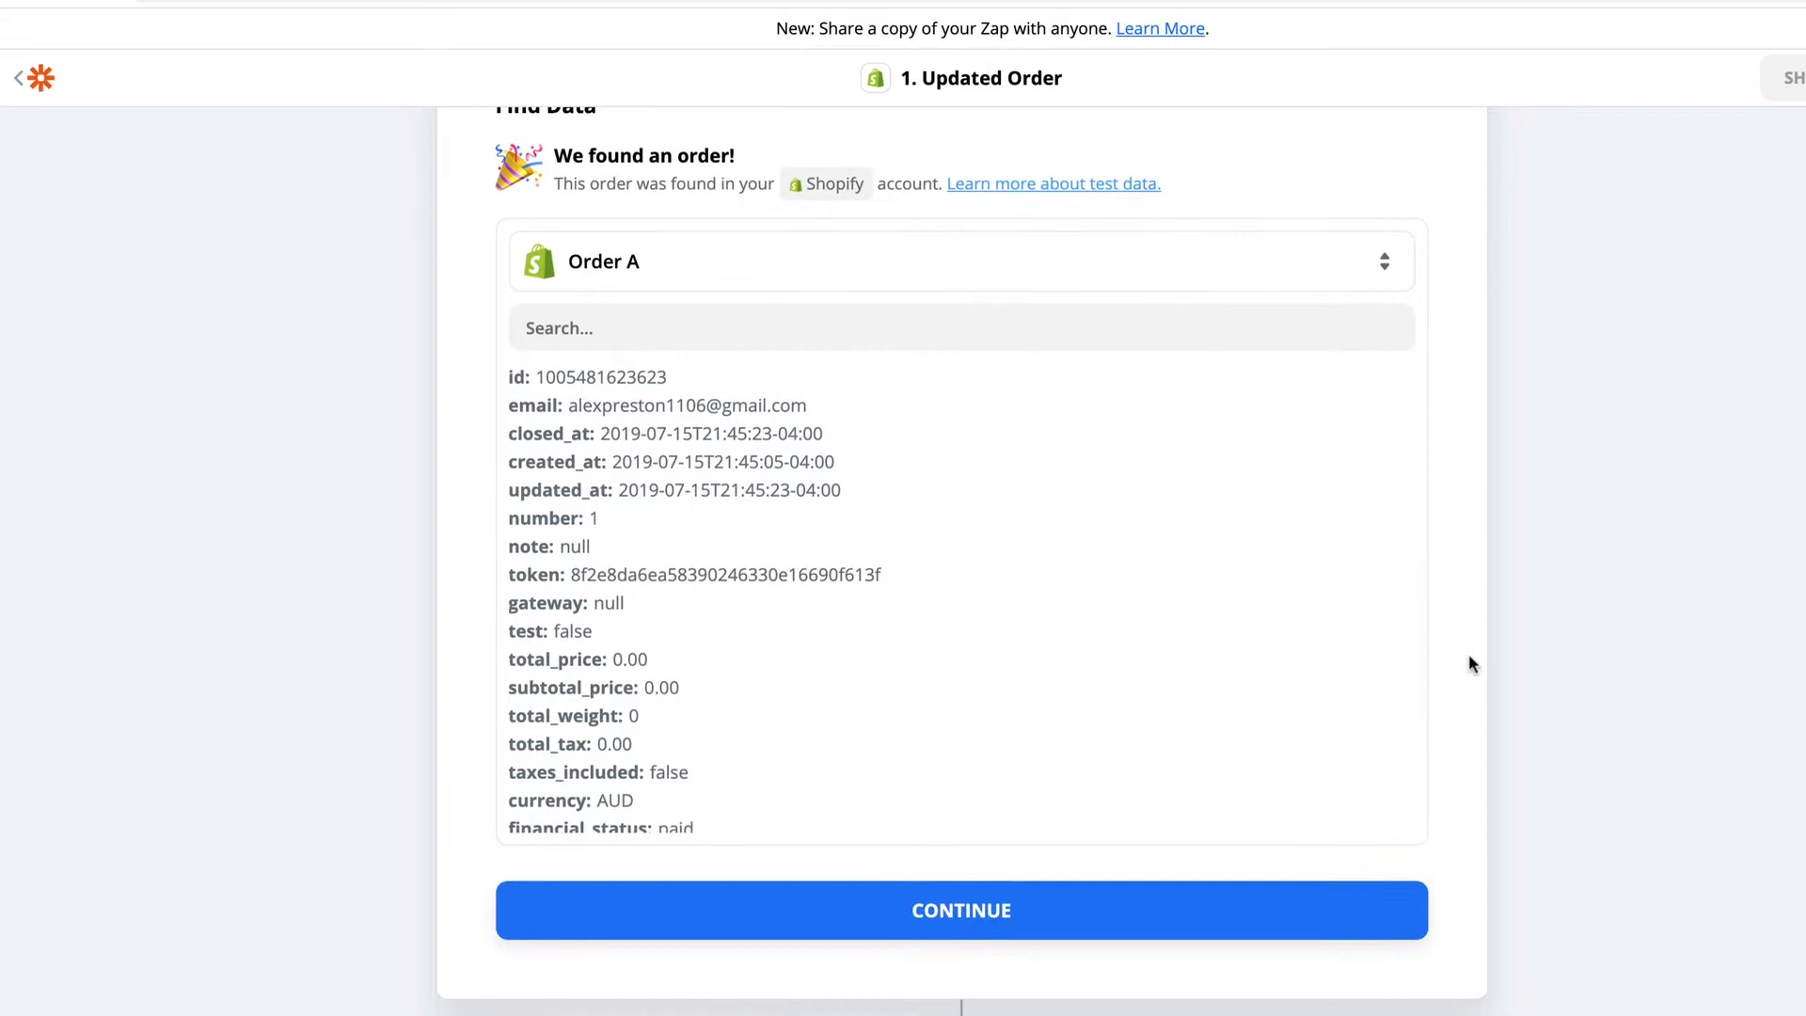
{"action": "left_click", "coordinate": [973, 910]}
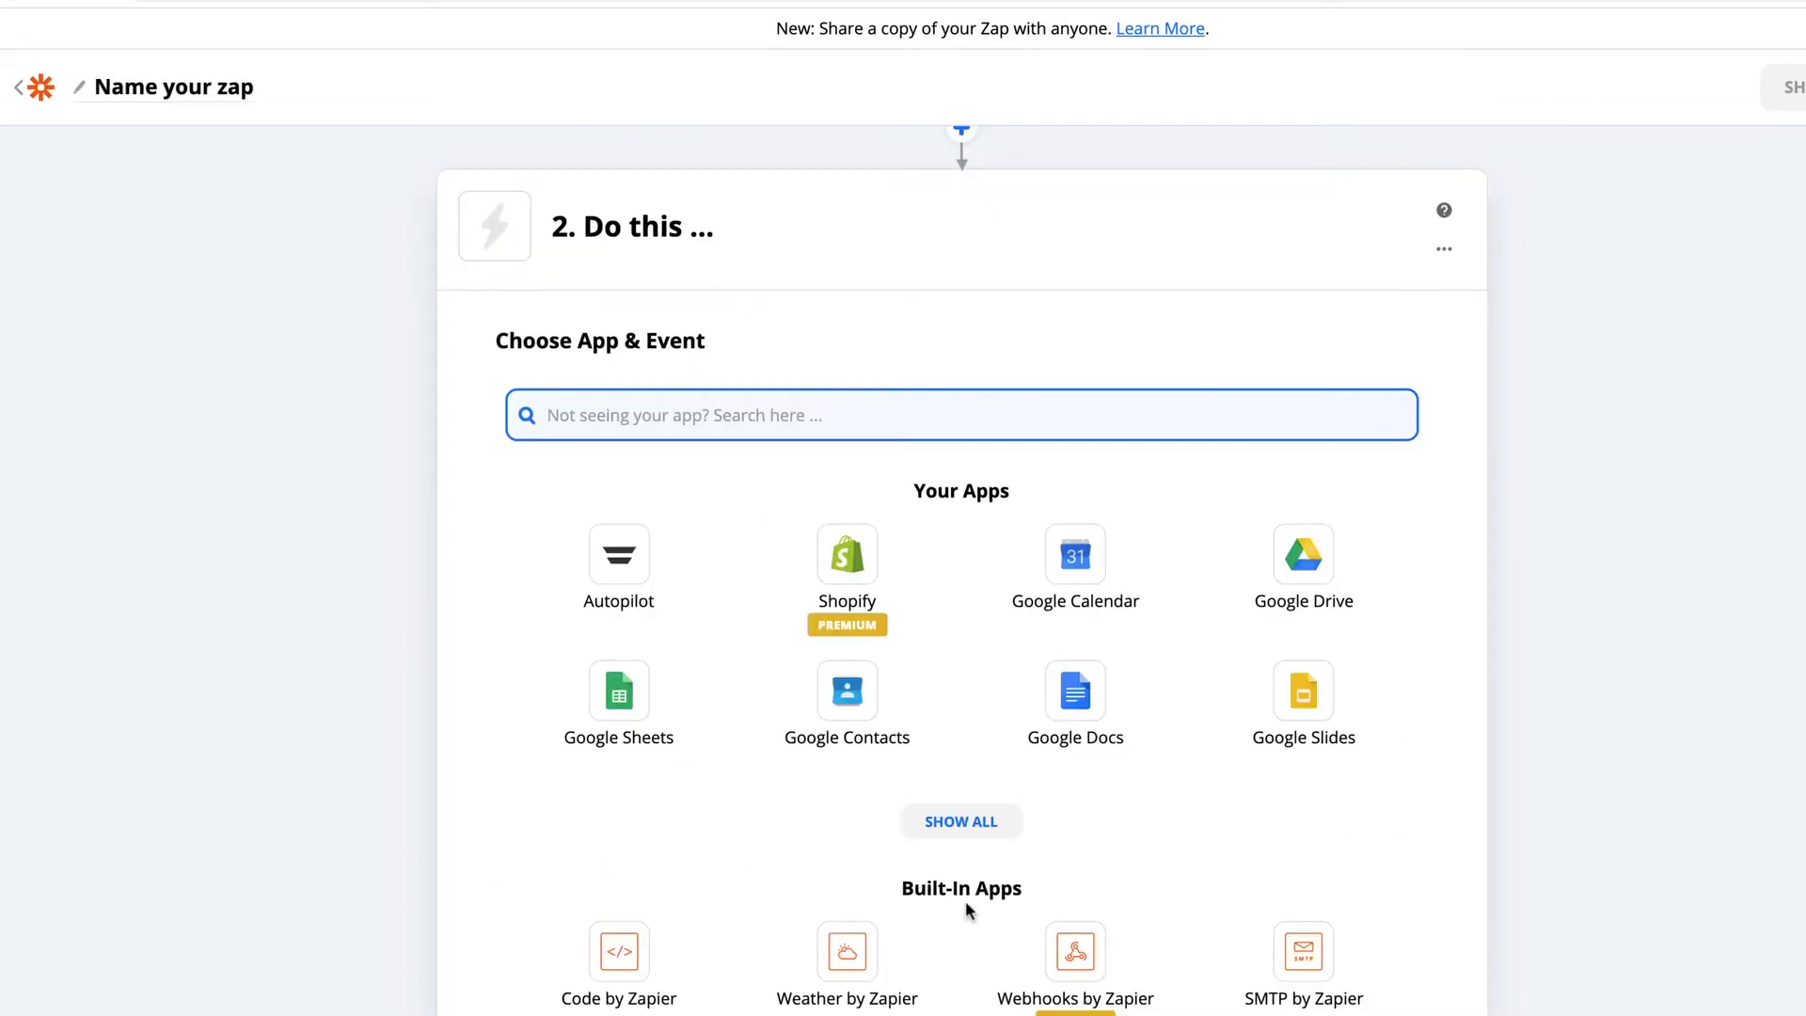
Set the action to Autopilot 'Add Contact To List' with the connected Autopilot account
{"action": "left_click", "coordinate": [622, 562]}
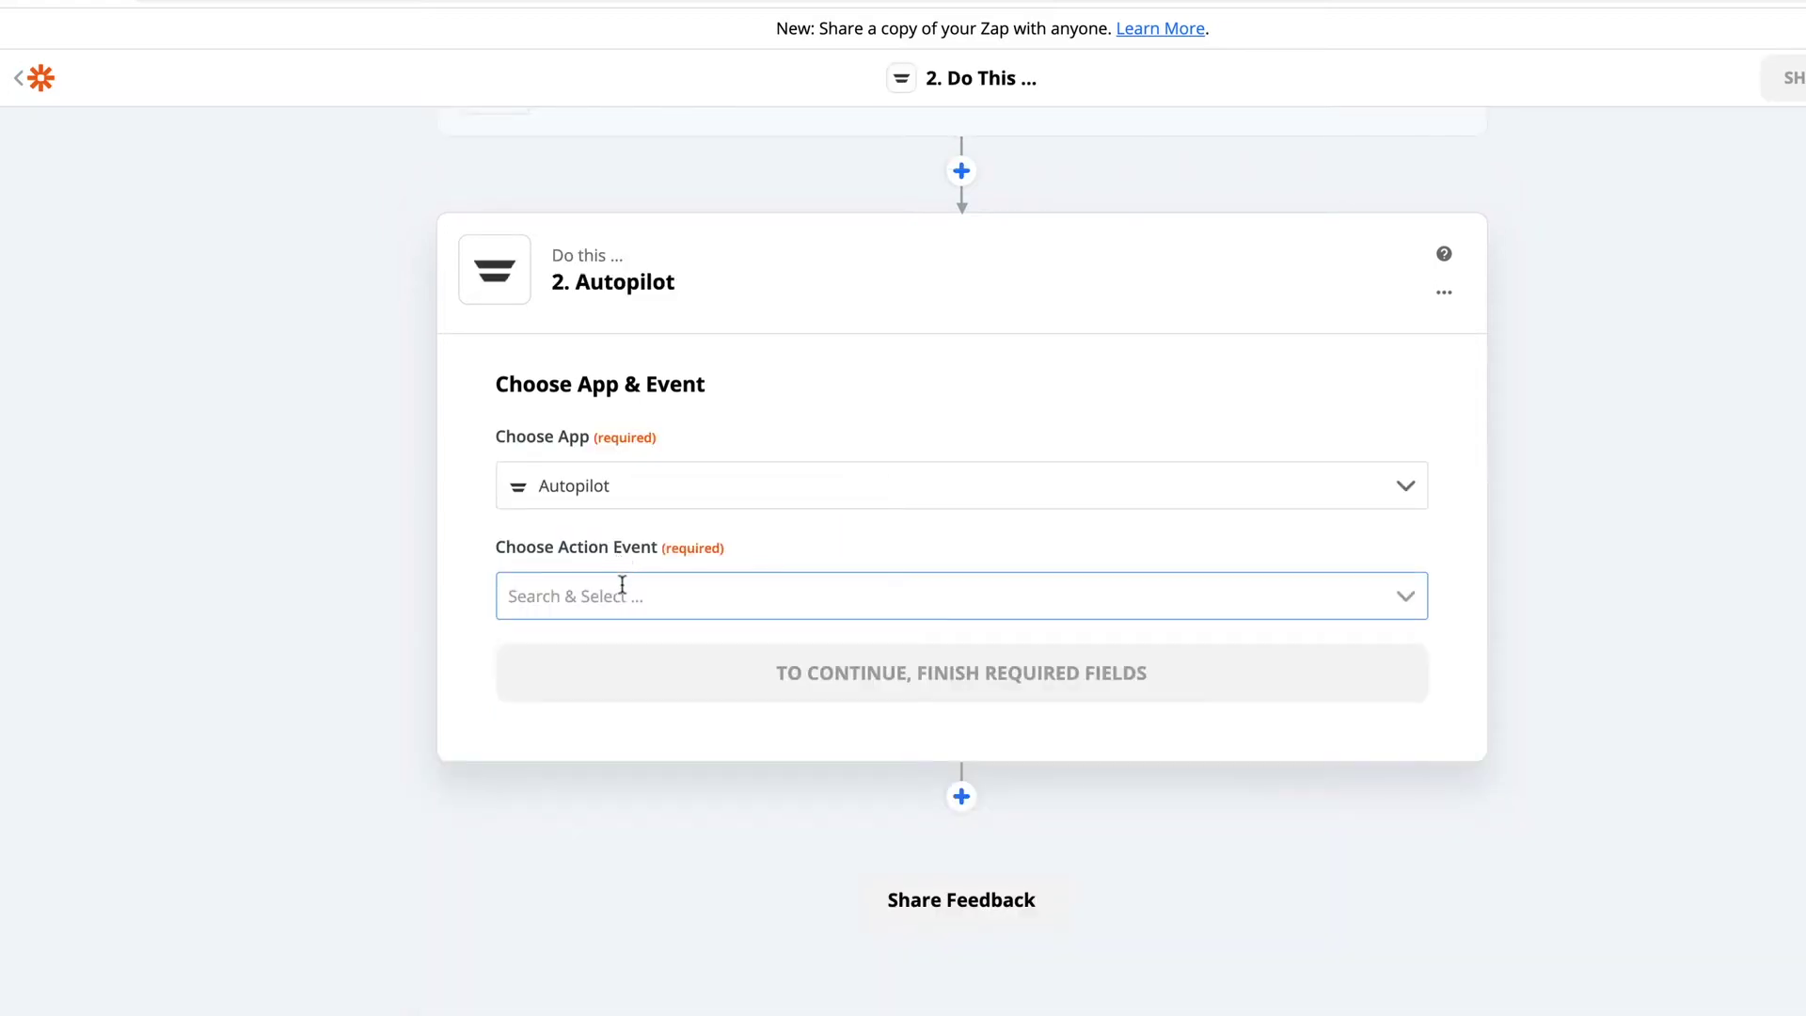
{"action": "left_click", "coordinate": [621, 593]}
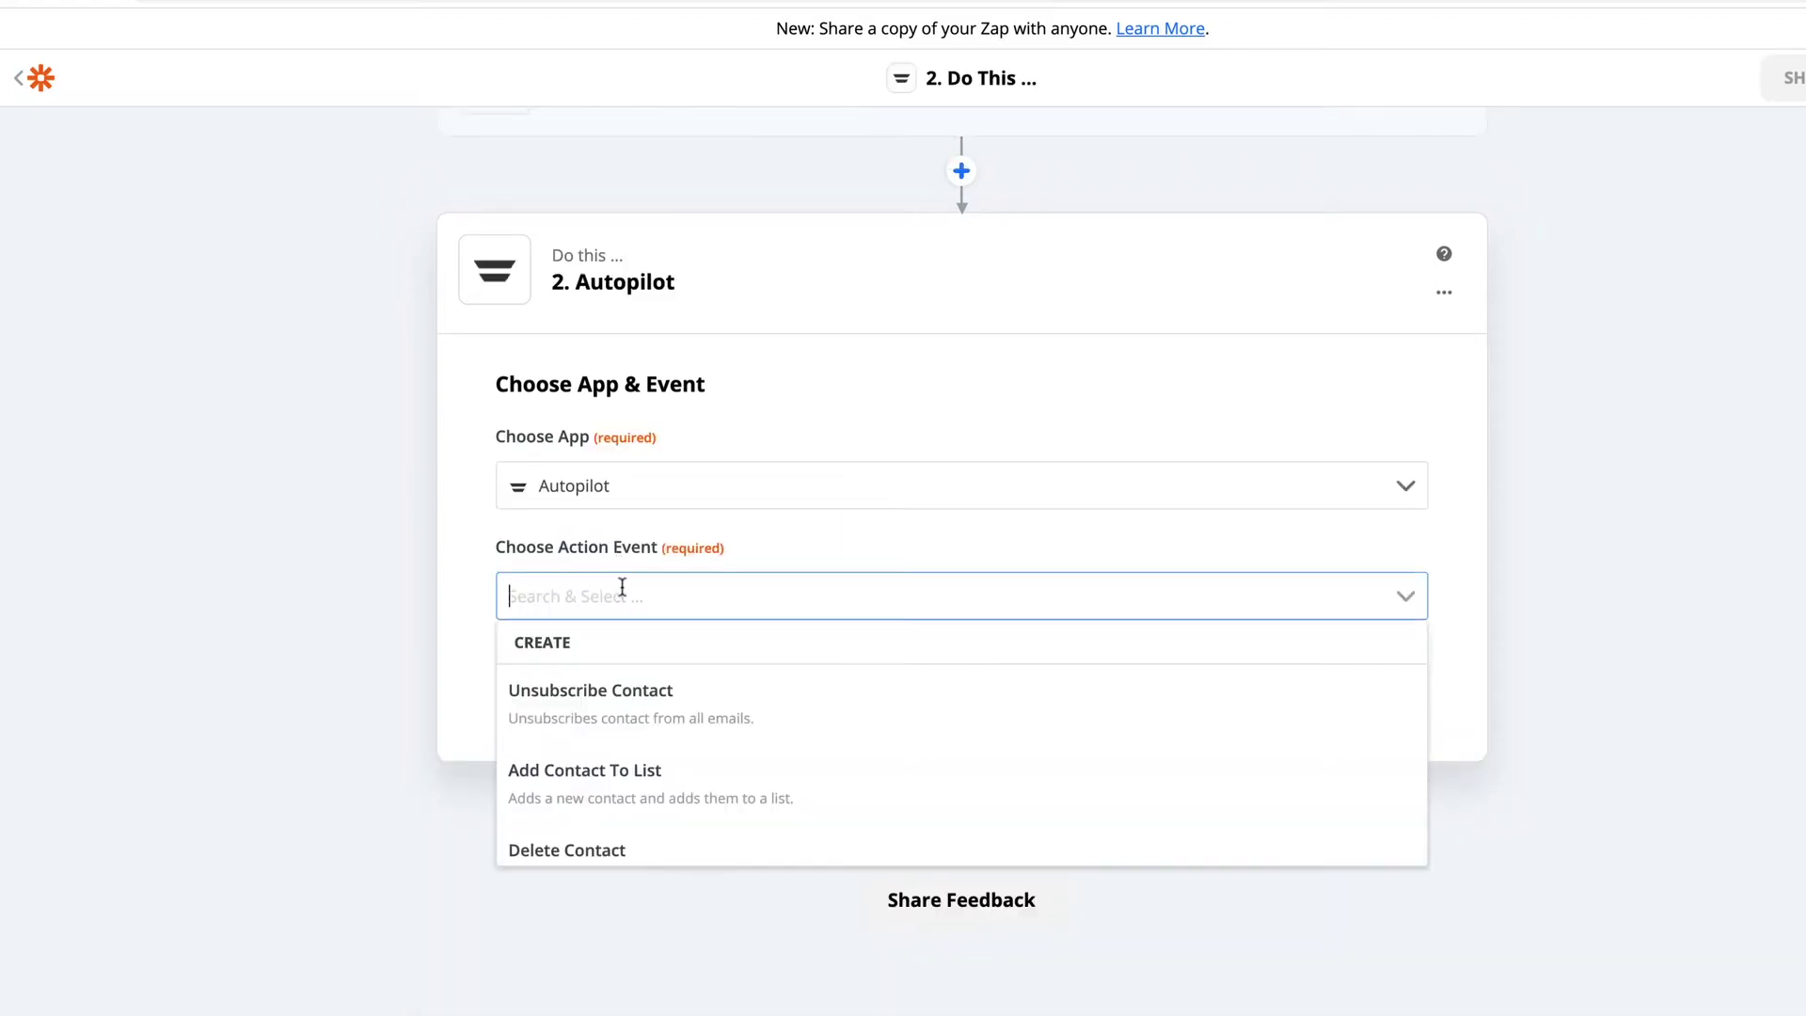
{"action": "left_click", "coordinate": [660, 786]}
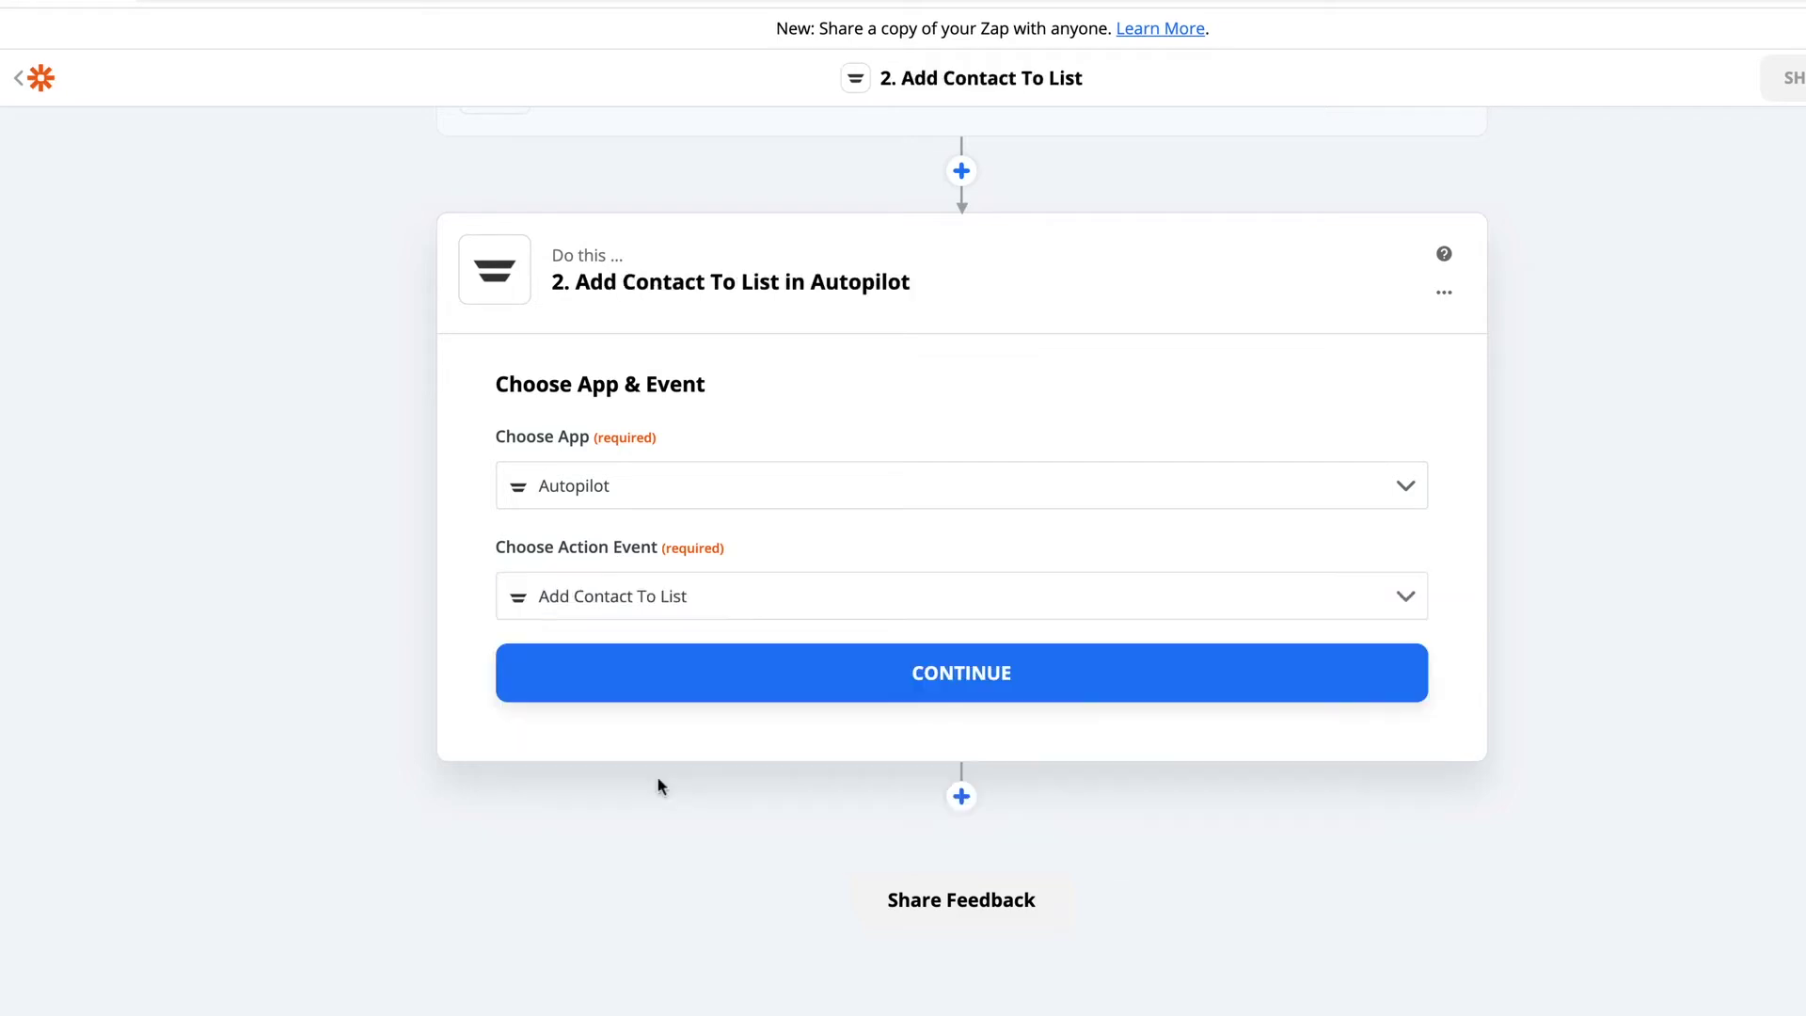
{"action": "left_click", "coordinate": [892, 681]}
{"action": "left_click", "coordinate": [891, 559]}
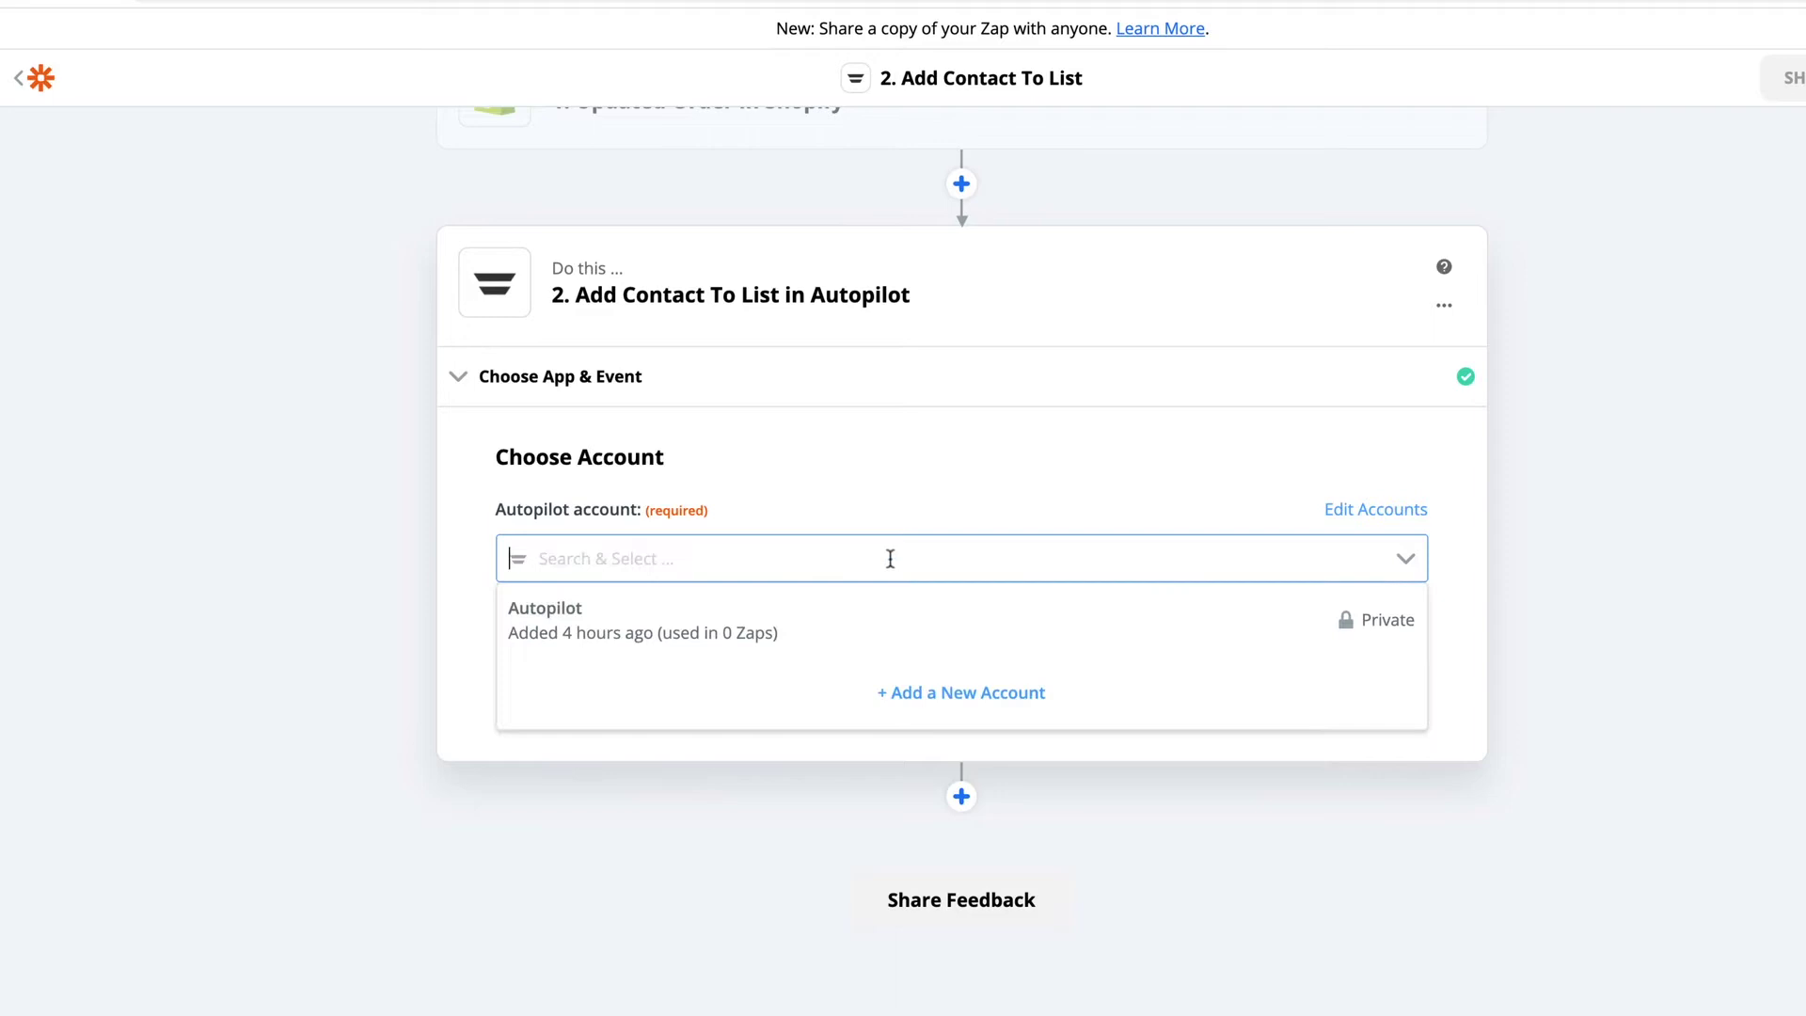
{"action": "left_click", "coordinate": [890, 609]}
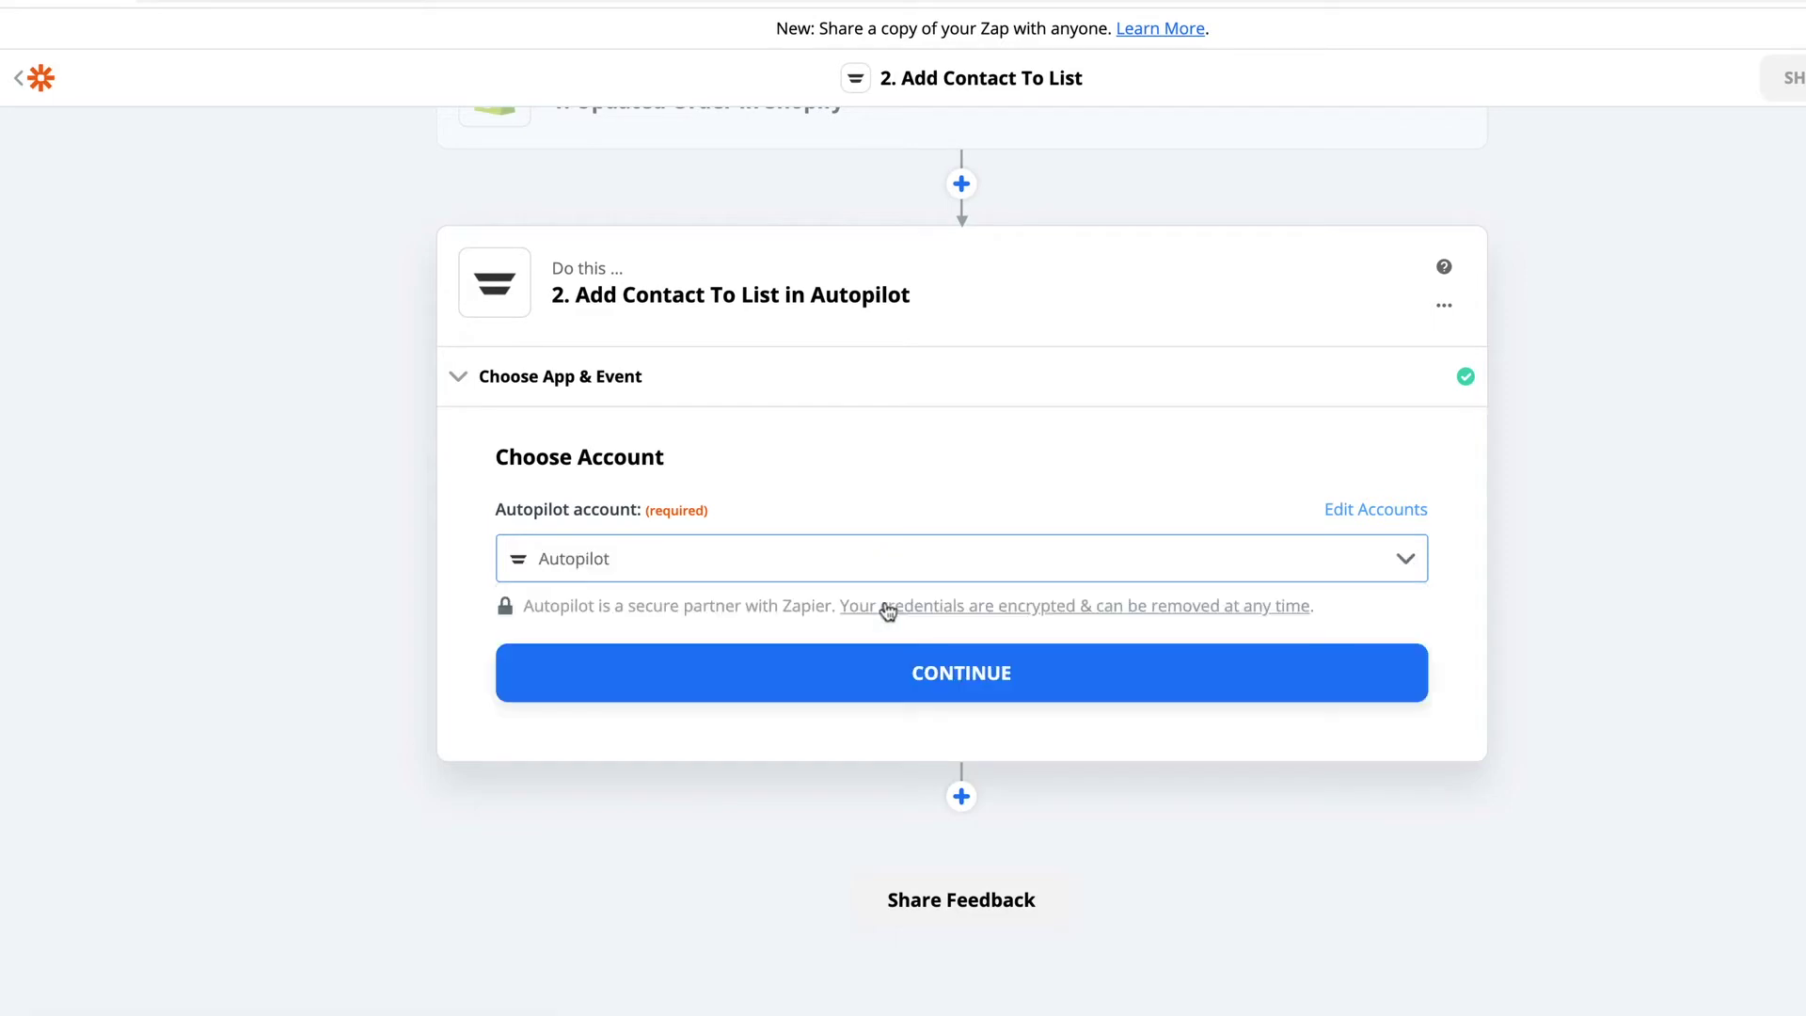
{"action": "left_click", "coordinate": [902, 671]}
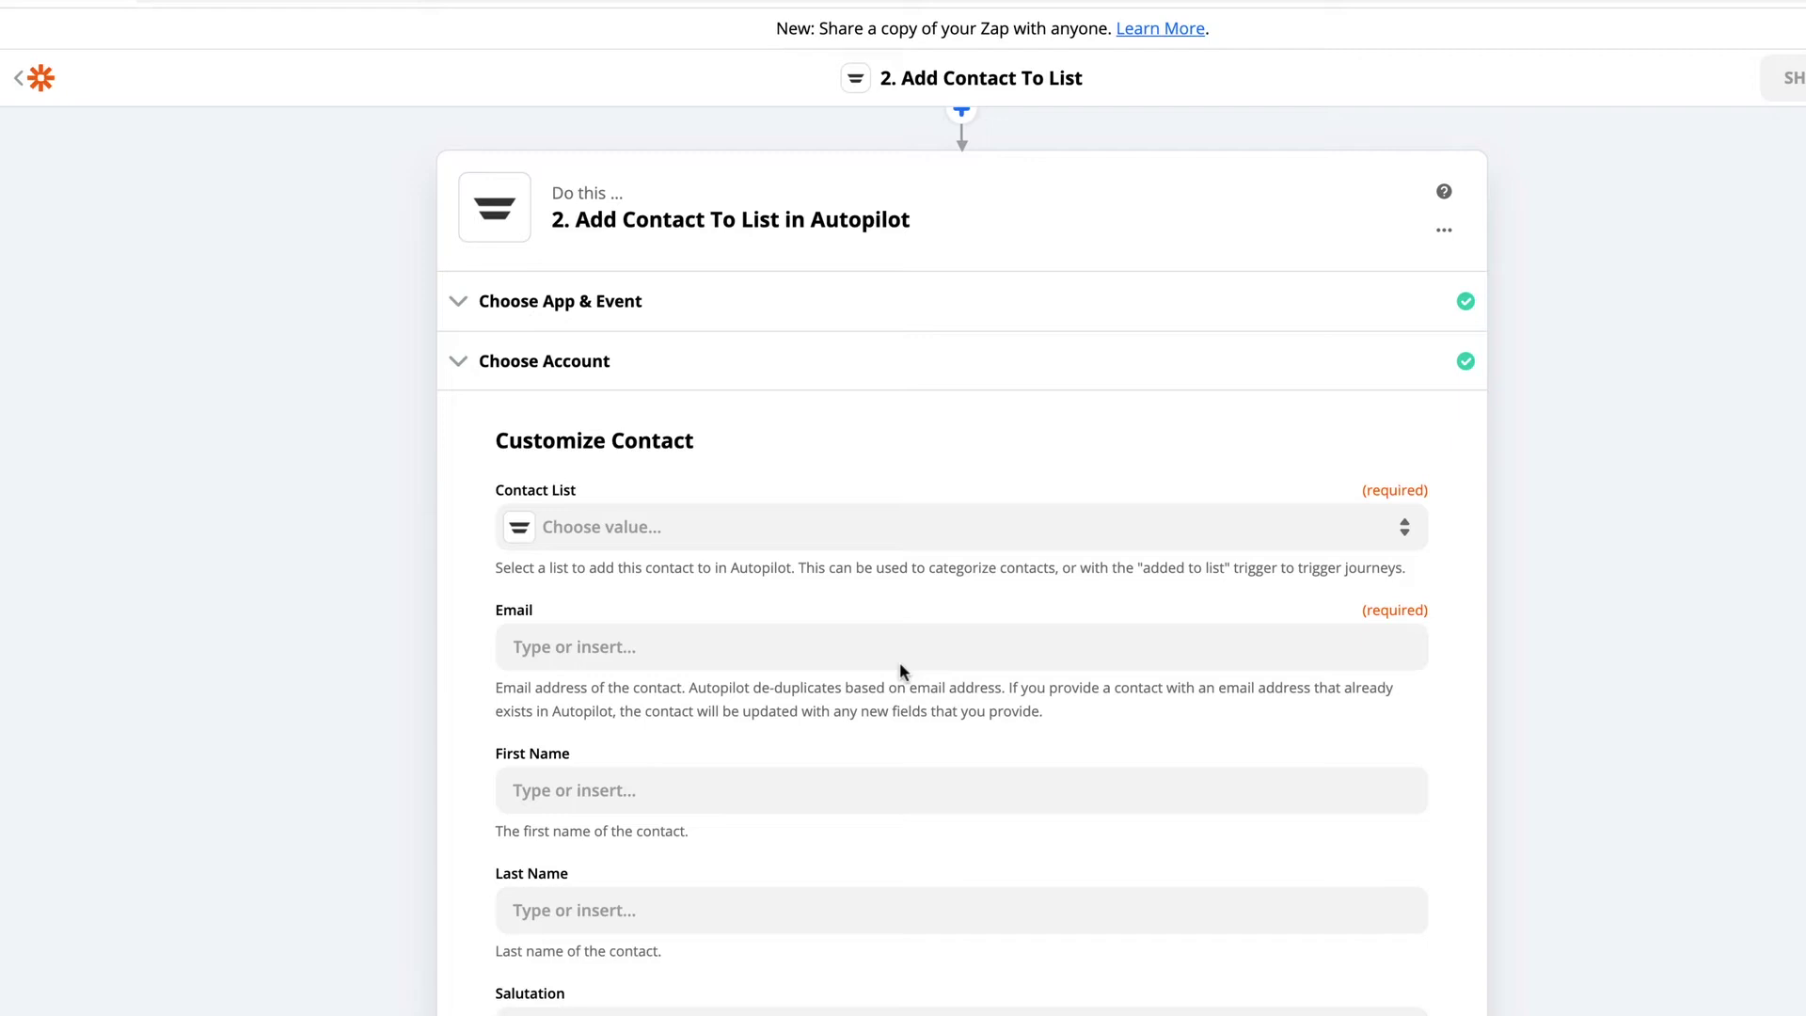
Target the 'Order Fulfilled' list and map Email to the Shopify order's '1. Email' field
{"action": "left_click", "coordinate": [894, 526]}
{"action": "type", "text": "o"}
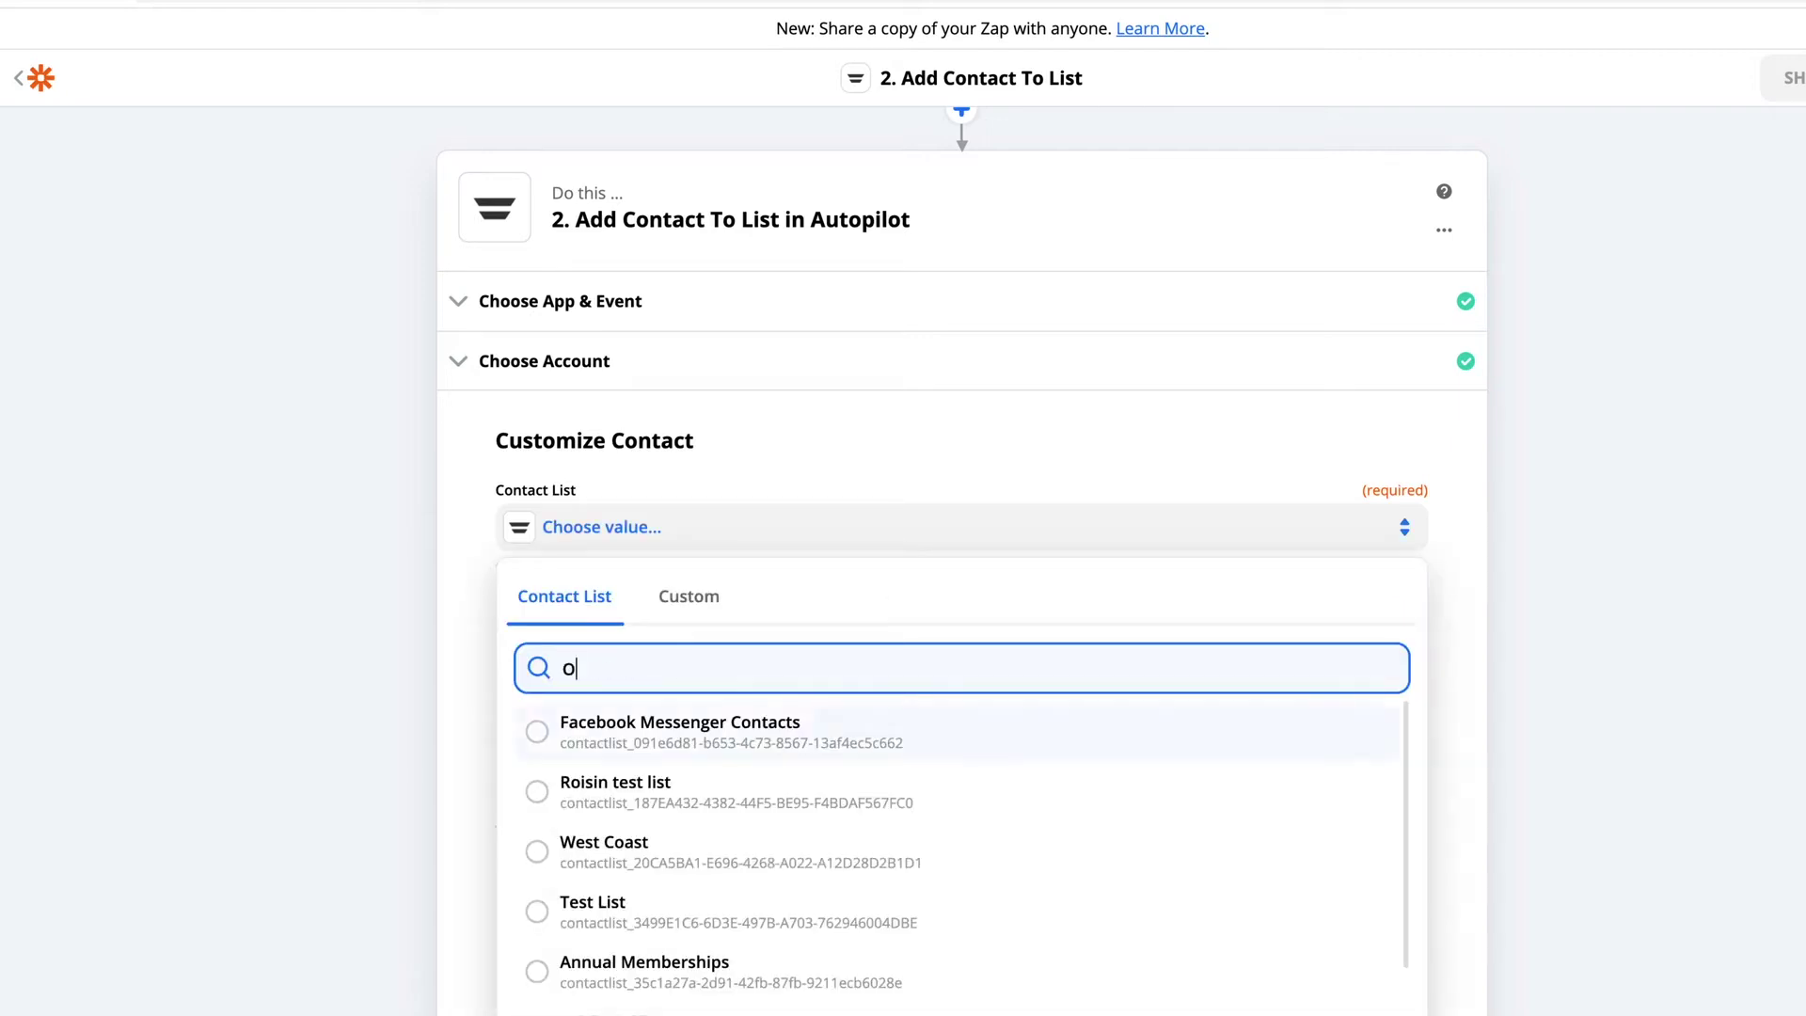
{"action": "type", "text": "rder"}
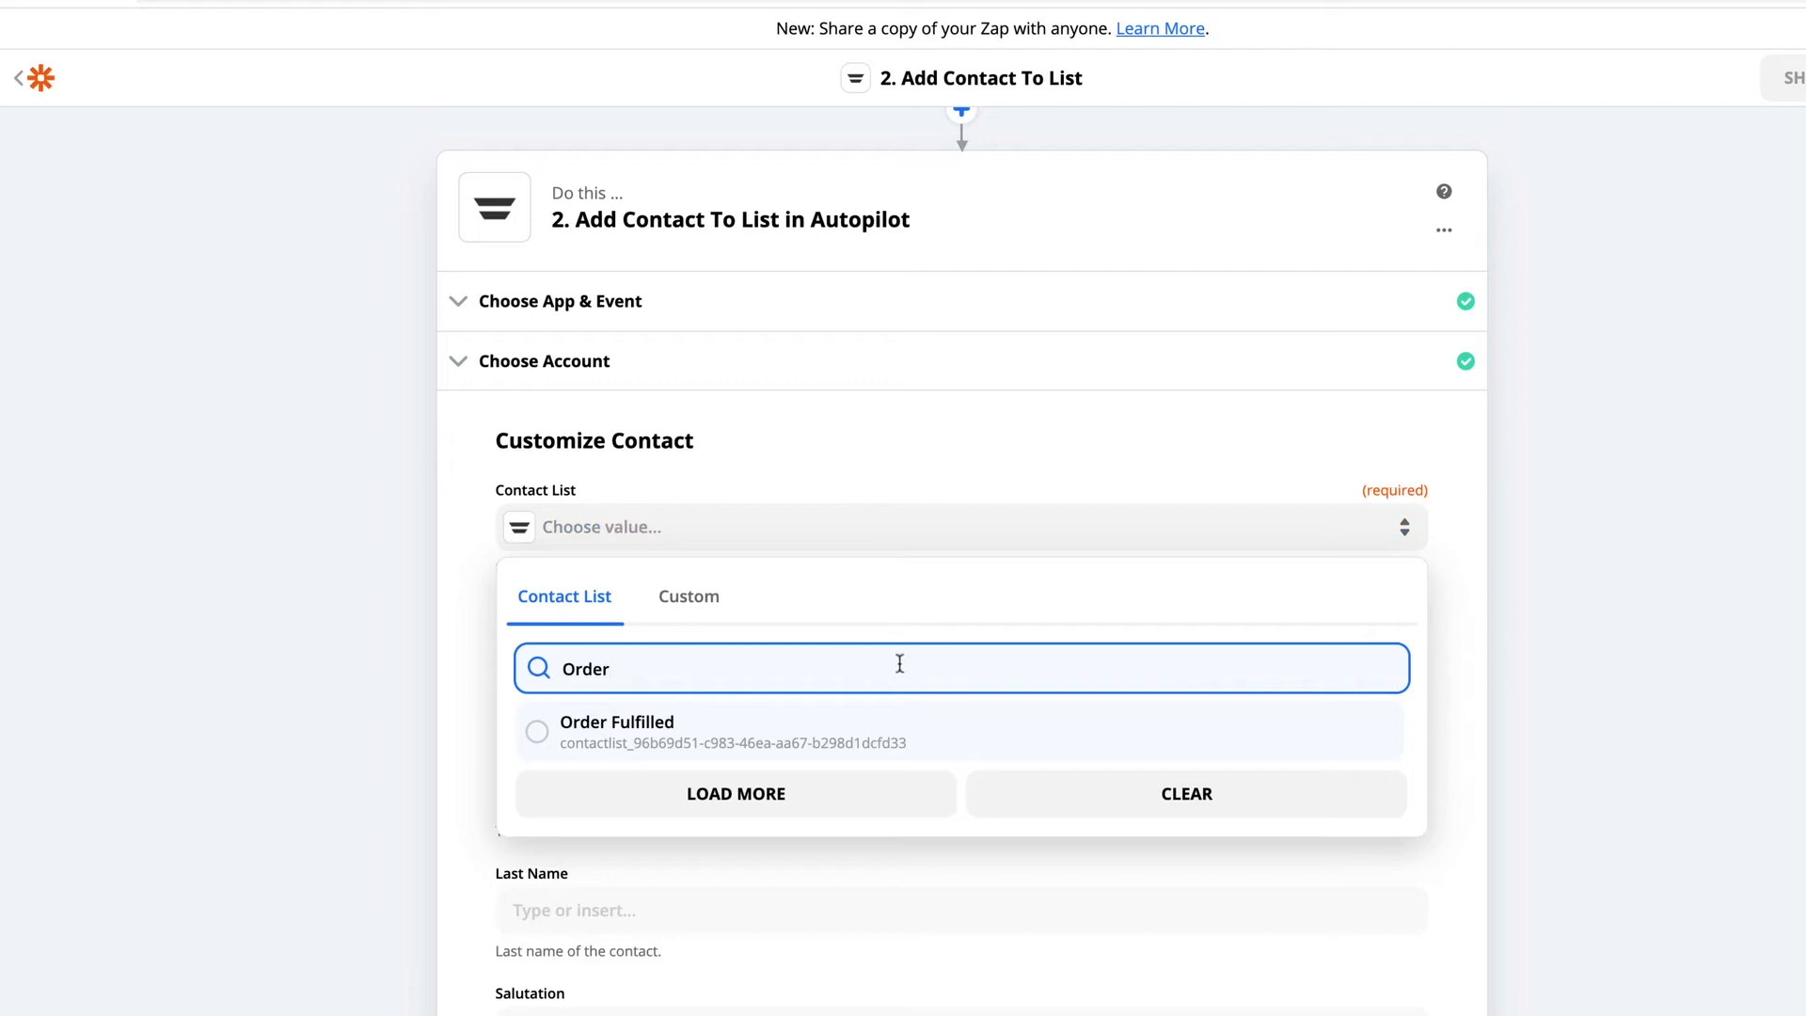
{"action": "left_click", "coordinate": [903, 735]}
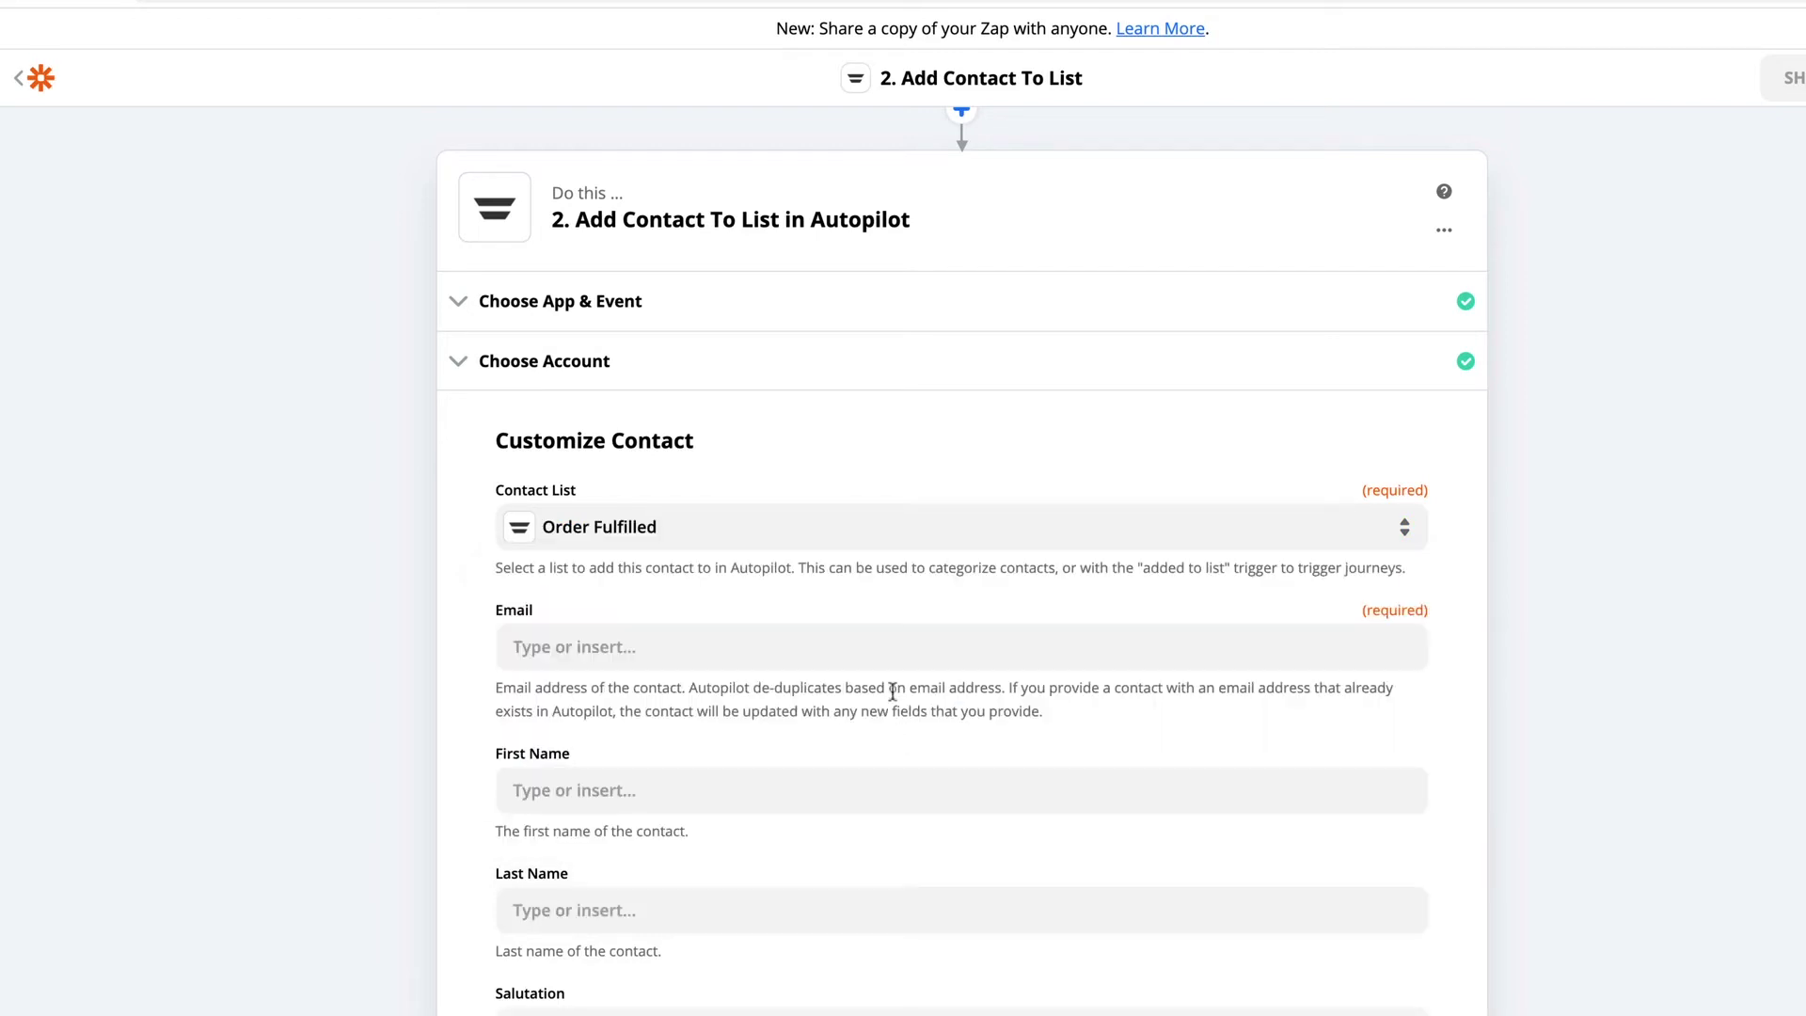
{"action": "left_click", "coordinate": [893, 649]}
{"action": "left_click", "coordinate": [894, 755]}
{"action": "type", "text": "emai"}
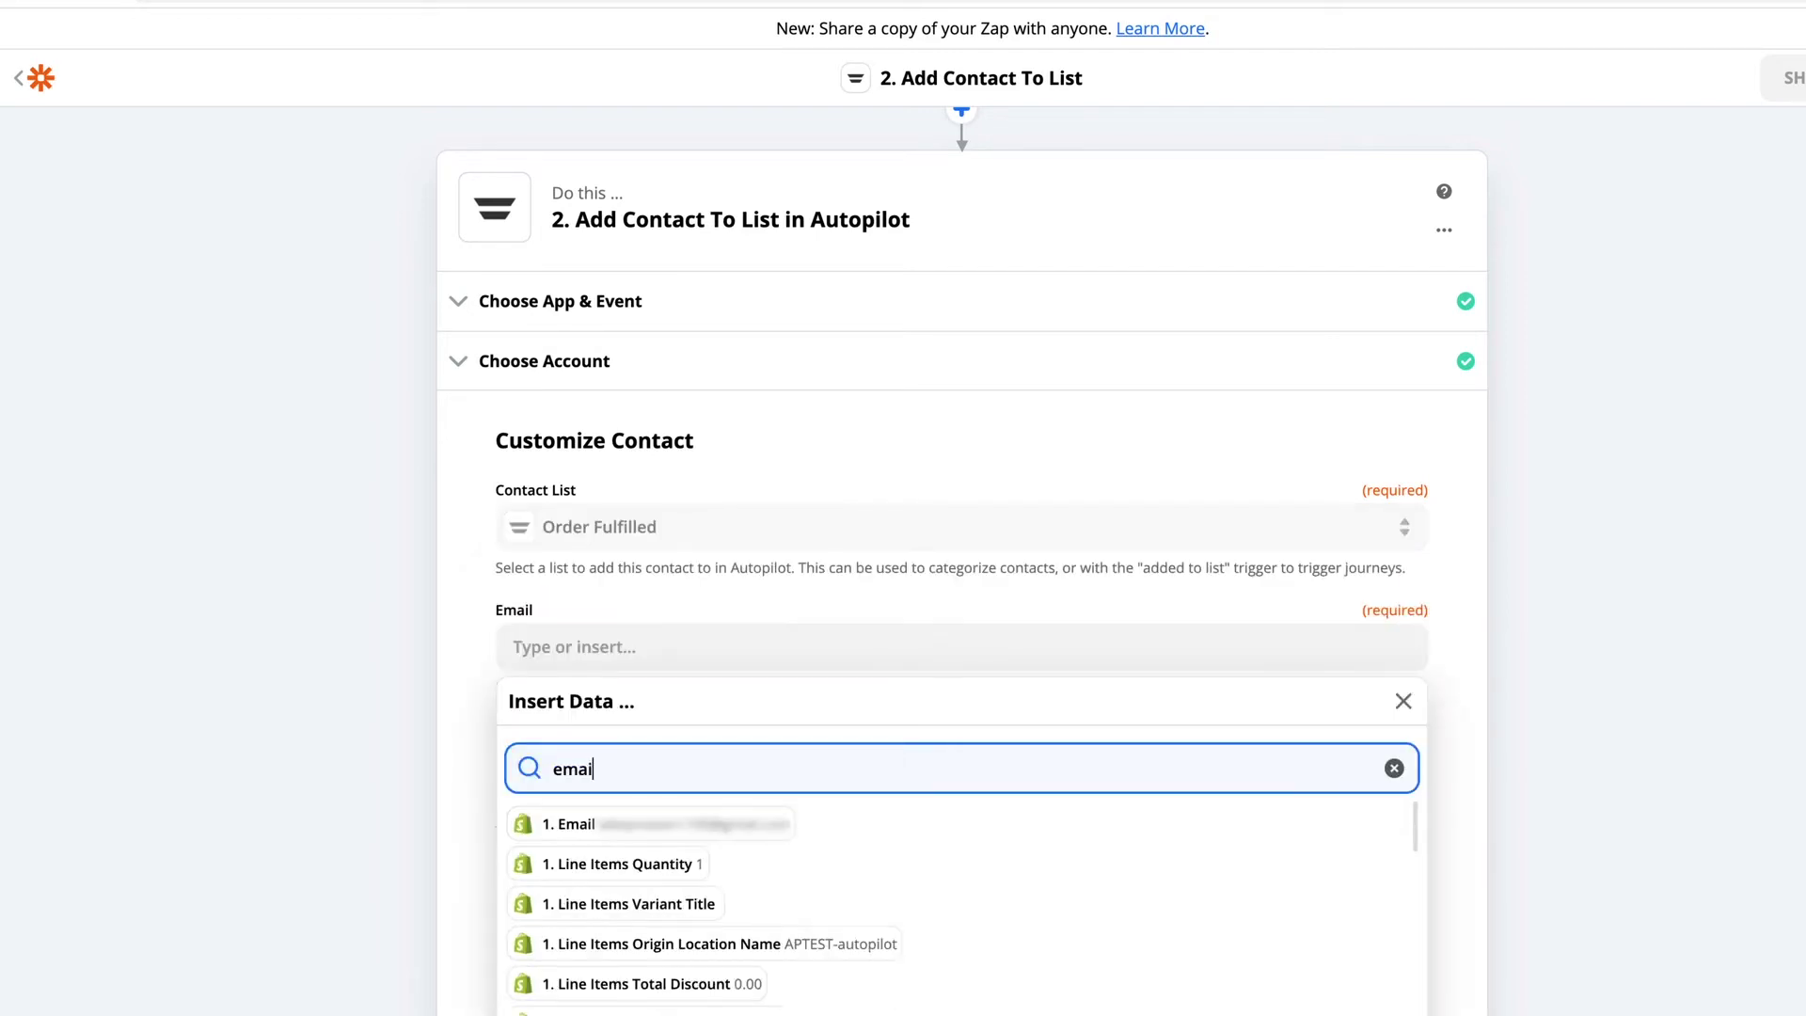
{"action": "type", "text": "l"}
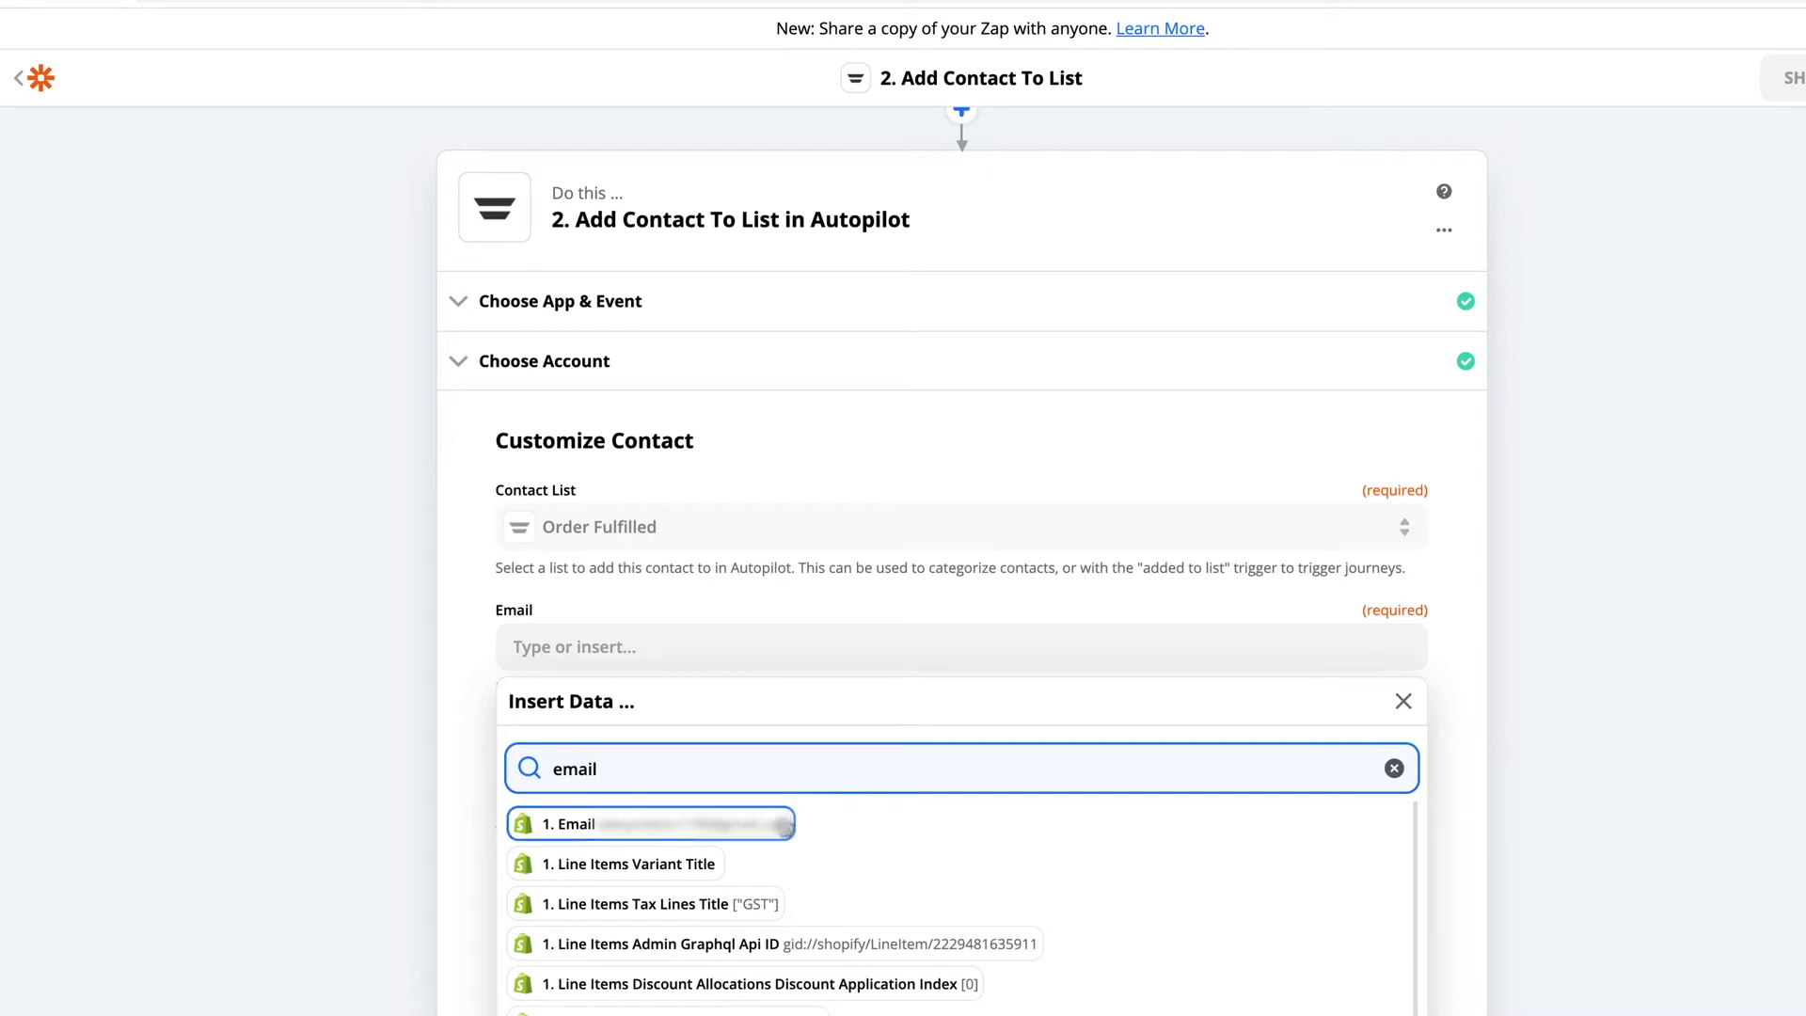
{"action": "left_click", "coordinate": [784, 827]}
{"action": "left_click", "coordinate": [1402, 701]}
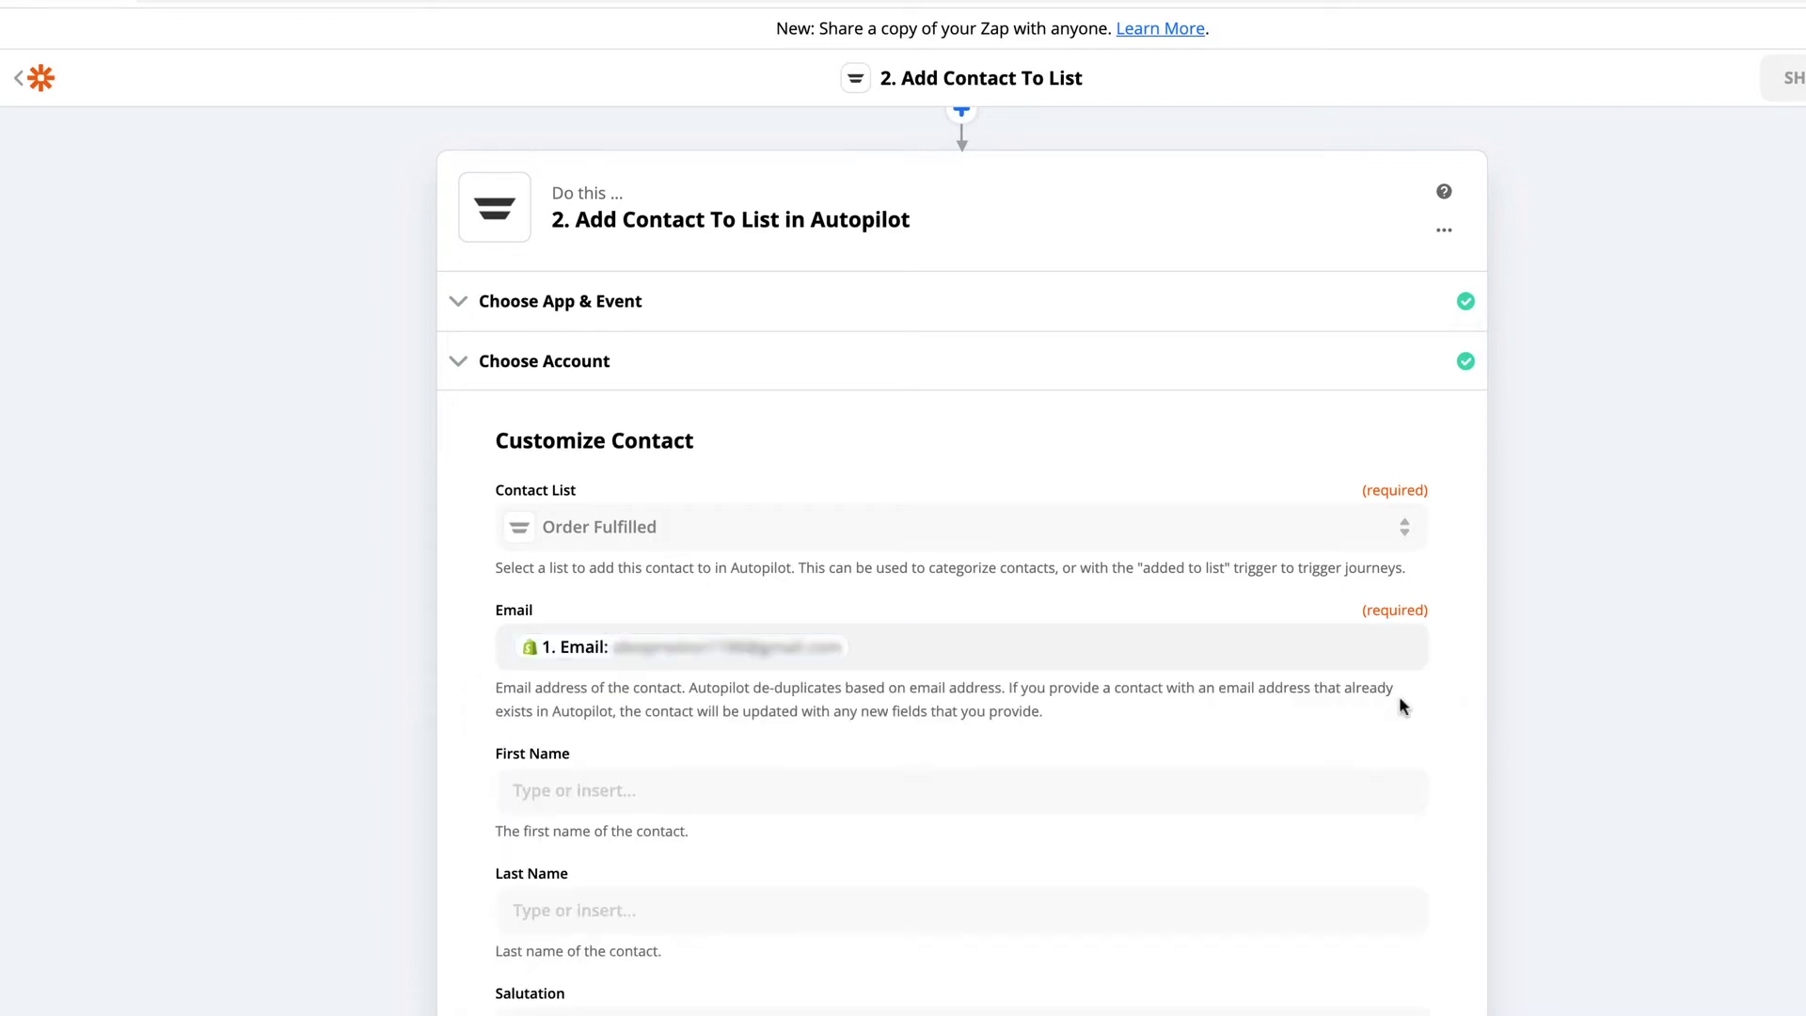
{"action": "scroll", "coordinate": [1399, 696], "scroll_direction": "down", "scroll_amount": 3}
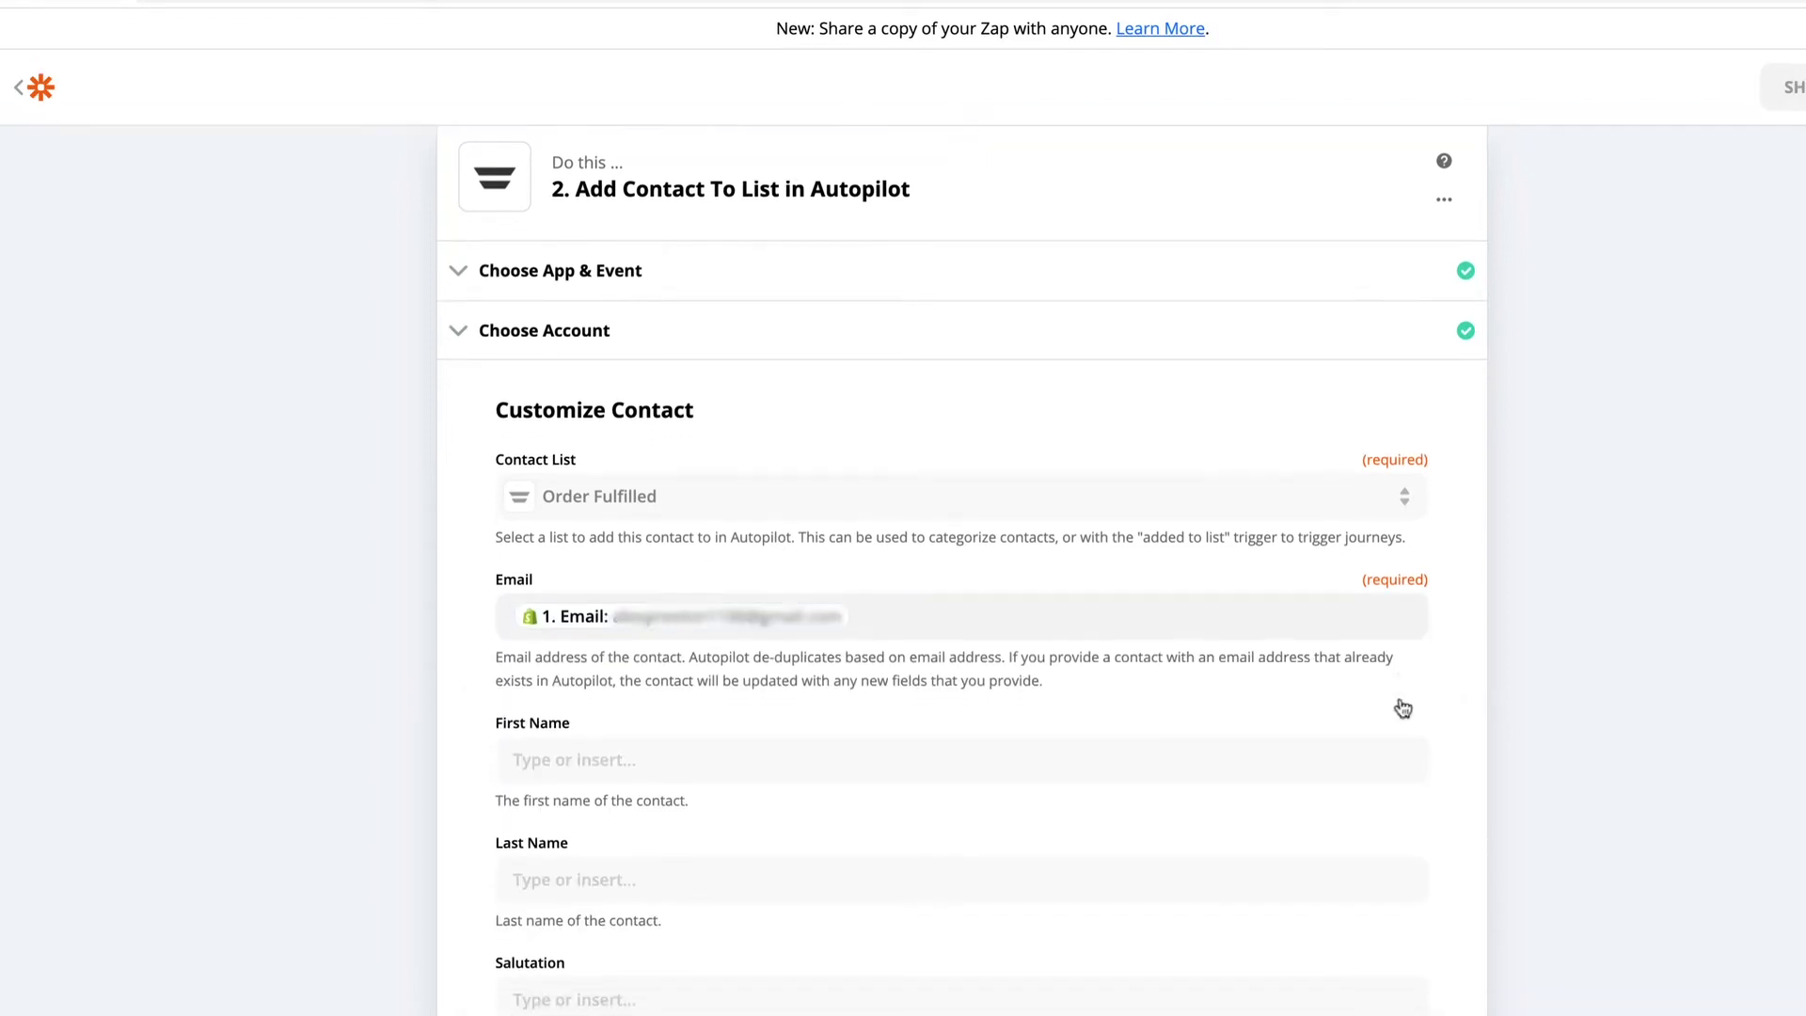
{"action": "scroll", "coordinate": [1399, 697], "scroll_direction": "down", "scroll_amount": 3}
{"action": "scroll", "coordinate": [1399, 696], "scroll_direction": "down", "scroll_amount": 3}
{"action": "scroll", "coordinate": [1398, 697], "scroll_direction": "down", "scroll_amount": 2}
{"action": "scroll", "coordinate": [1398, 697], "scroll_direction": "down", "scroll_amount": 4}
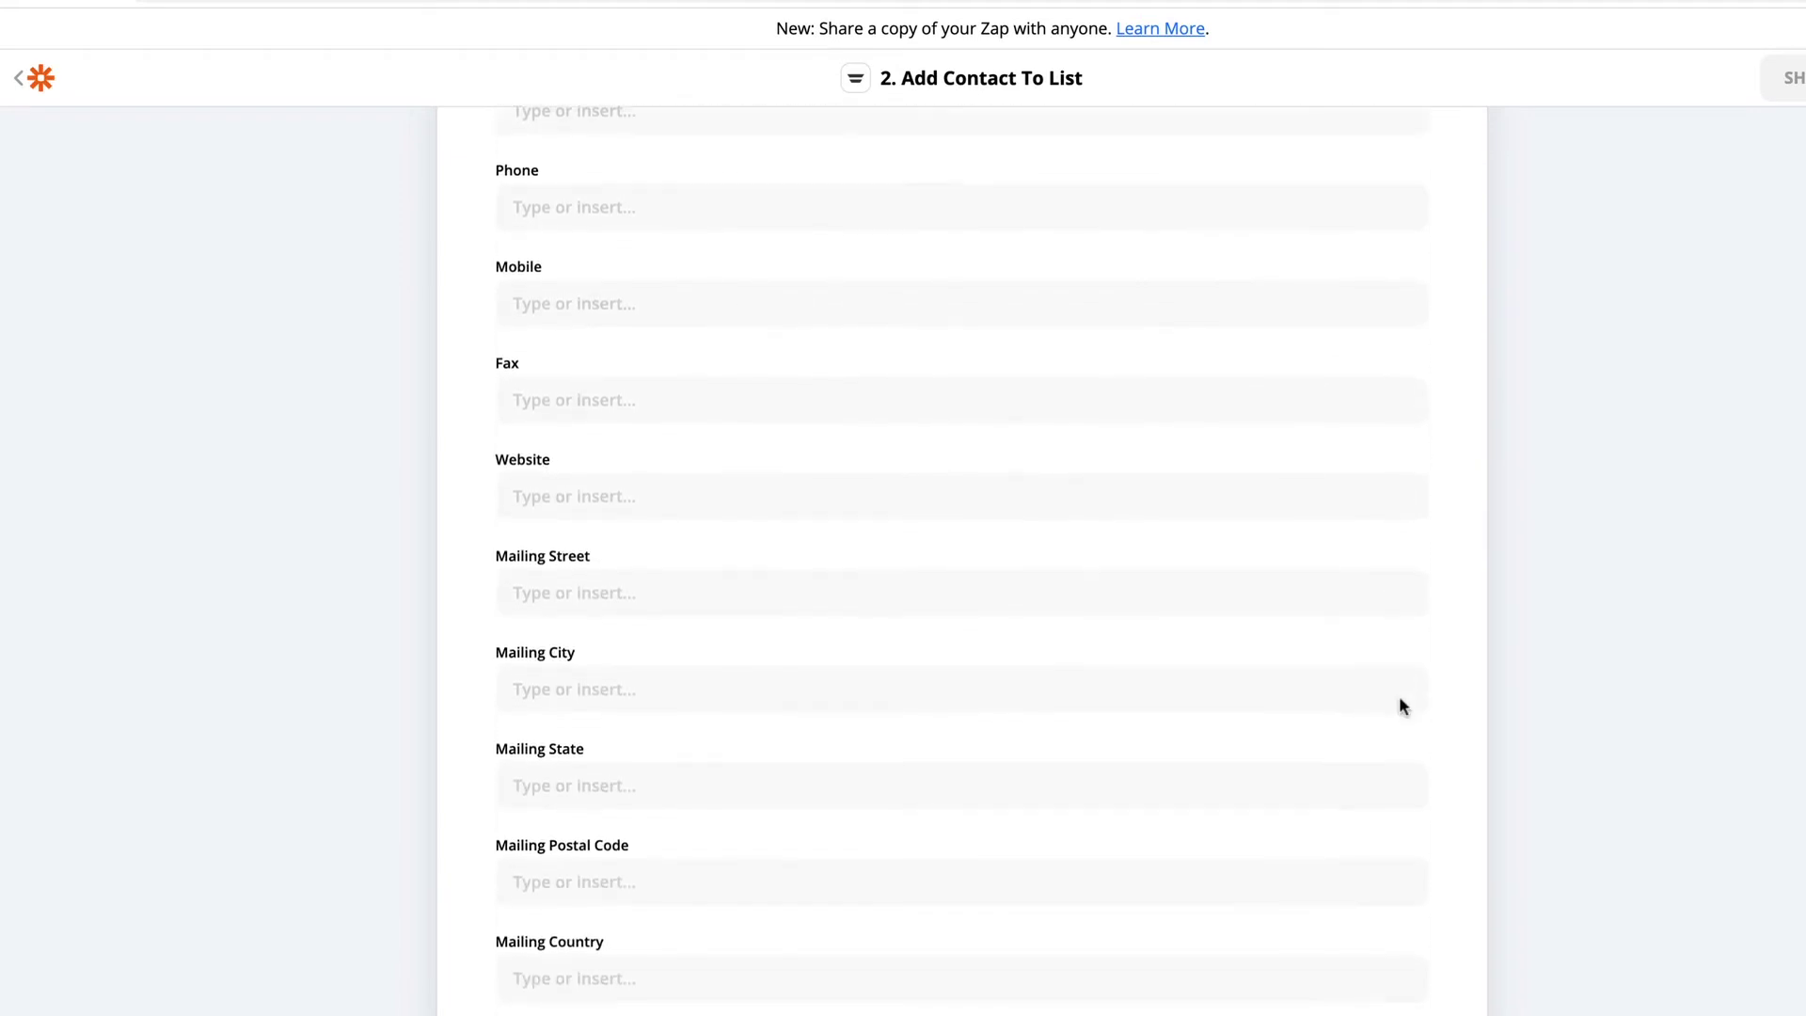
{"action": "scroll", "coordinate": [1398, 696], "scroll_direction": "down", "scroll_amount": 2}
{"action": "scroll", "coordinate": [1398, 697], "scroll_direction": "down", "scroll_amount": 3}
{"action": "scroll", "coordinate": [1399, 696], "scroll_direction": "down", "scroll_amount": 2}
{"action": "scroll", "coordinate": [1399, 696], "scroll_direction": "down", "scroll_amount": 3}
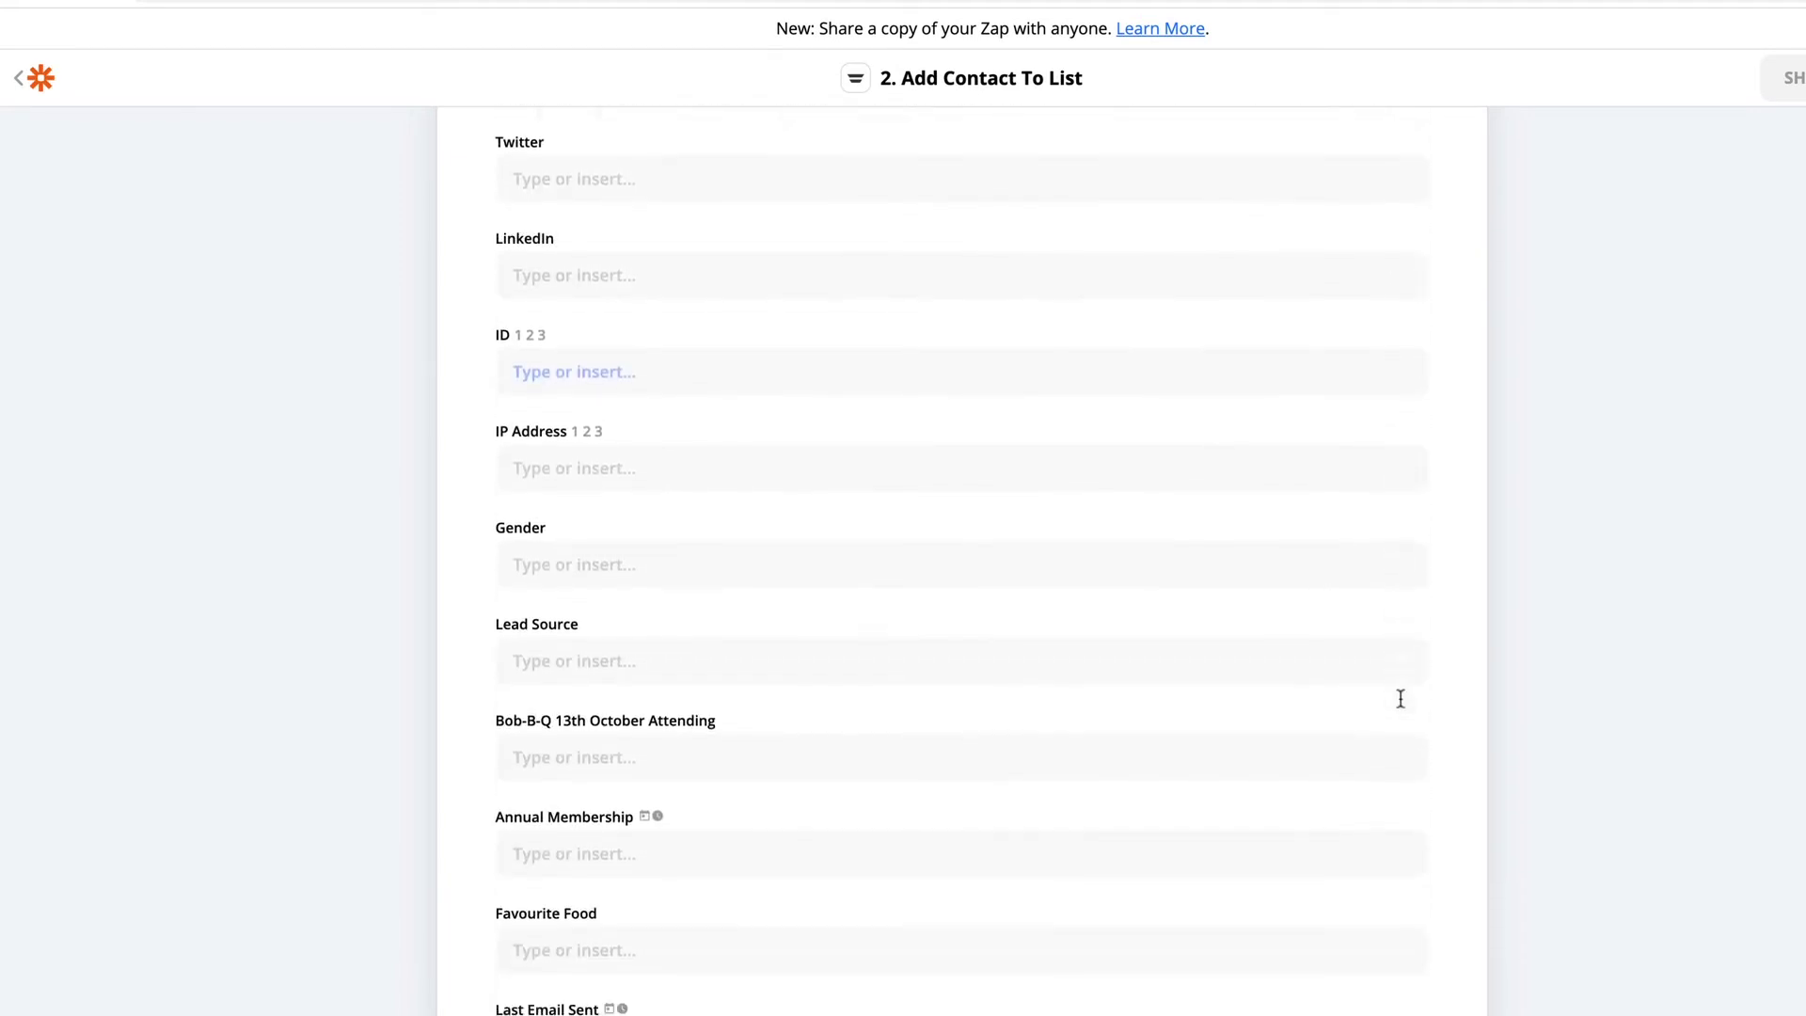
{"action": "scroll", "coordinate": [1399, 695], "scroll_direction": "down", "scroll_amount": 3}
{"action": "scroll", "coordinate": [1399, 696], "scroll_direction": "down", "scroll_amount": 3}
{"action": "scroll", "coordinate": [1398, 696], "scroll_direction": "down", "scroll_amount": 2}
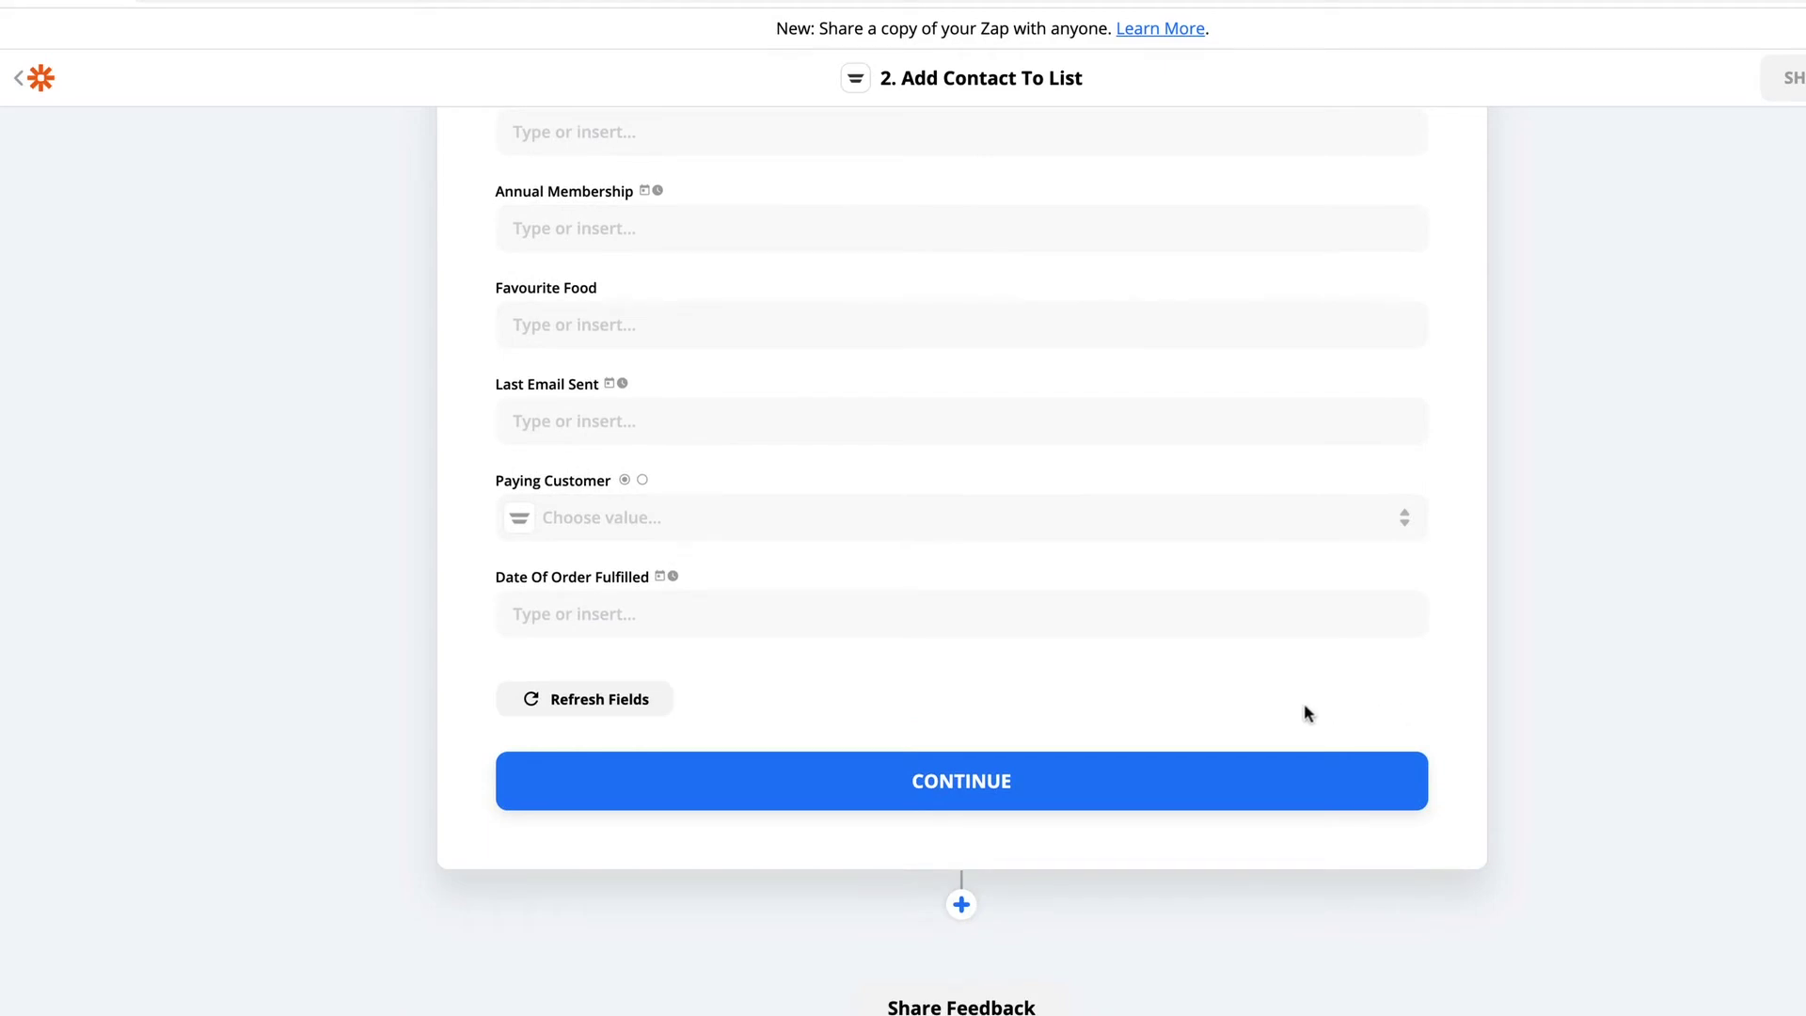
Review the test data and send a sample contact with Test & Continue
{"action": "left_click", "coordinate": [989, 773]}
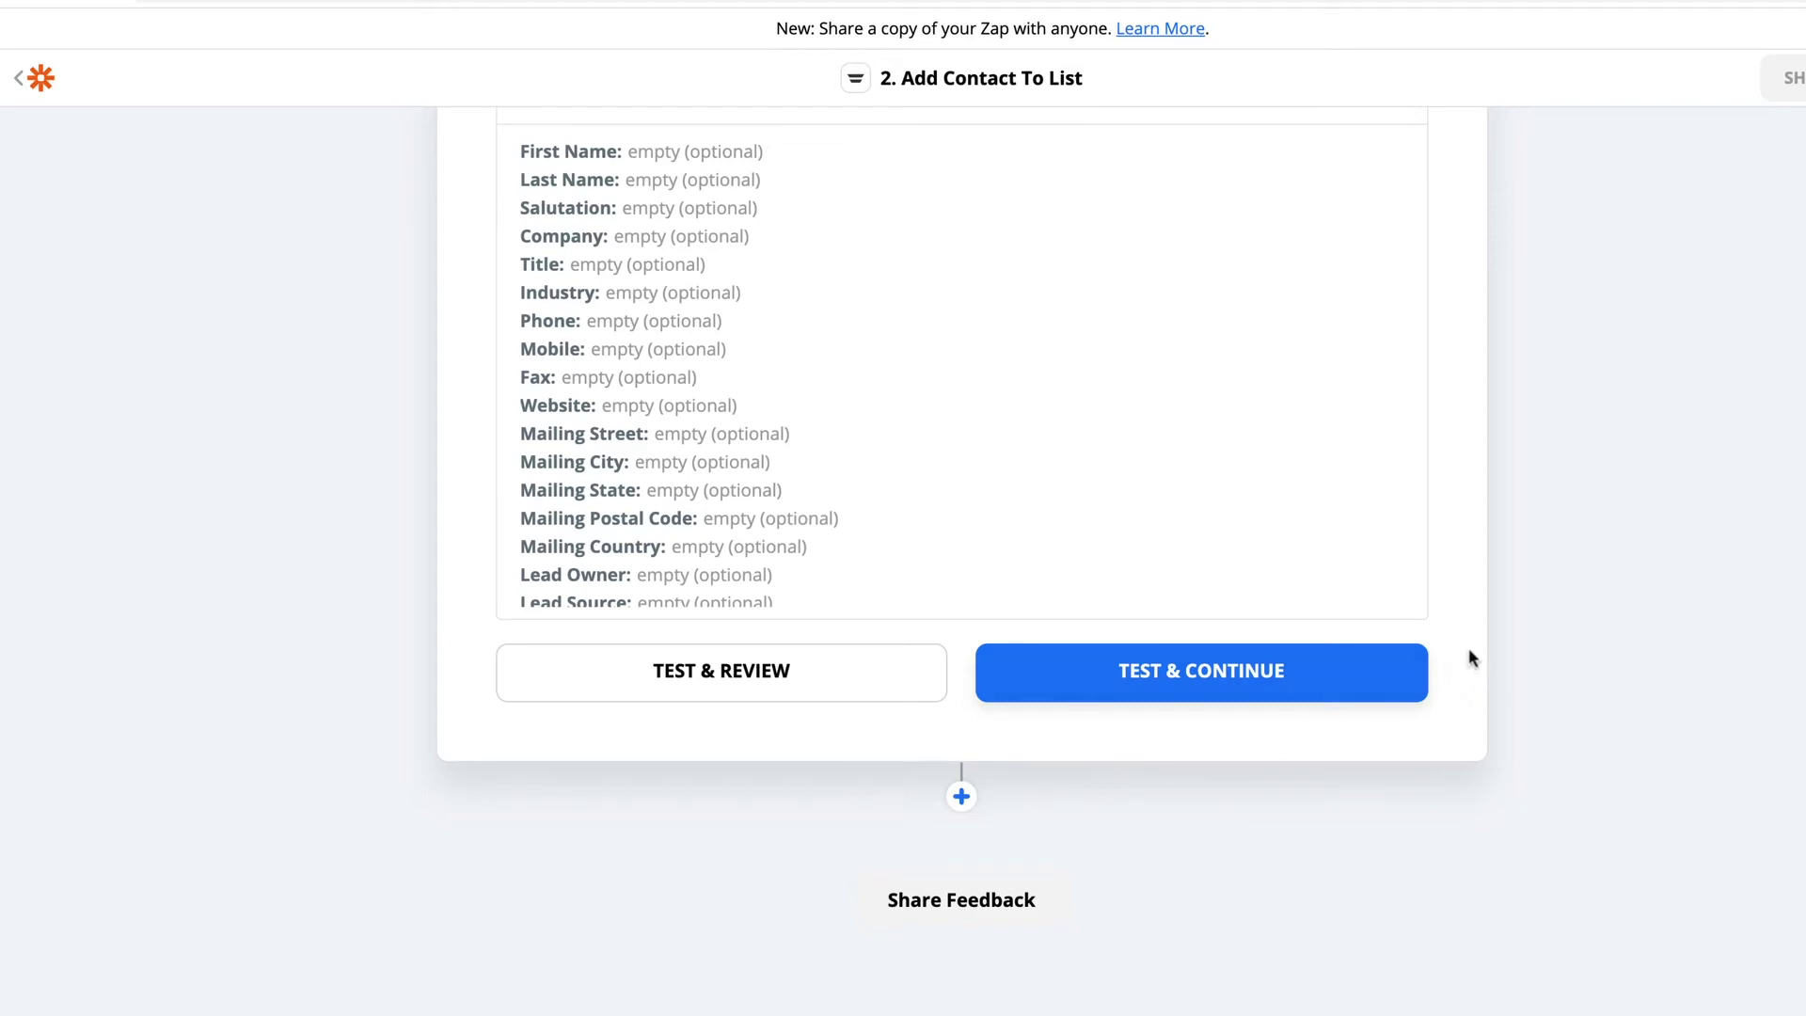
{"action": "scroll", "coordinate": [1456, 631], "scroll_direction": "up", "scroll_amount": 5}
{"action": "scroll", "coordinate": [1458, 630], "scroll_direction": "up", "scroll_amount": 3}
{"action": "scroll", "coordinate": [1456, 631], "scroll_direction": "up", "scroll_amount": 1}
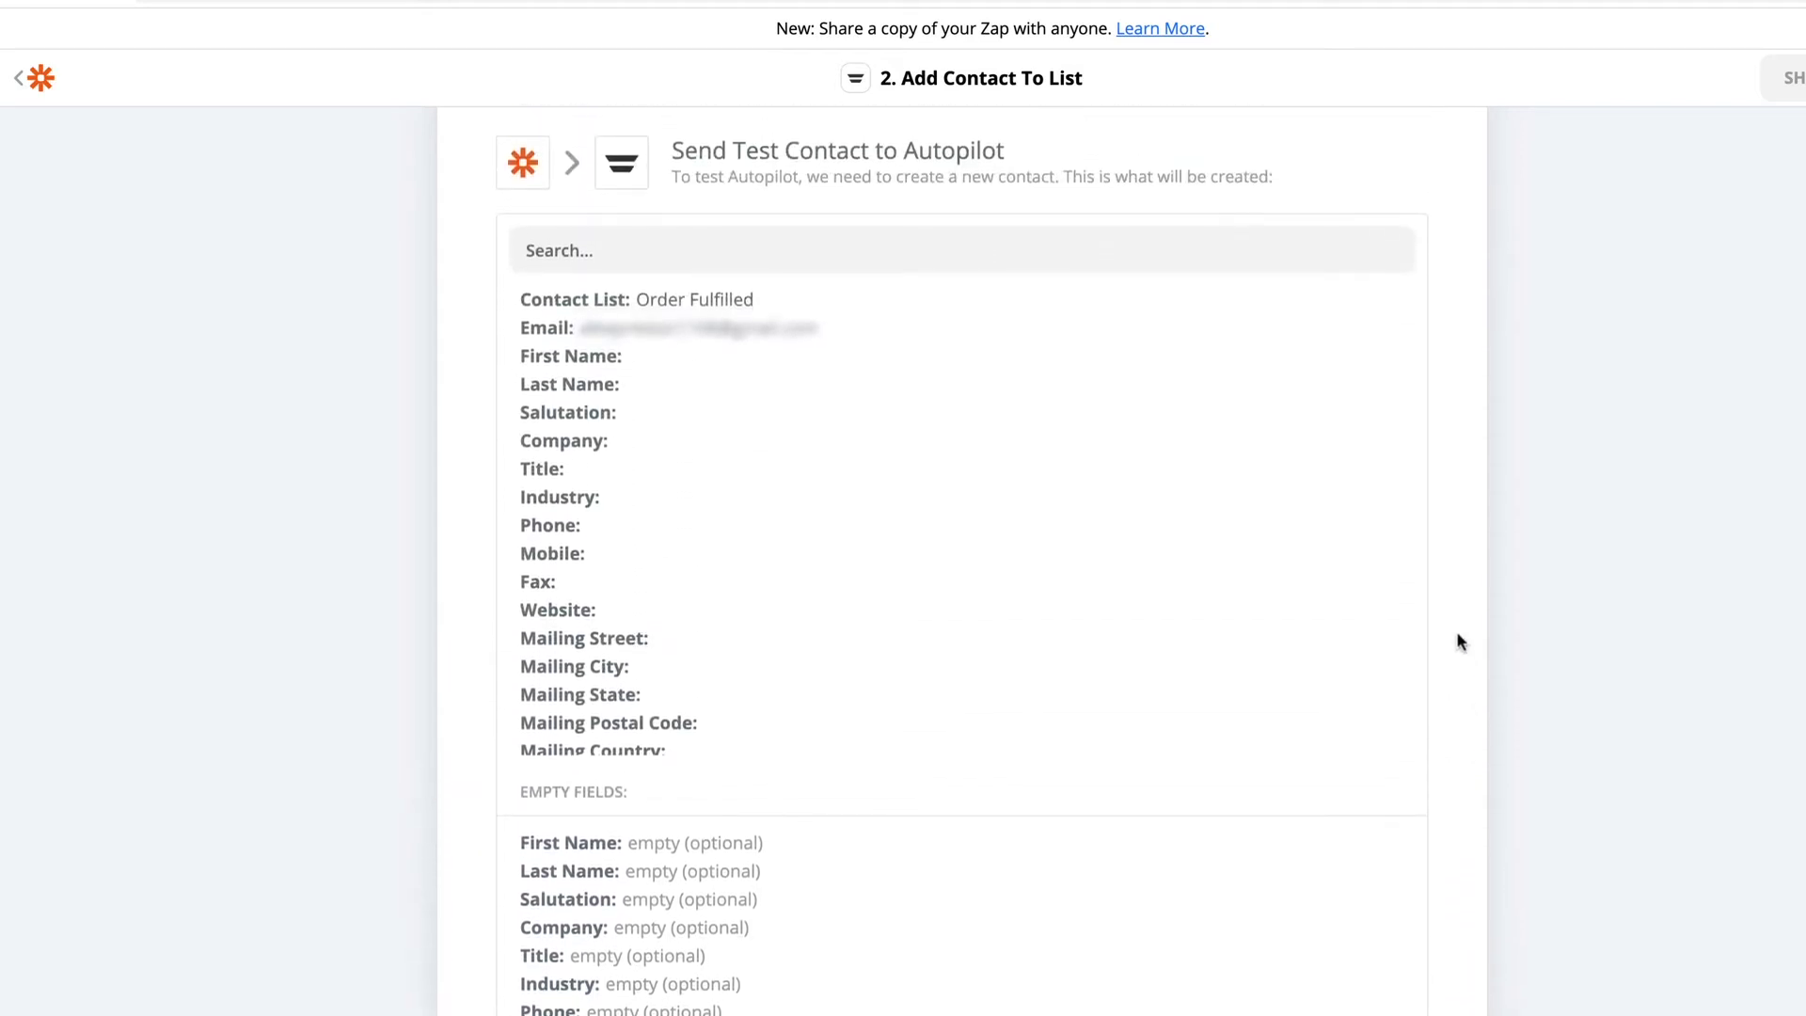
{"action": "scroll", "coordinate": [1456, 631], "scroll_direction": "down", "scroll_amount": 2}
{"action": "scroll", "coordinate": [1456, 631], "scroll_direction": "down", "scroll_amount": 3}
{"action": "scroll", "coordinate": [1457, 630], "scroll_direction": "down", "scroll_amount": 5}
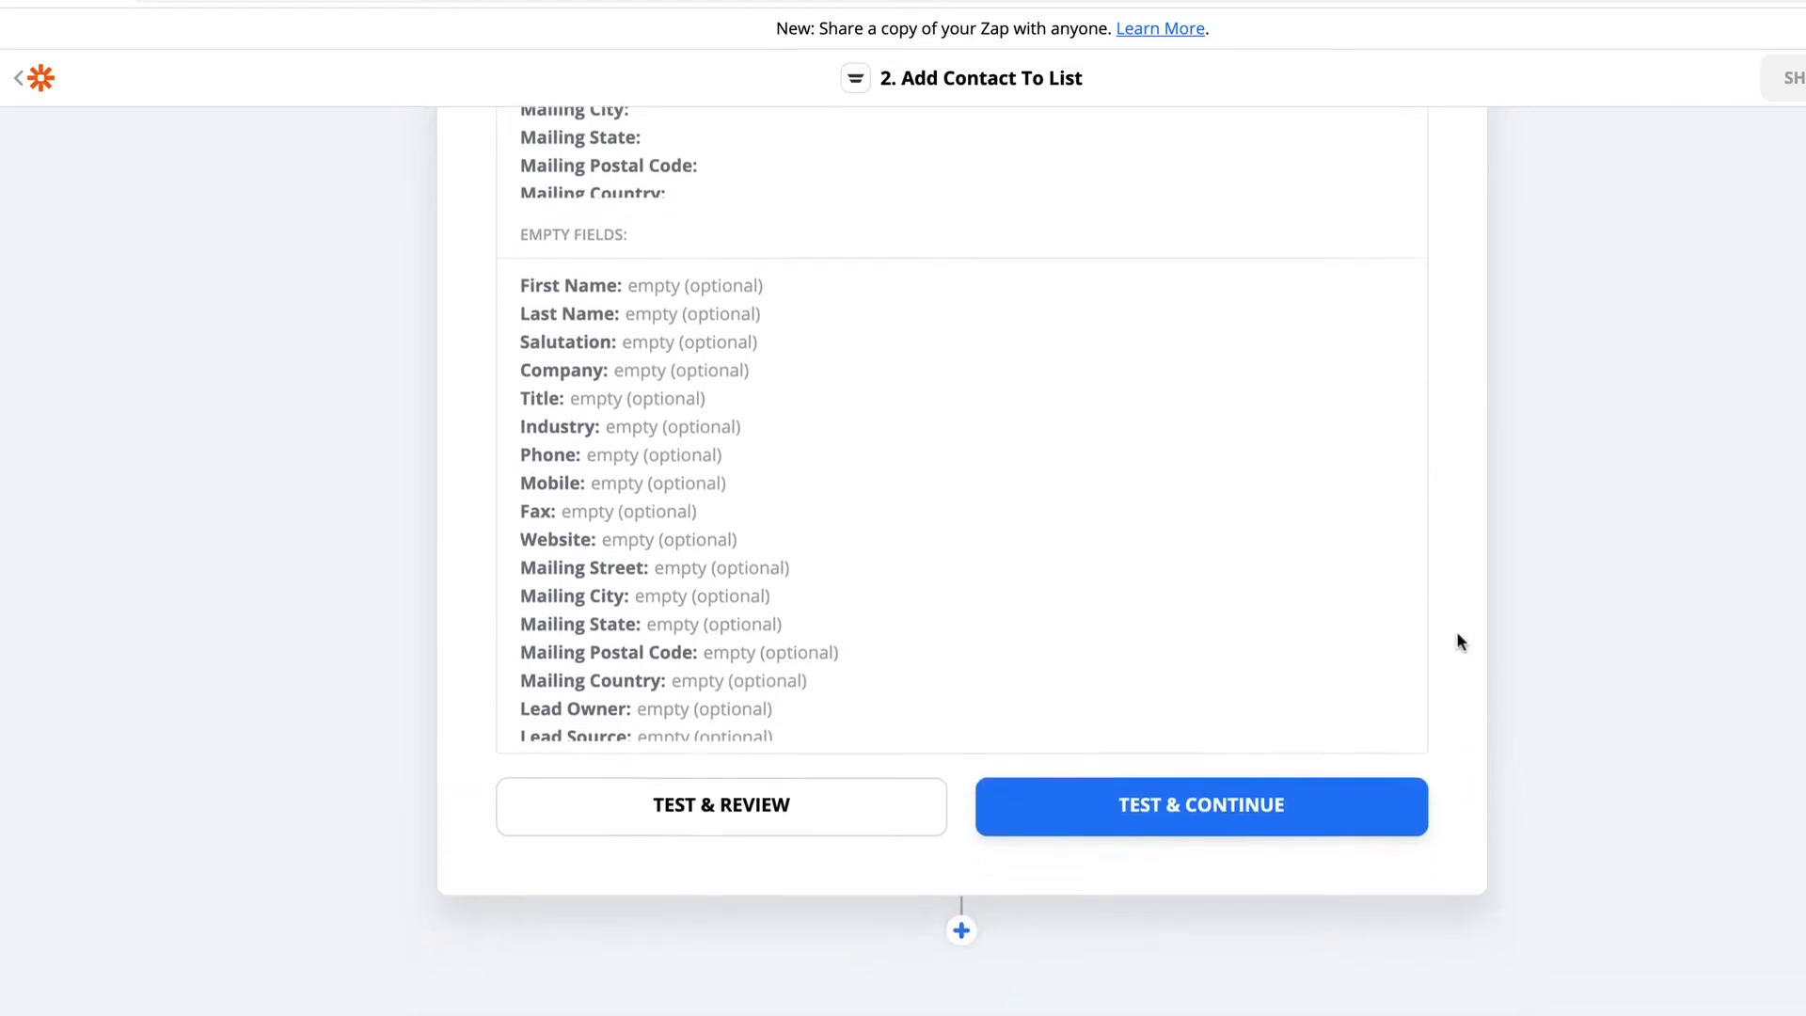
{"action": "scroll", "coordinate": [1456, 631], "scroll_direction": "down", "scroll_amount": 1}
{"action": "left_click", "coordinate": [1174, 776]}
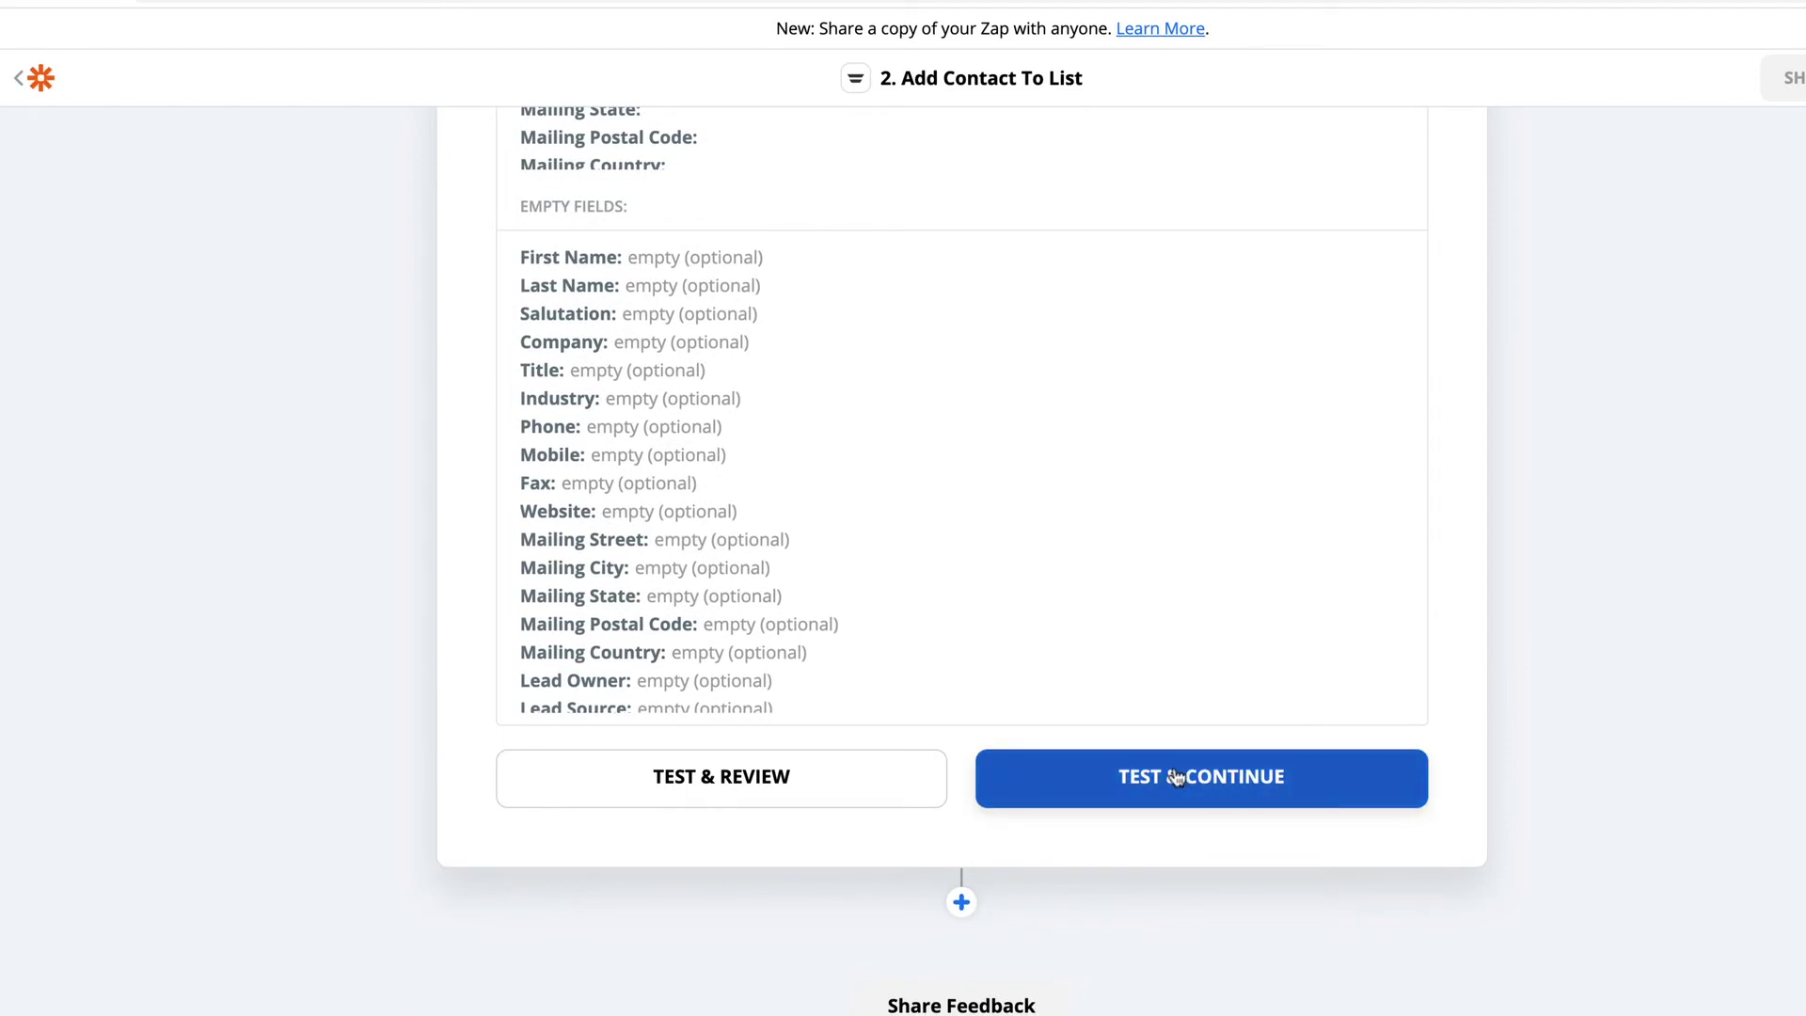
{"action": "left_click", "coordinate": [1174, 778]}
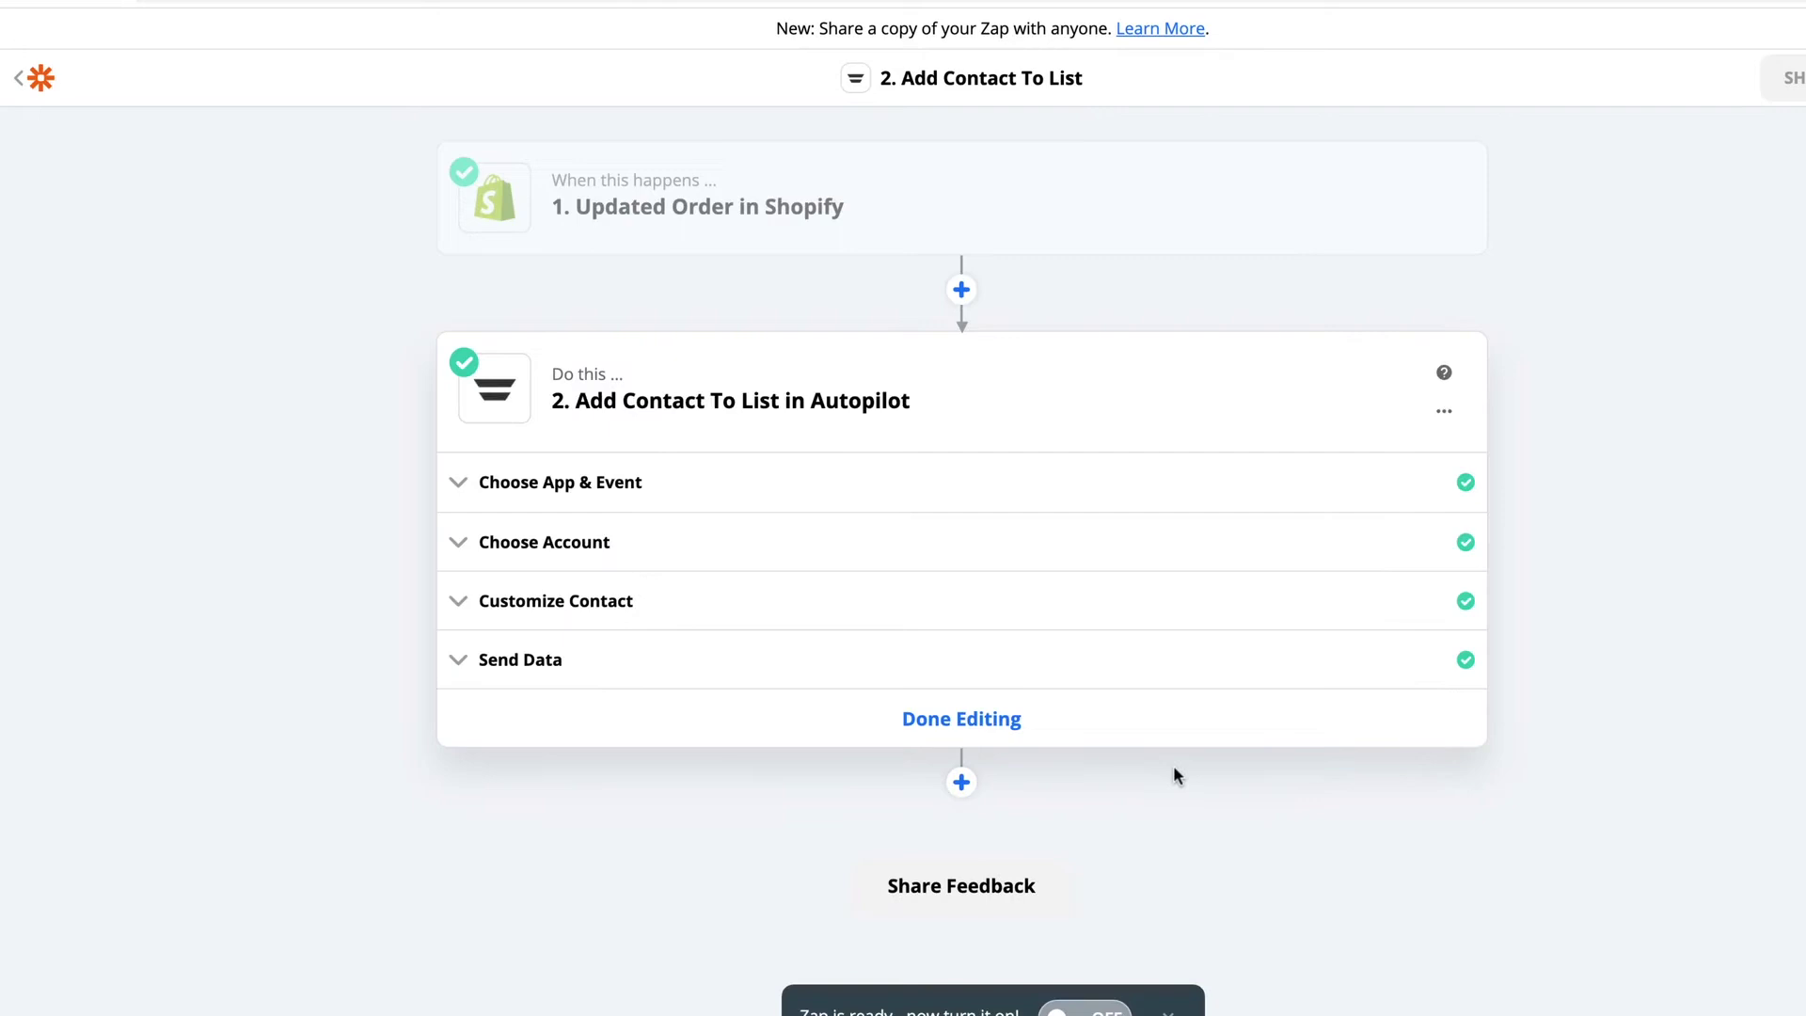
Finish editing, rename the Zap 'Order fulfilled to Autopilot list', switch it on, return to Autopilot
{"action": "left_click", "coordinate": [972, 722]}
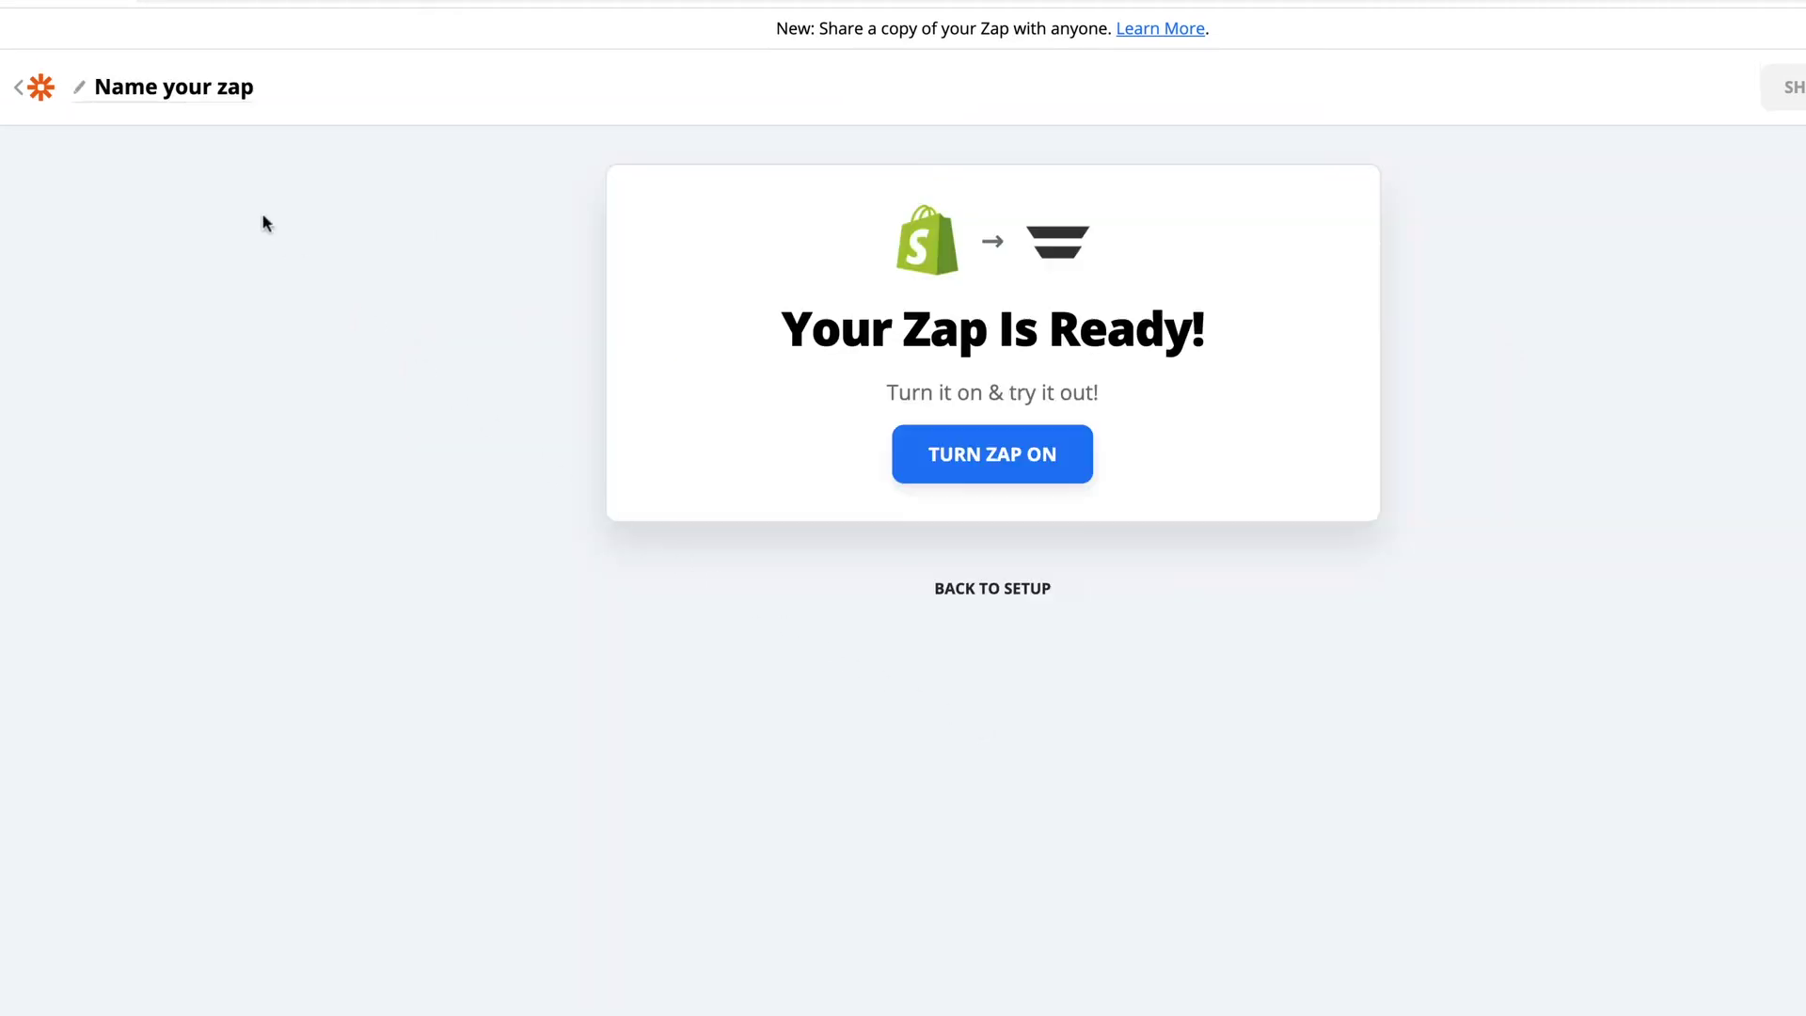
{"action": "left_click", "coordinate": [174, 85]}
{"action": "type", "text": "Order fulfilled to Autopilot list"}
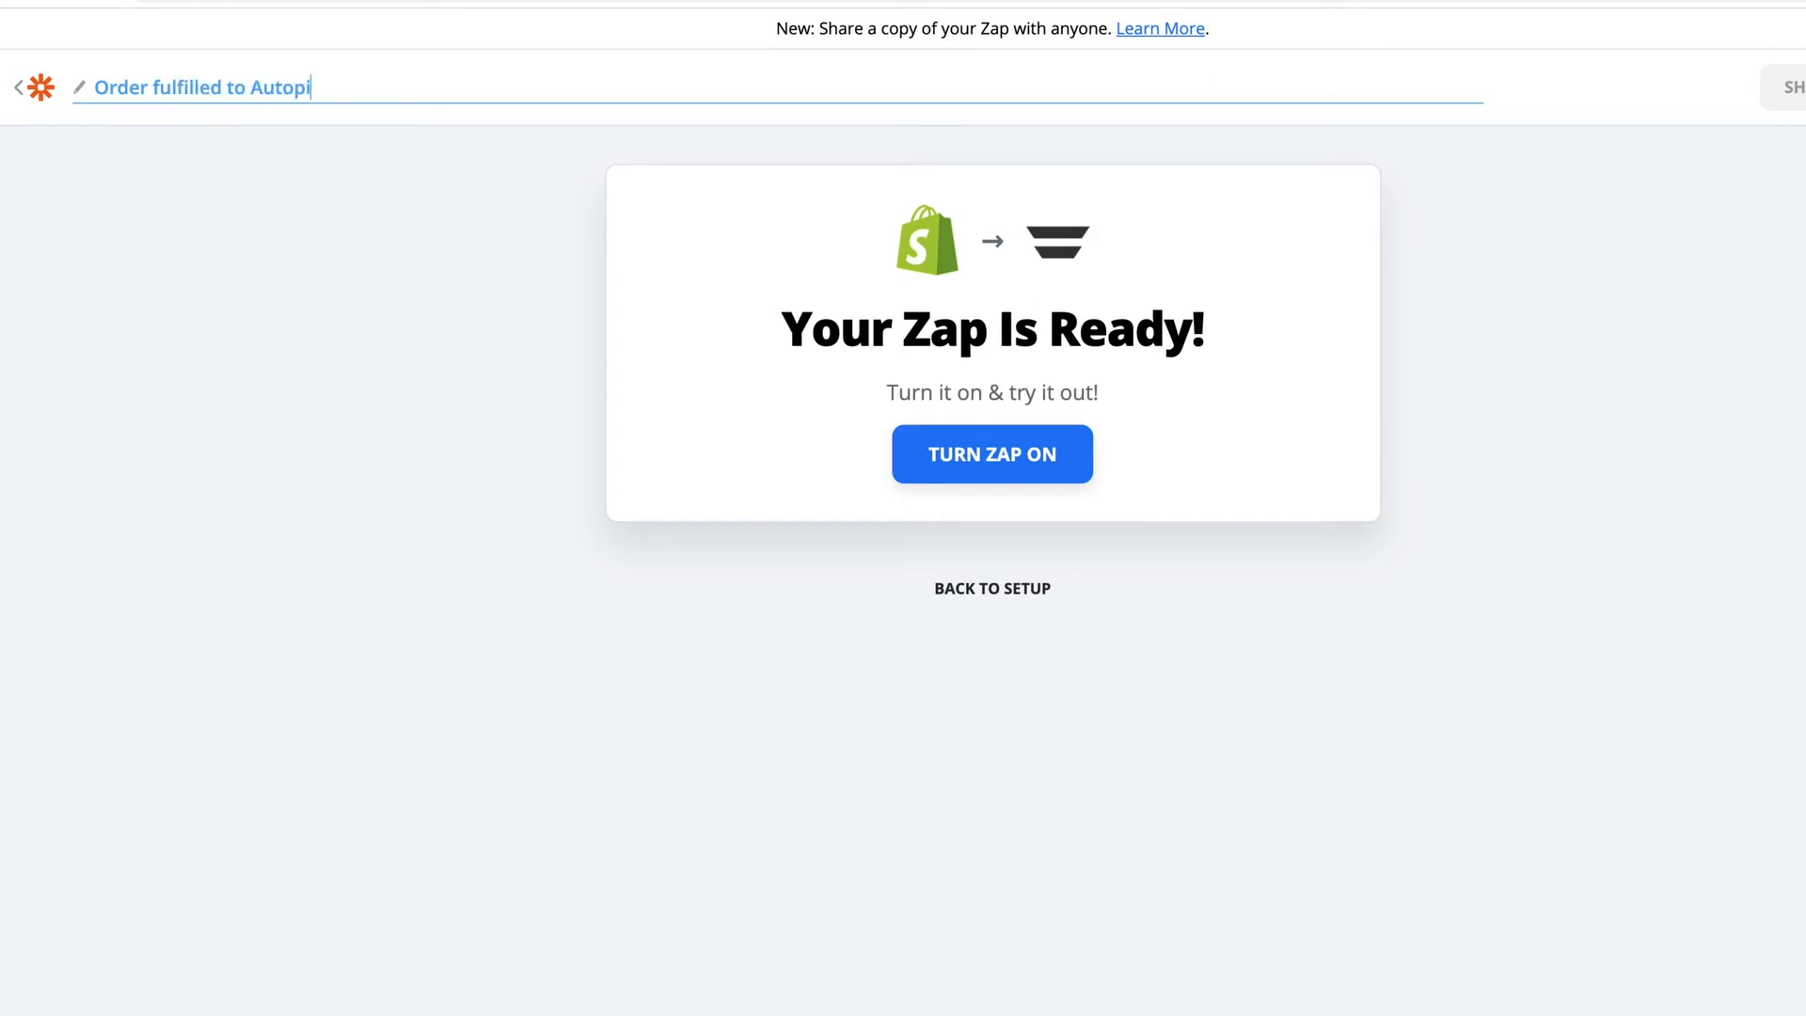
{"action": "key", "text": "Return"}
{"action": "left_click", "coordinate": [1002, 453]}
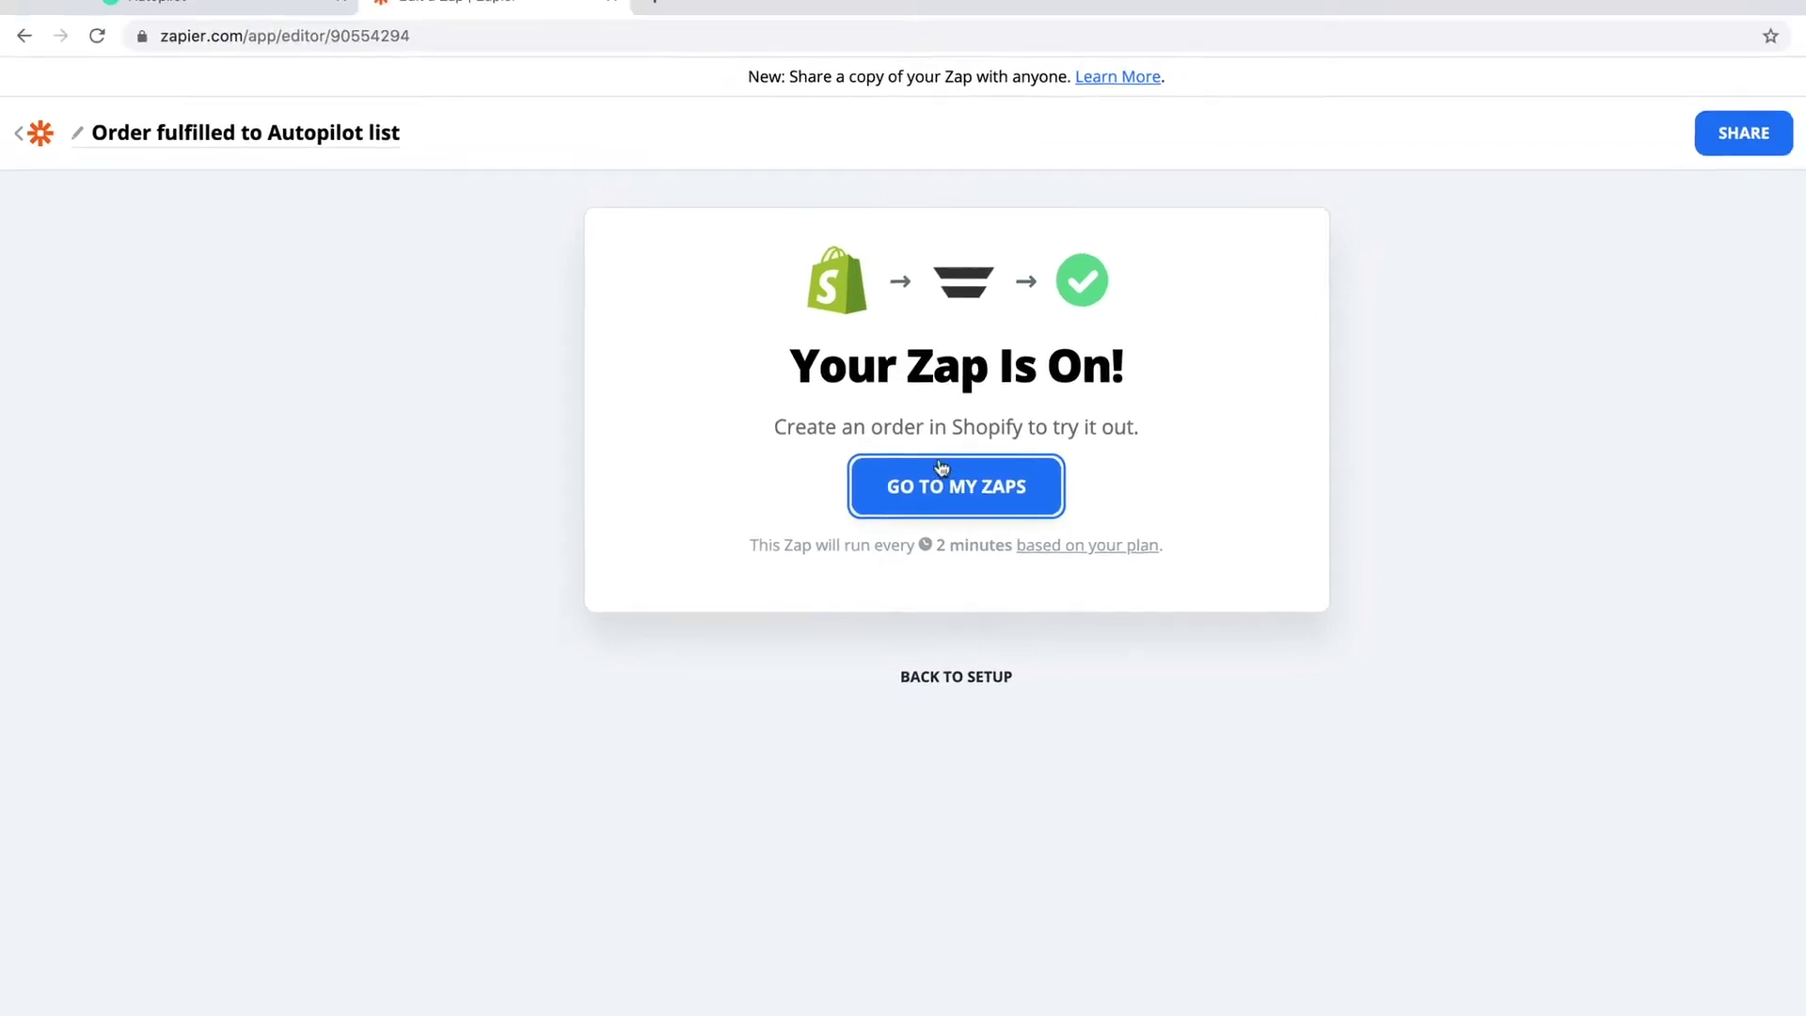
{"action": "left_click", "coordinate": [180, 38]}
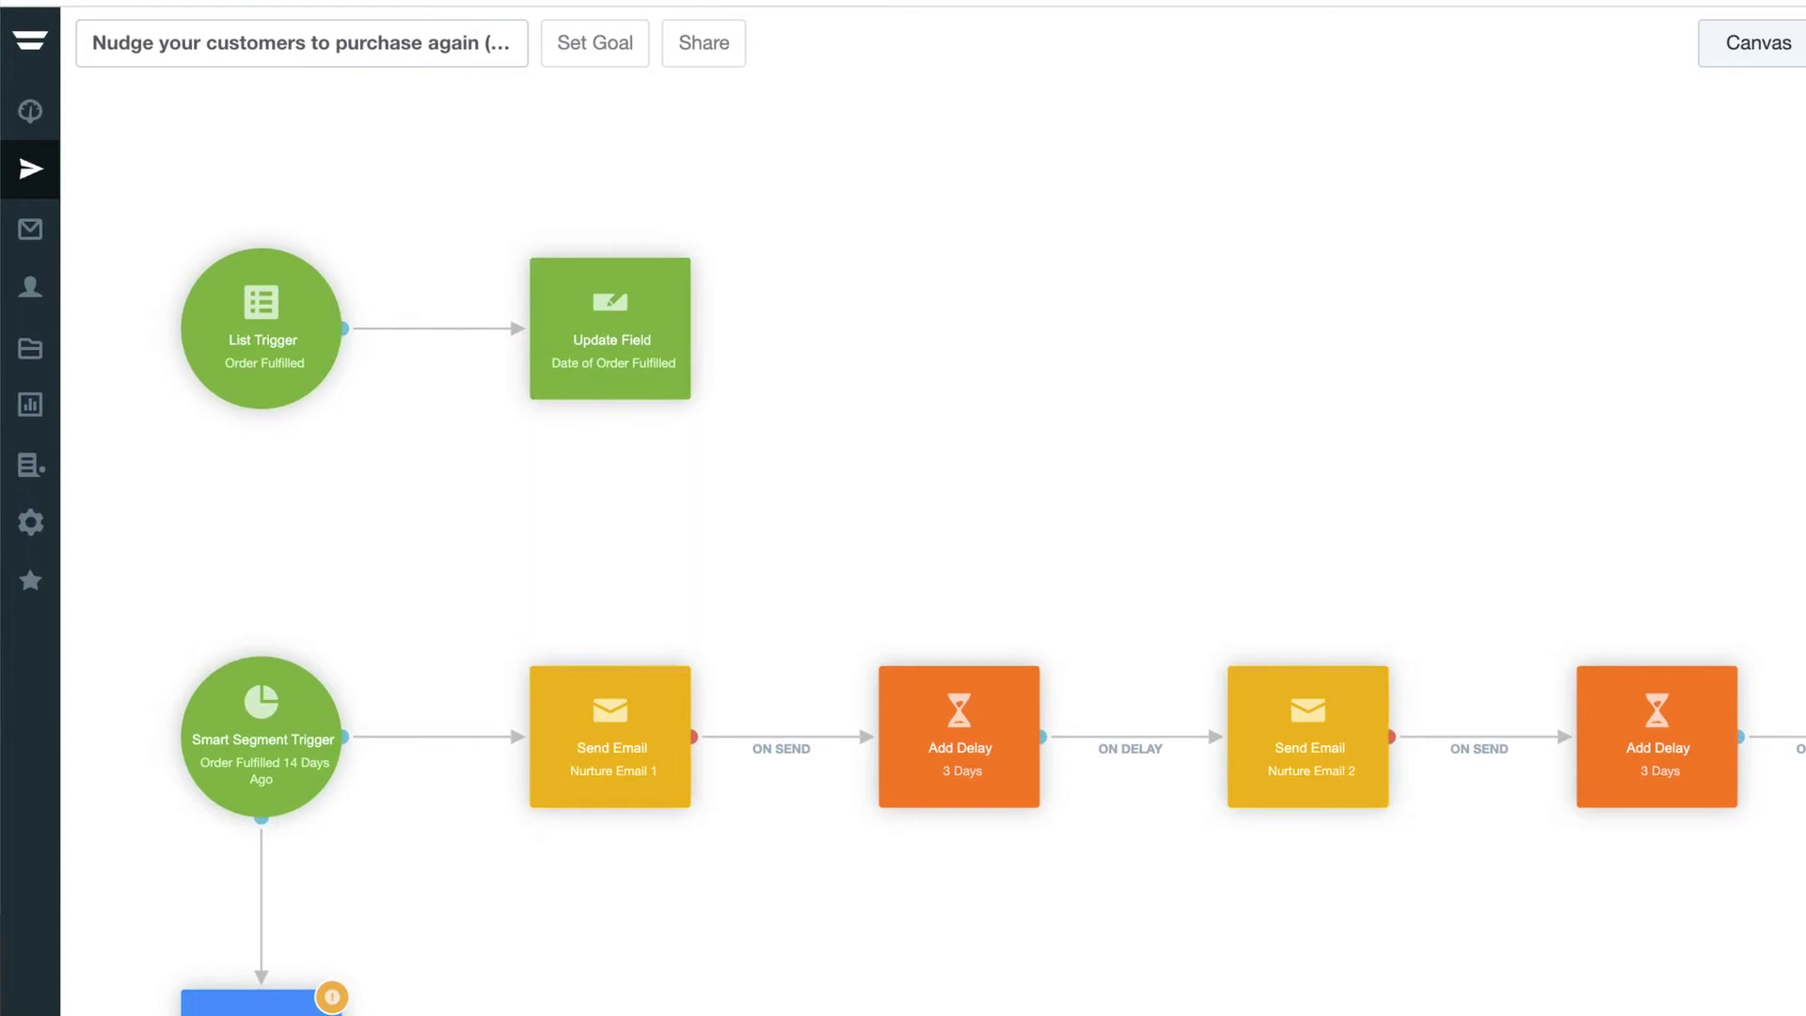
Enlarge the List Trigger START sticker, add an arrowed Update Field callout, and place another START sticker
{"action": "left_click", "coordinate": [230, 211]}
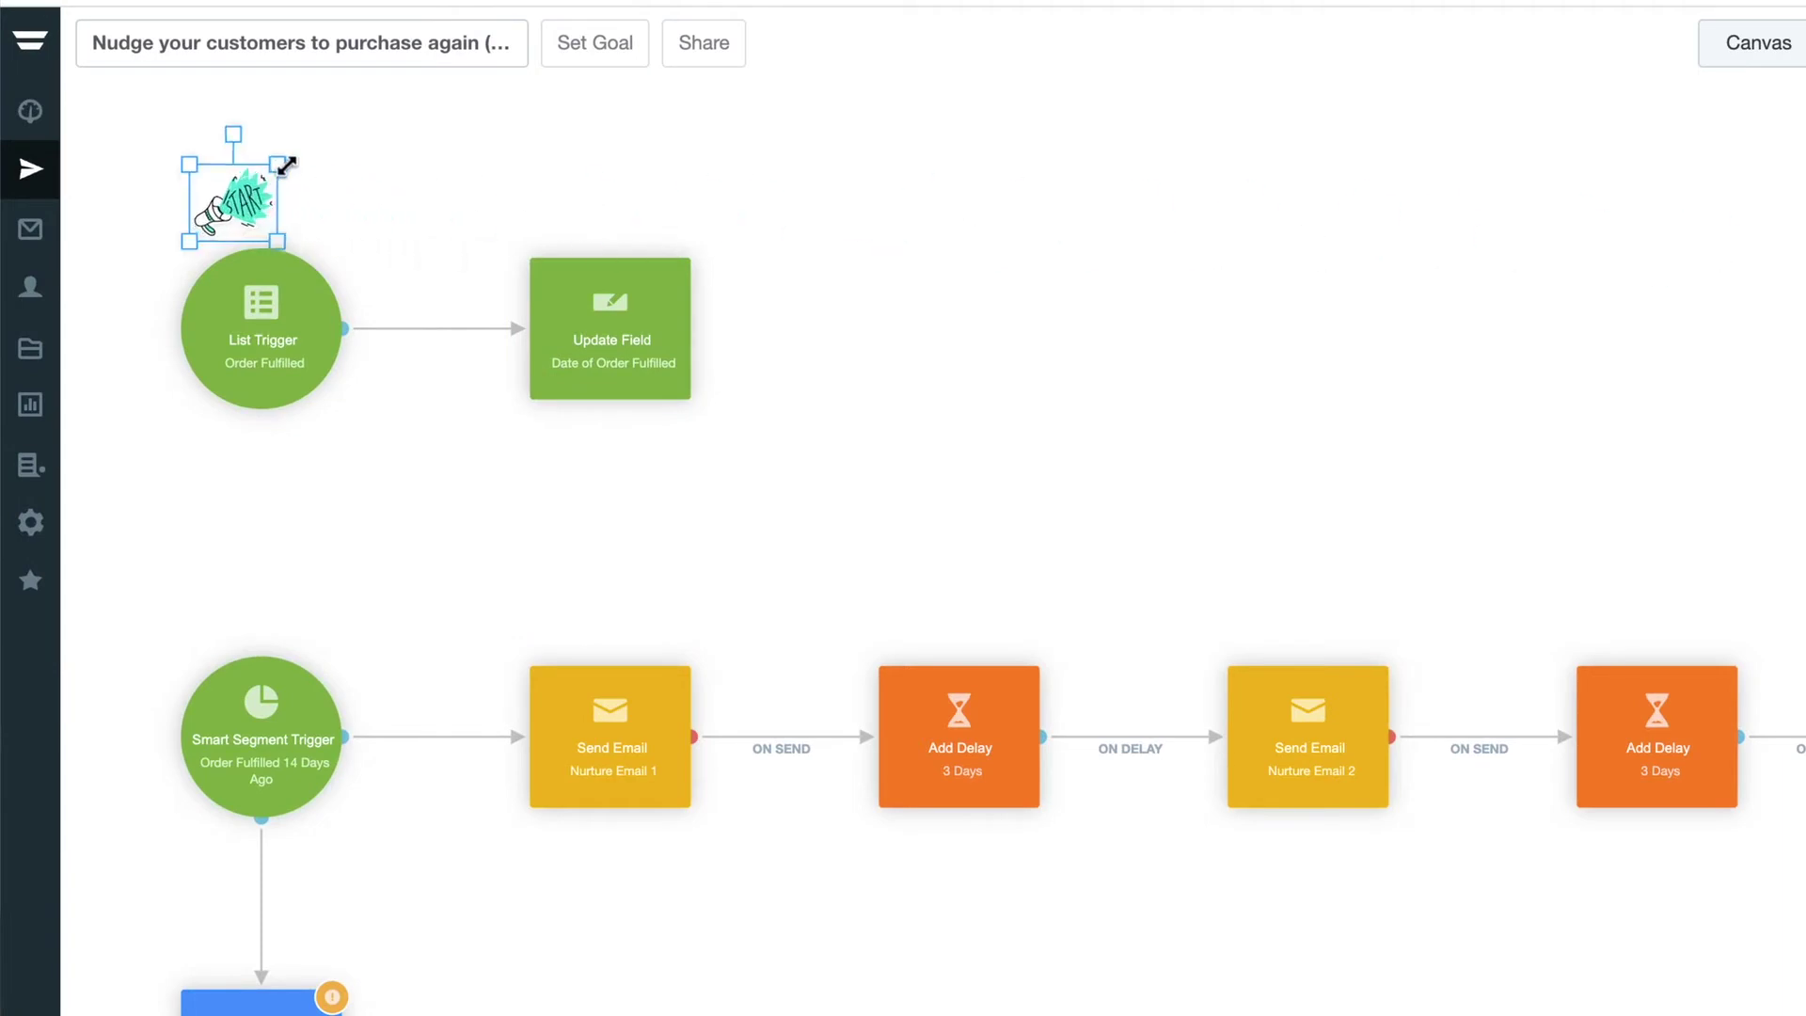
{"action": "left_click_drag", "start_coordinate": [277, 172], "coordinate": [346, 137]}
{"action": "left_click", "coordinate": [1242, 213]}
{"action": "left_click_drag", "start_coordinate": [1764, 326], "coordinate": [980, 340]}
{"action": "left_click", "coordinate": [1426, 347]}
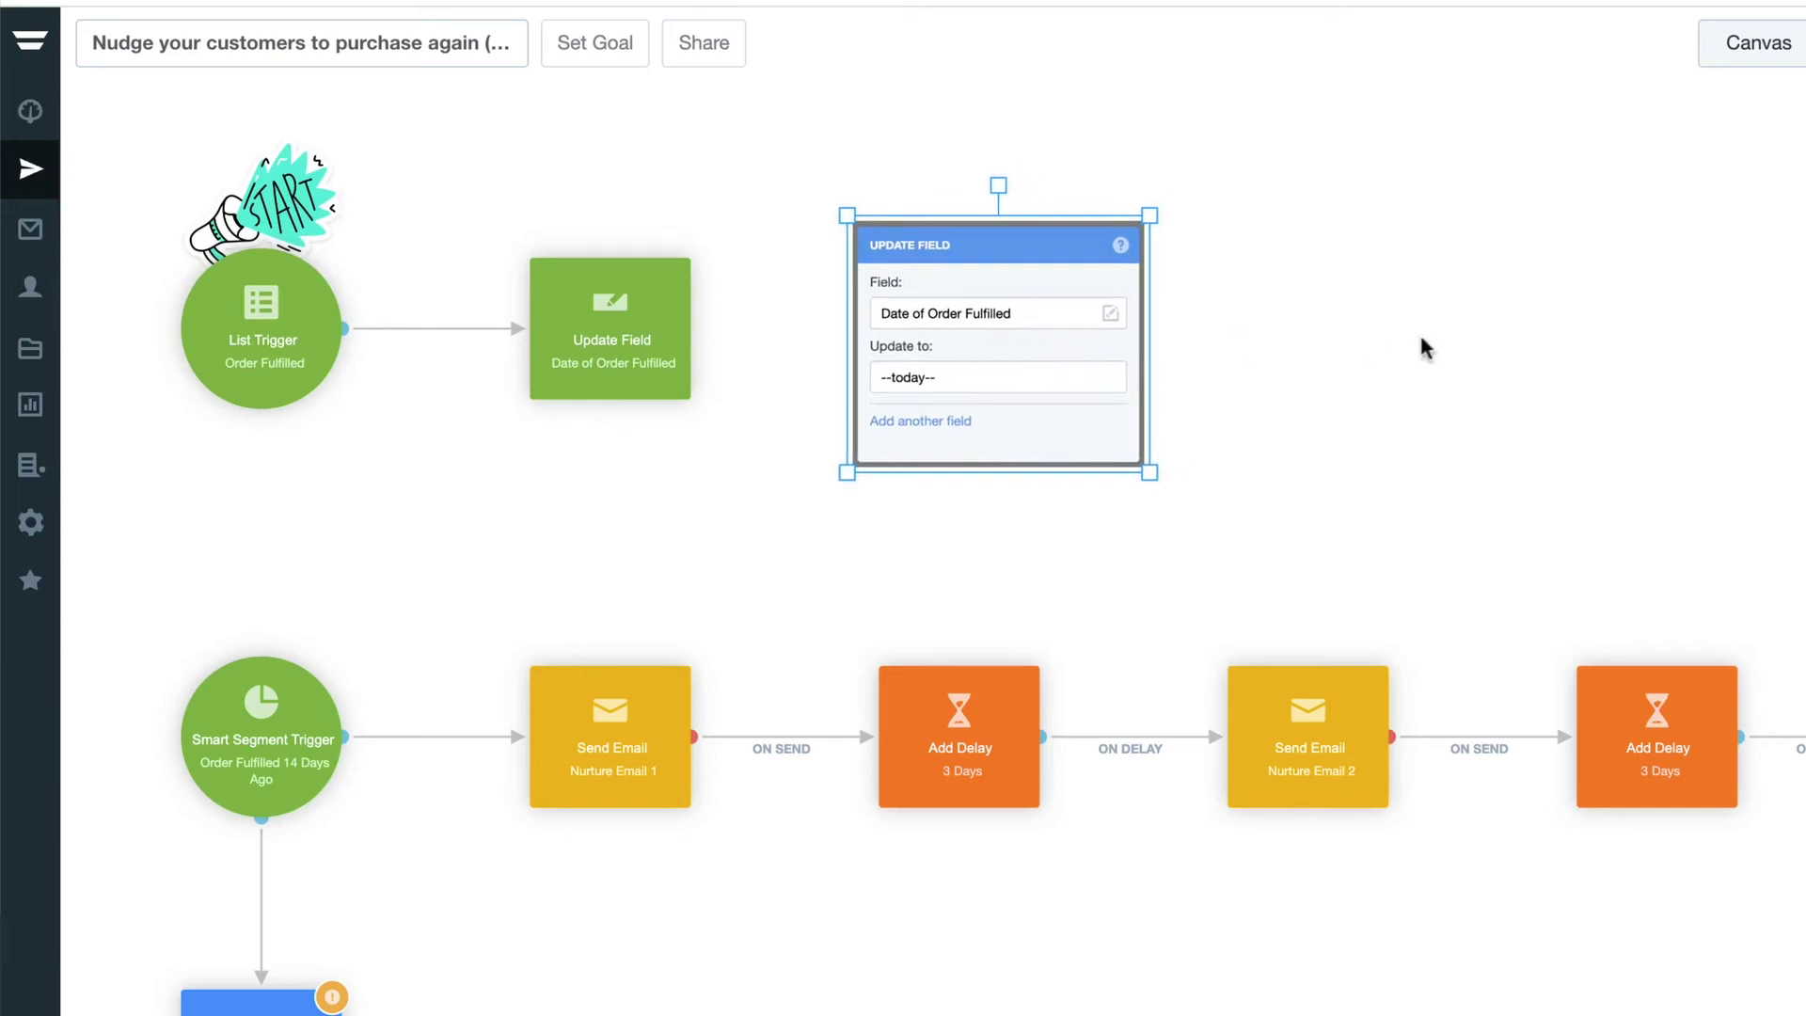
{"action": "mouse_move", "coordinate": [1192, 410]}
{"action": "left_mouse_down"}
{"action": "mouse_move", "coordinate": [758, 414]}
{"action": "mouse_move", "coordinate": [780, 347]}
{"action": "left_mouse_up"}
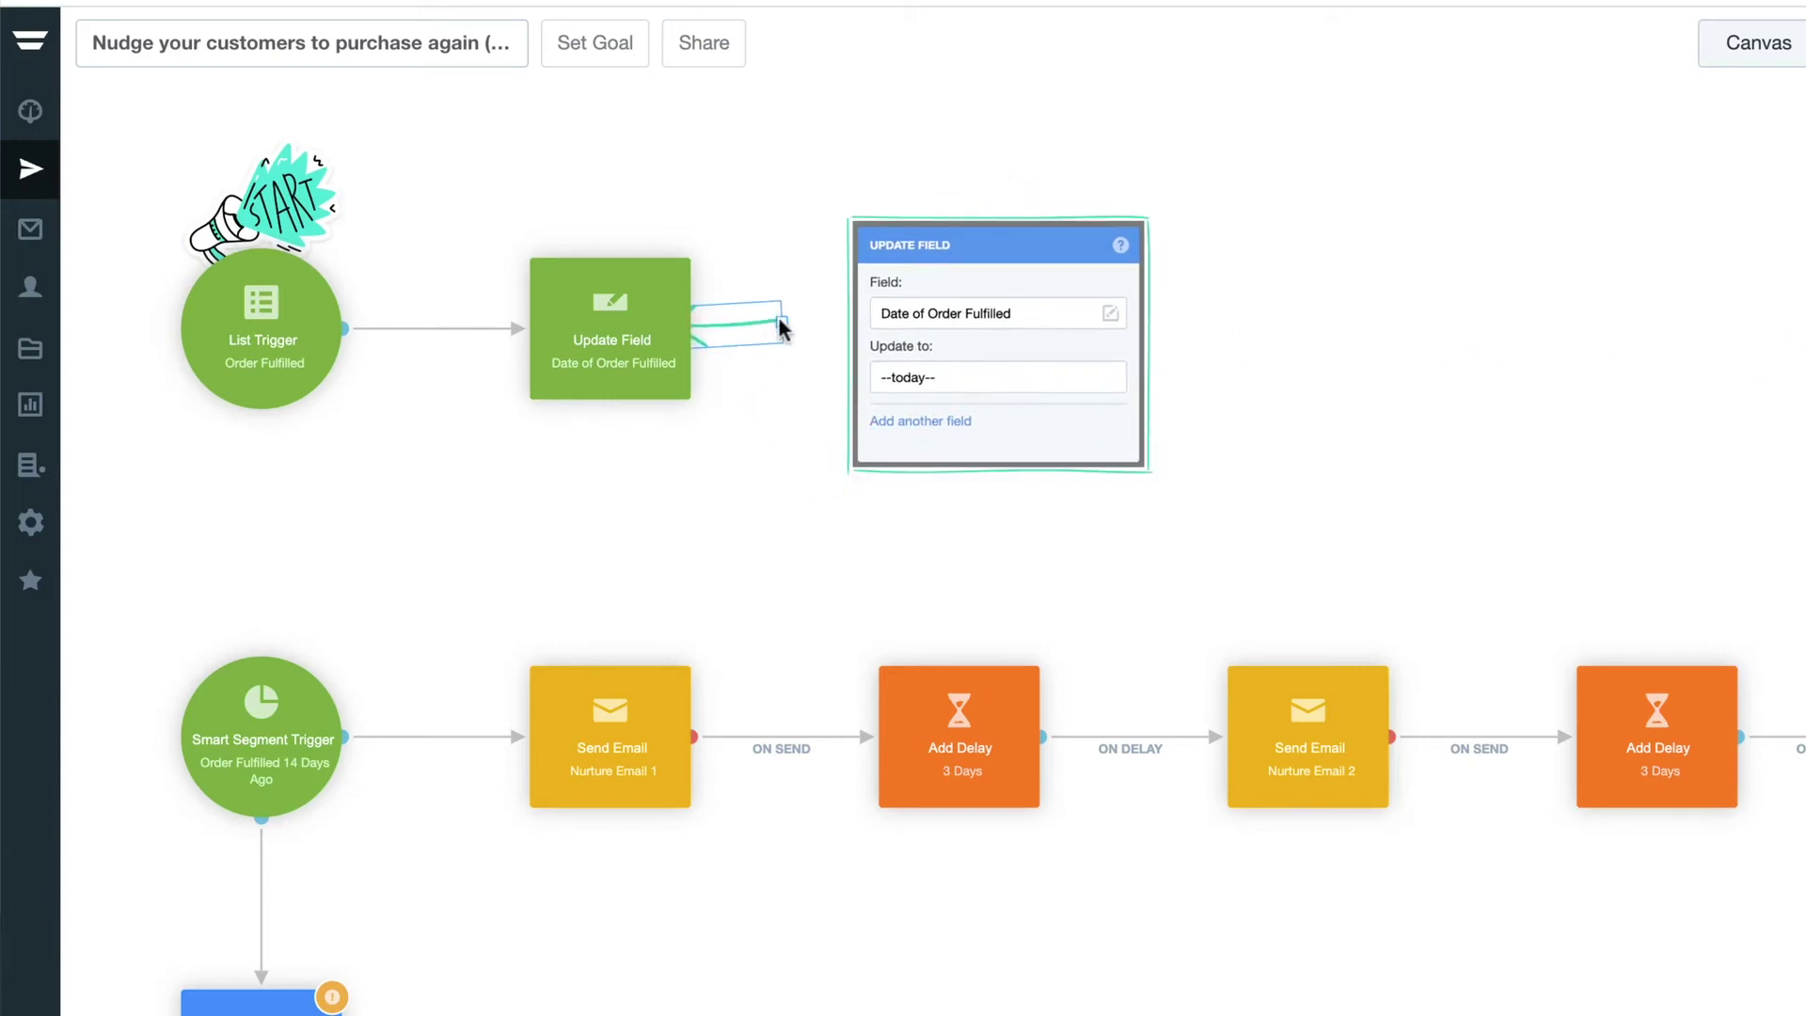
{"action": "left_click", "coordinate": [903, 361]}
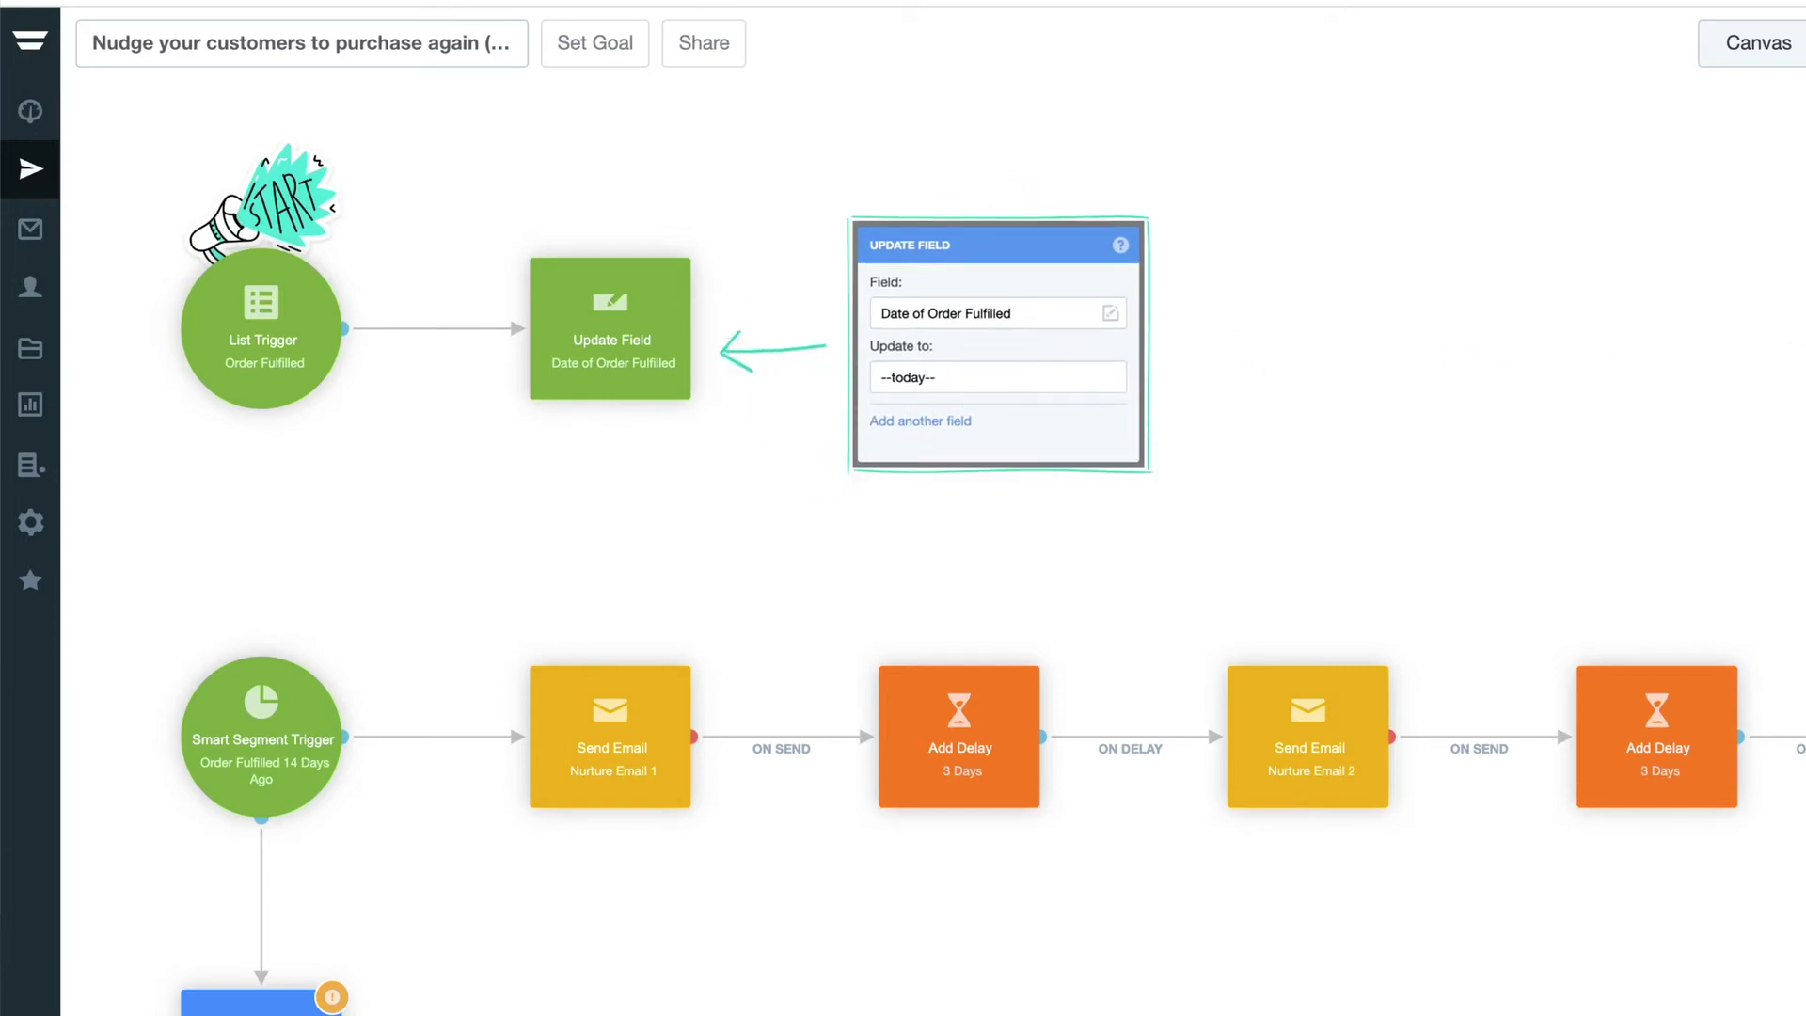
{"action": "mouse_move", "coordinate": [1538, 169]}
{"action": "left_mouse_down"}
{"action": "mouse_move", "coordinate": [201, 158]}
{"action": "mouse_move", "coordinate": [332, 58]}
{"action": "left_mouse_up"}
Enlarge the Smart Segment START sticker, add an arrowed segment callout, and open the trigger's settings
{"action": "left_click_drag", "start_coordinate": [226, 142], "coordinate": [170, 212]}
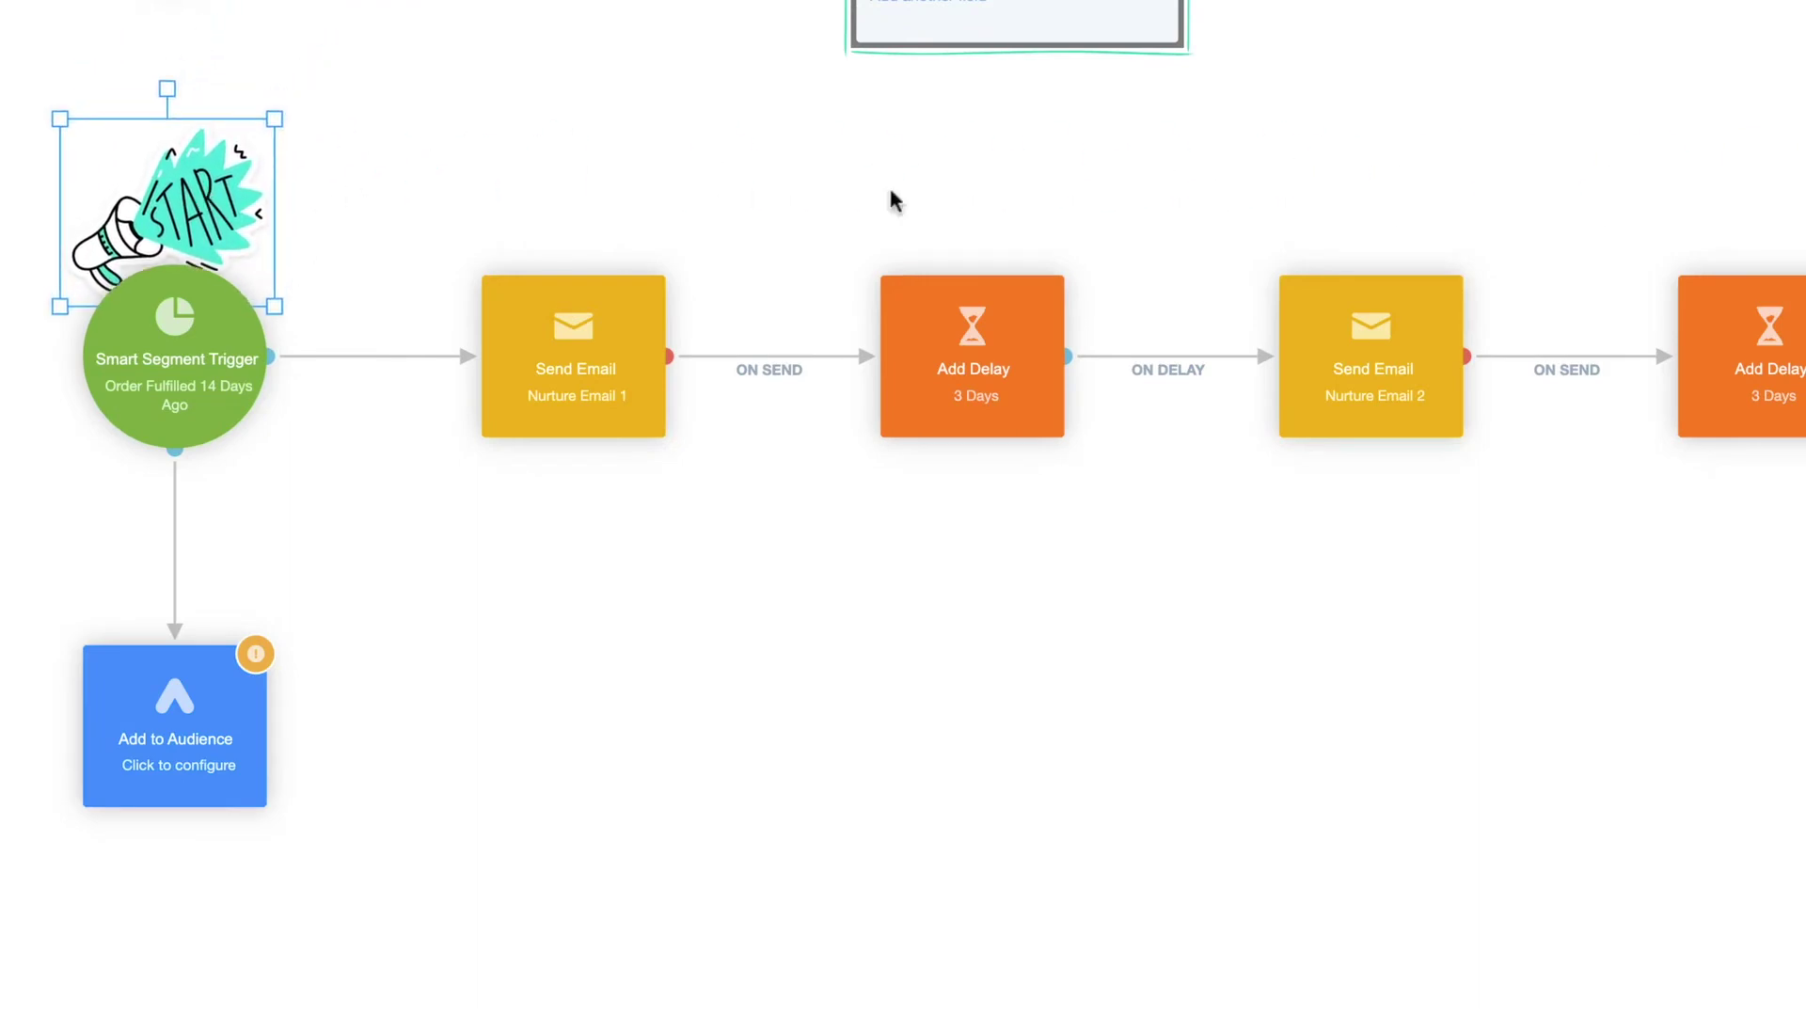
{"action": "left_click_drag", "start_coordinate": [1313, 622], "coordinate": [748, 720]}
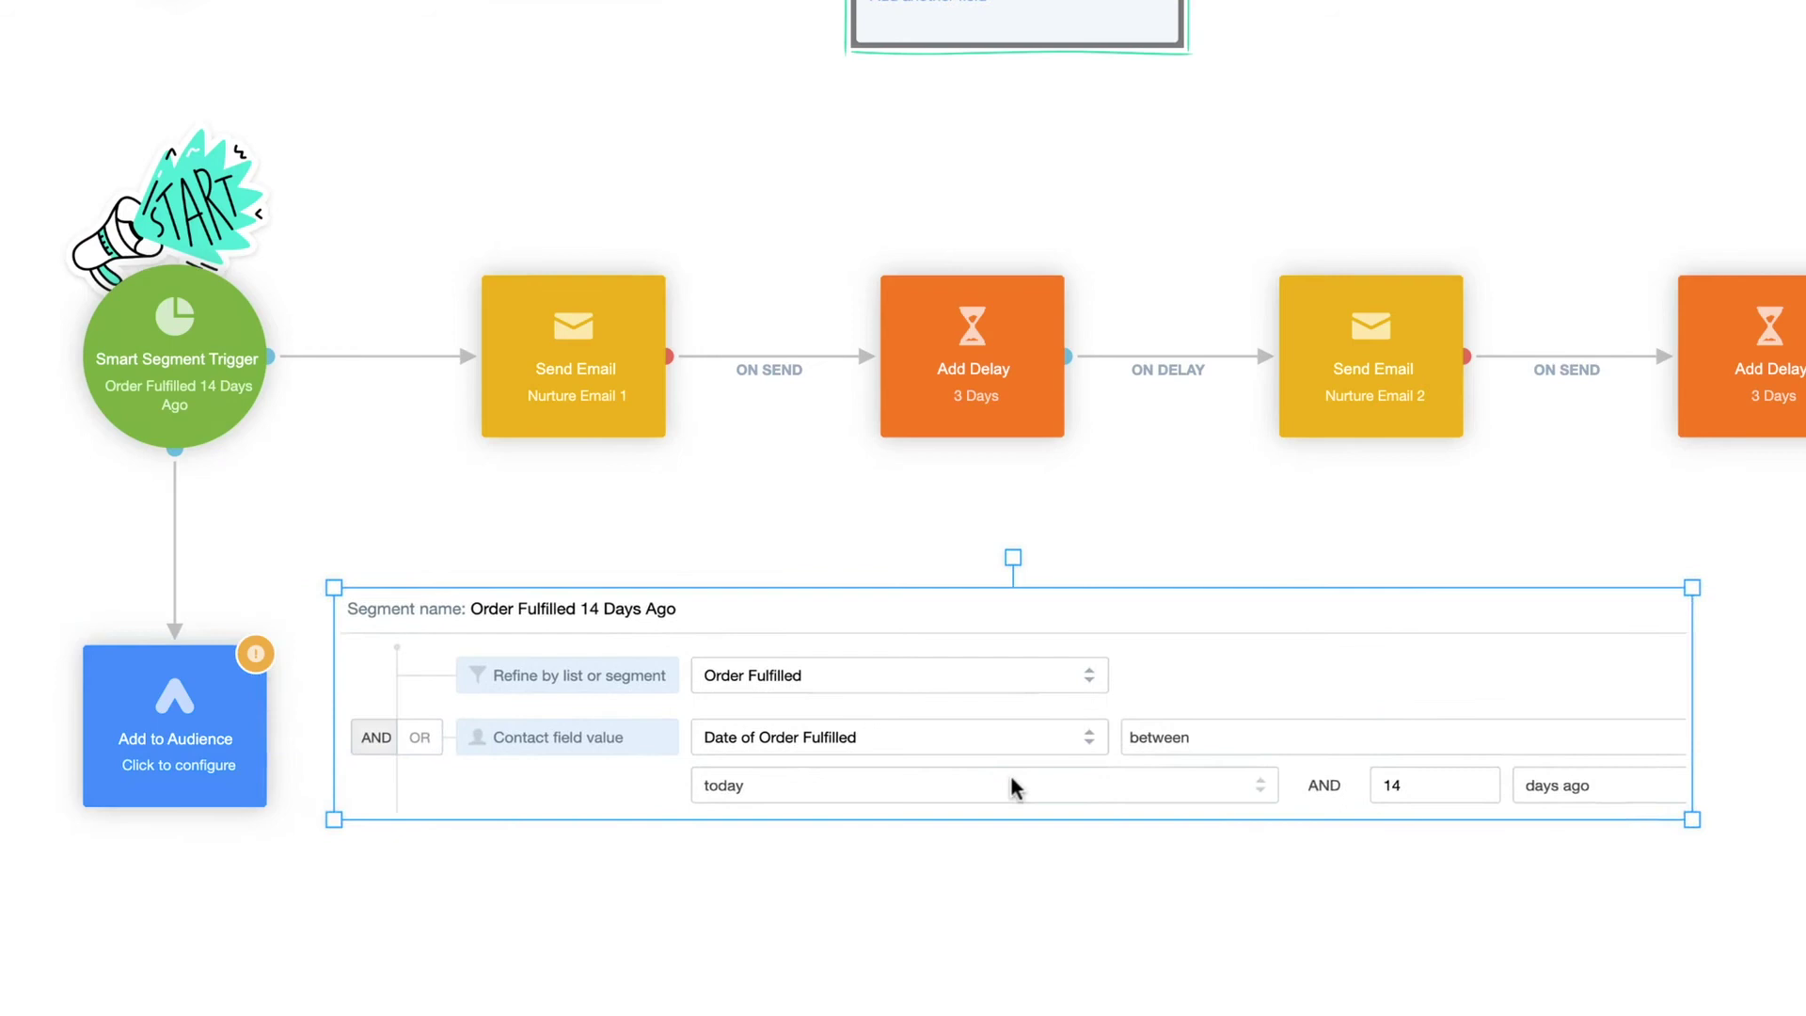
{"action": "left_click_drag", "start_coordinate": [1013, 786], "coordinate": [1073, 787]}
{"action": "mouse_move", "coordinate": [1623, 606]}
{"action": "left_mouse_down"}
{"action": "mouse_move", "coordinate": [353, 551]}
{"action": "mouse_move", "coordinate": [409, 610]}
{"action": "mouse_move", "coordinate": [389, 564]}
{"action": "left_mouse_up"}
{"action": "left_click", "coordinate": [564, 580]}
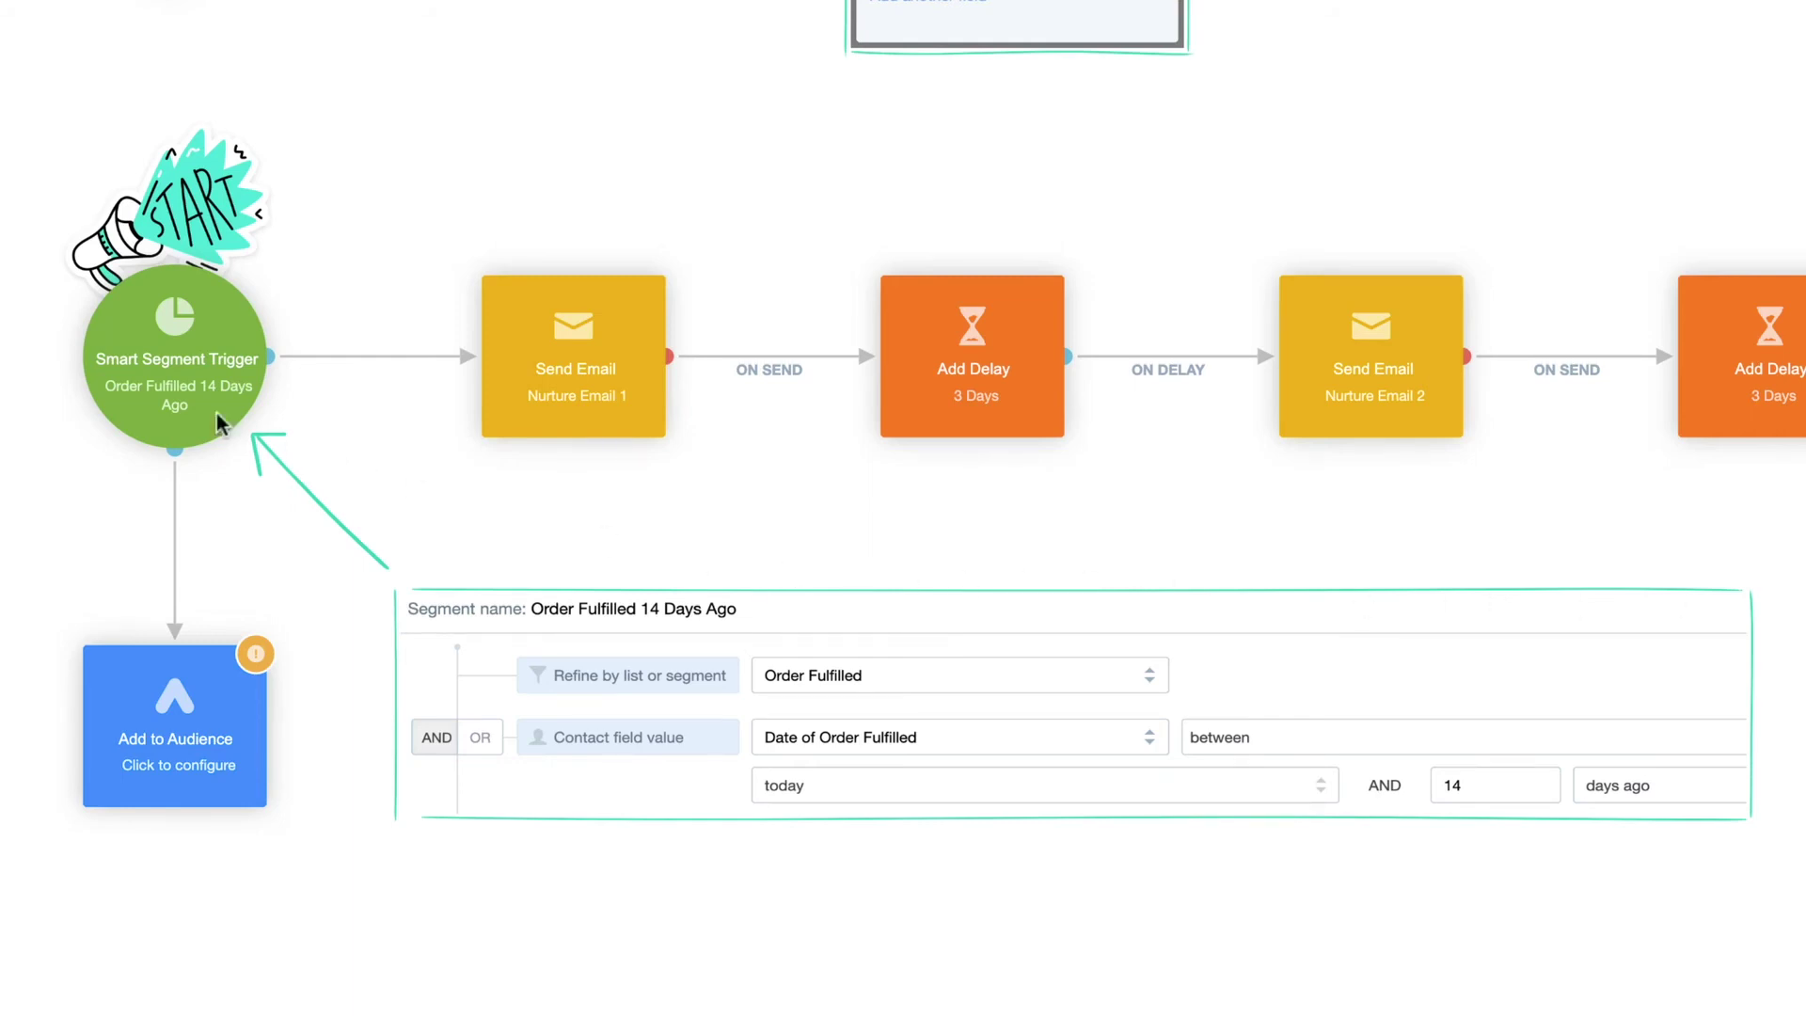
{"action": "left_click", "coordinate": [184, 404]}
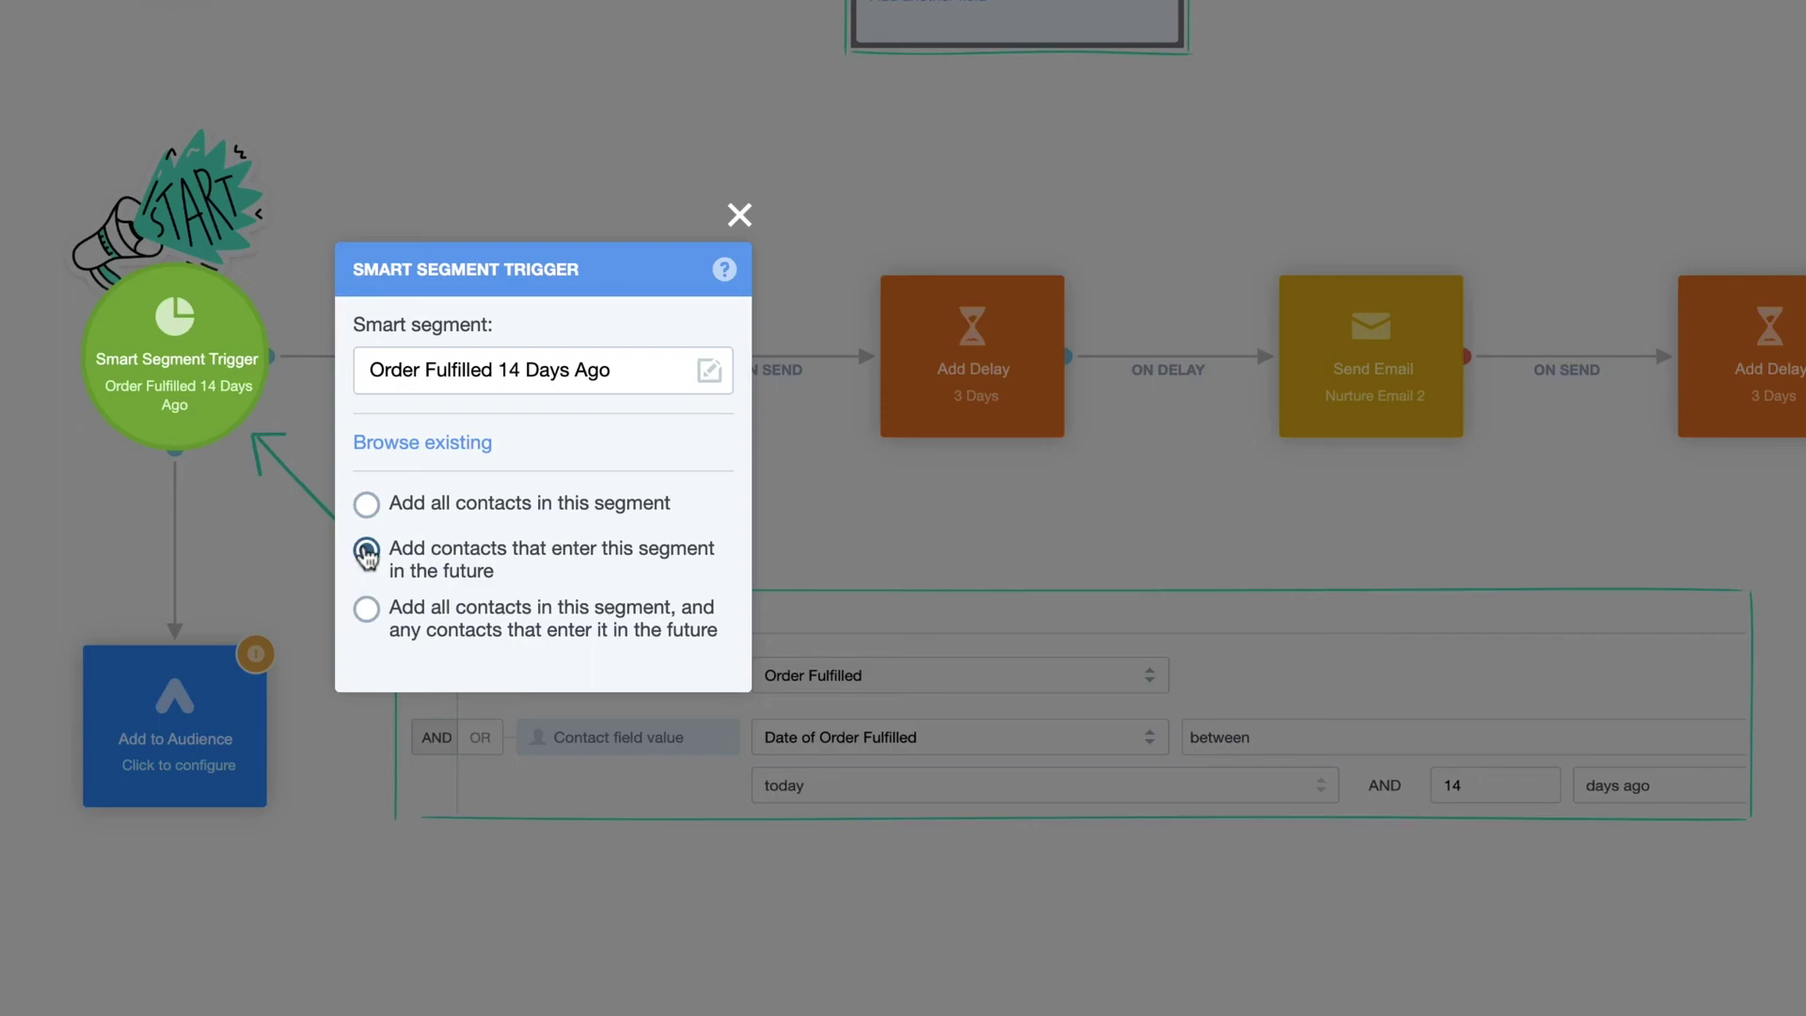
Close the Smart Segment Trigger dialog, leaving it to add future segment entrants
{"action": "left_click", "coordinate": [281, 555]}
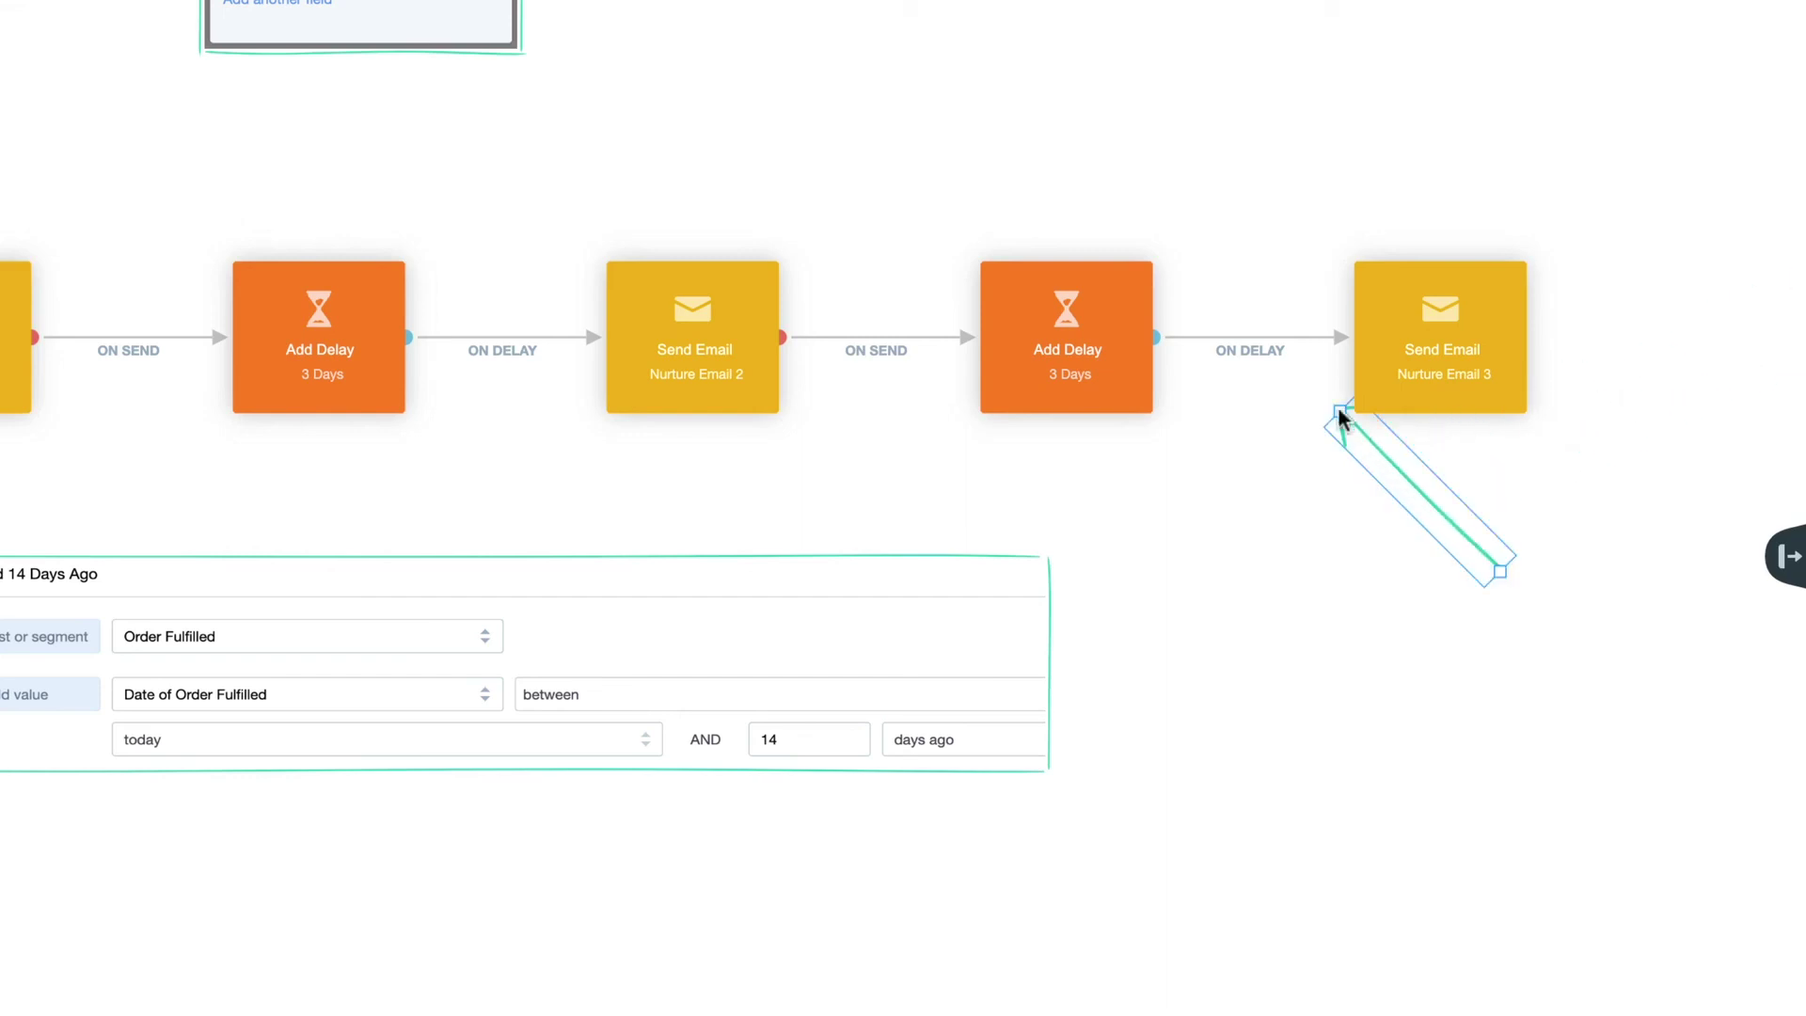
Draw an arrow after Nurture Email 3; enlarge and tilt the NICE! sticker by Add to Audience
{"action": "mouse_move", "coordinate": [1348, 423]}
{"action": "left_mouse_down"}
{"action": "mouse_move", "coordinate": [1662, 556]}
{"action": "mouse_move", "coordinate": [1645, 346]}
{"action": "left_mouse_up"}
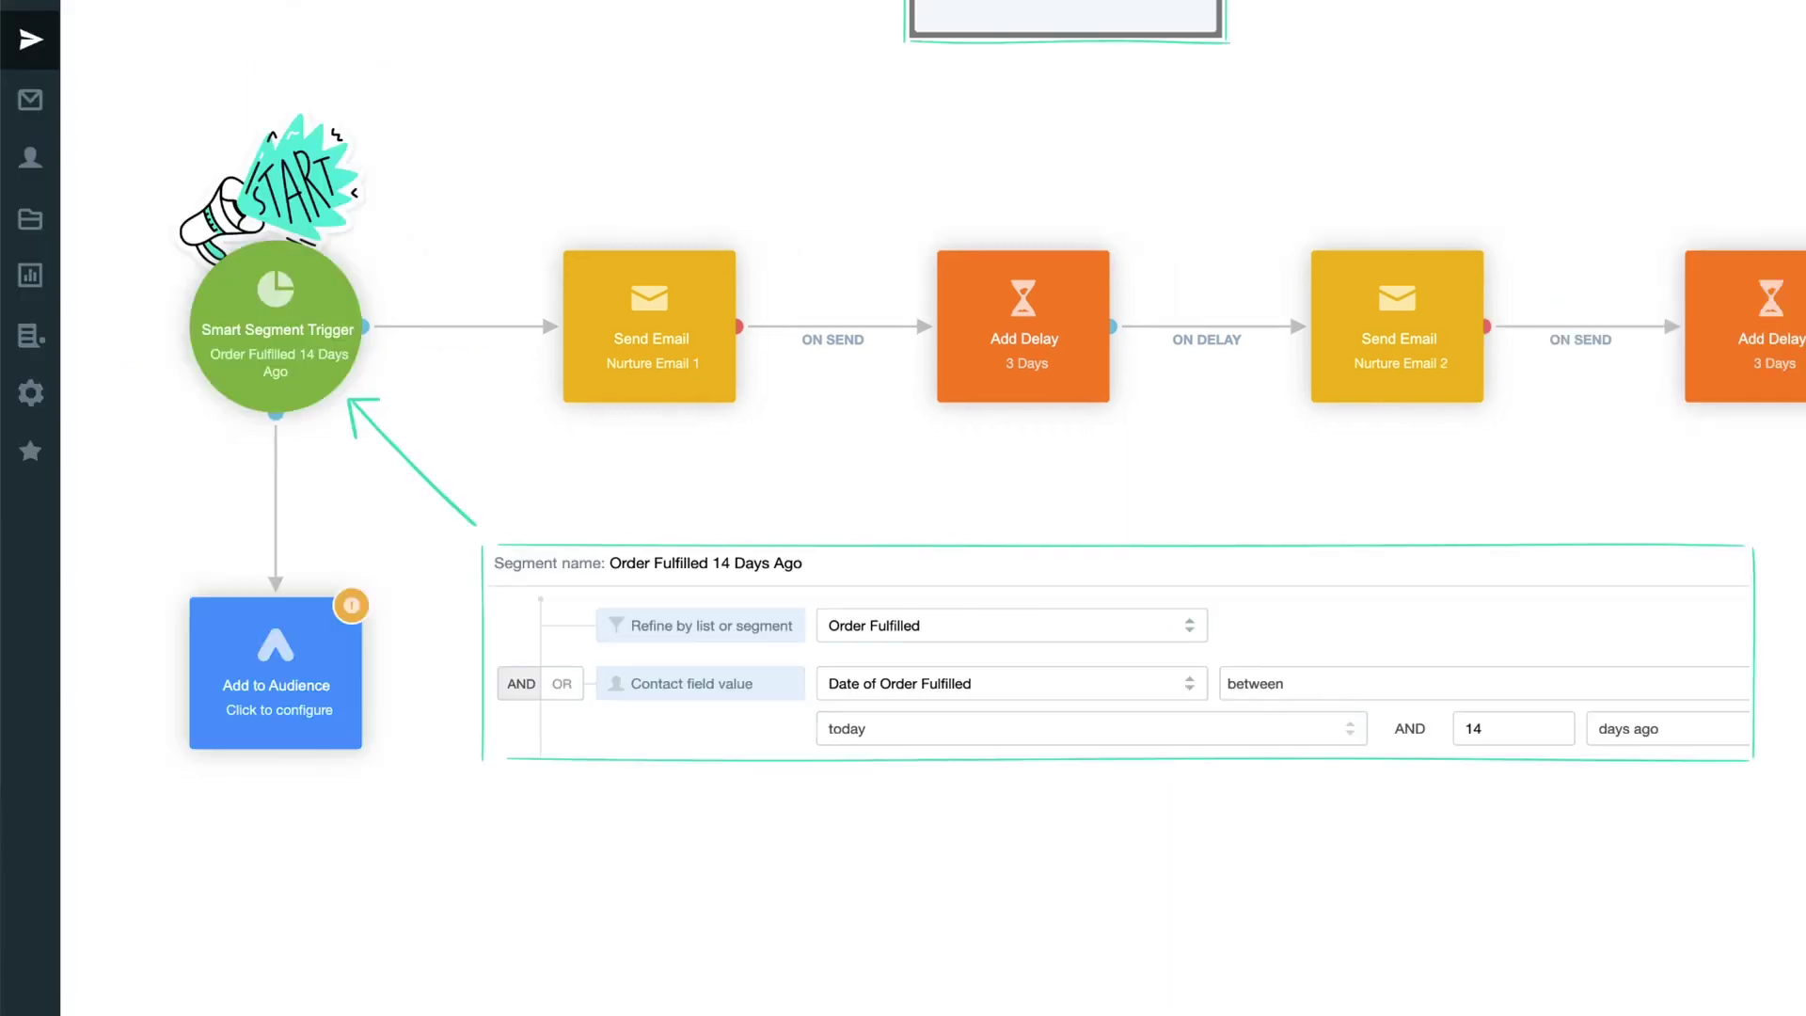
{"action": "left_click", "coordinate": [384, 731]}
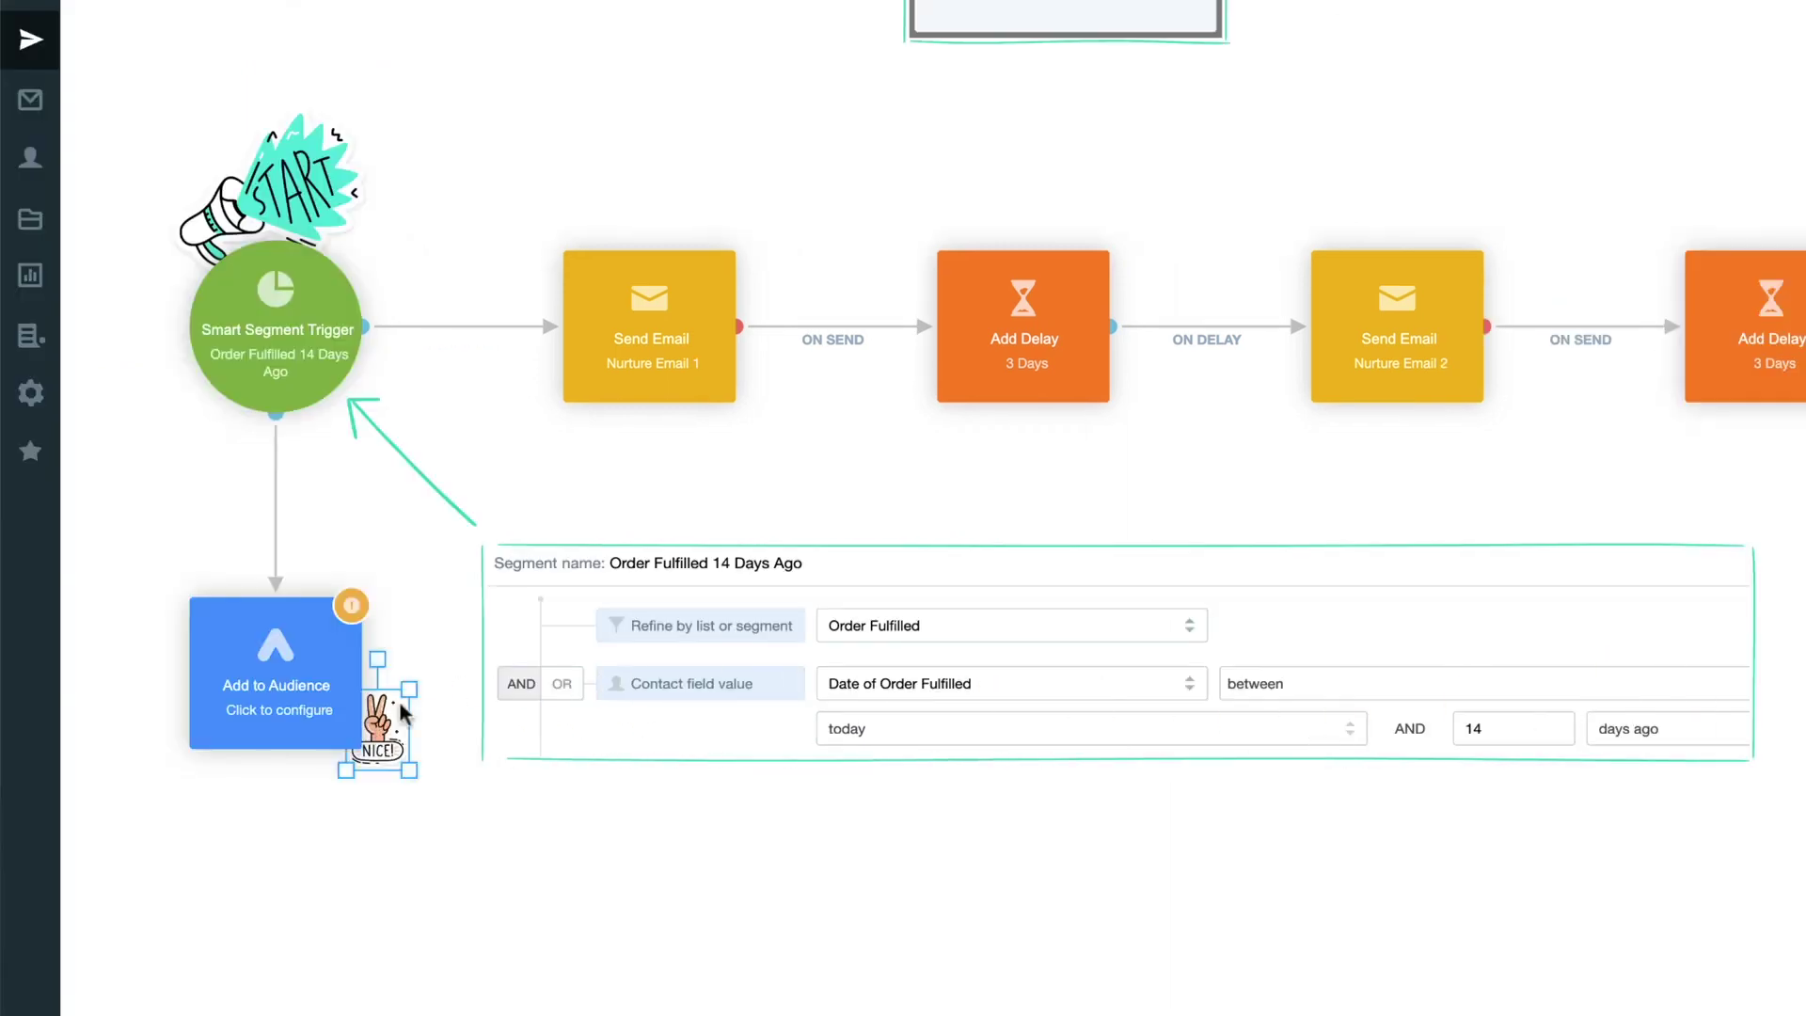
{"action": "mouse_move", "coordinate": [417, 706]}
{"action": "left_mouse_down"}
{"action": "mouse_move", "coordinate": [438, 653]}
{"action": "mouse_move", "coordinate": [425, 663]}
{"action": "left_mouse_up"}
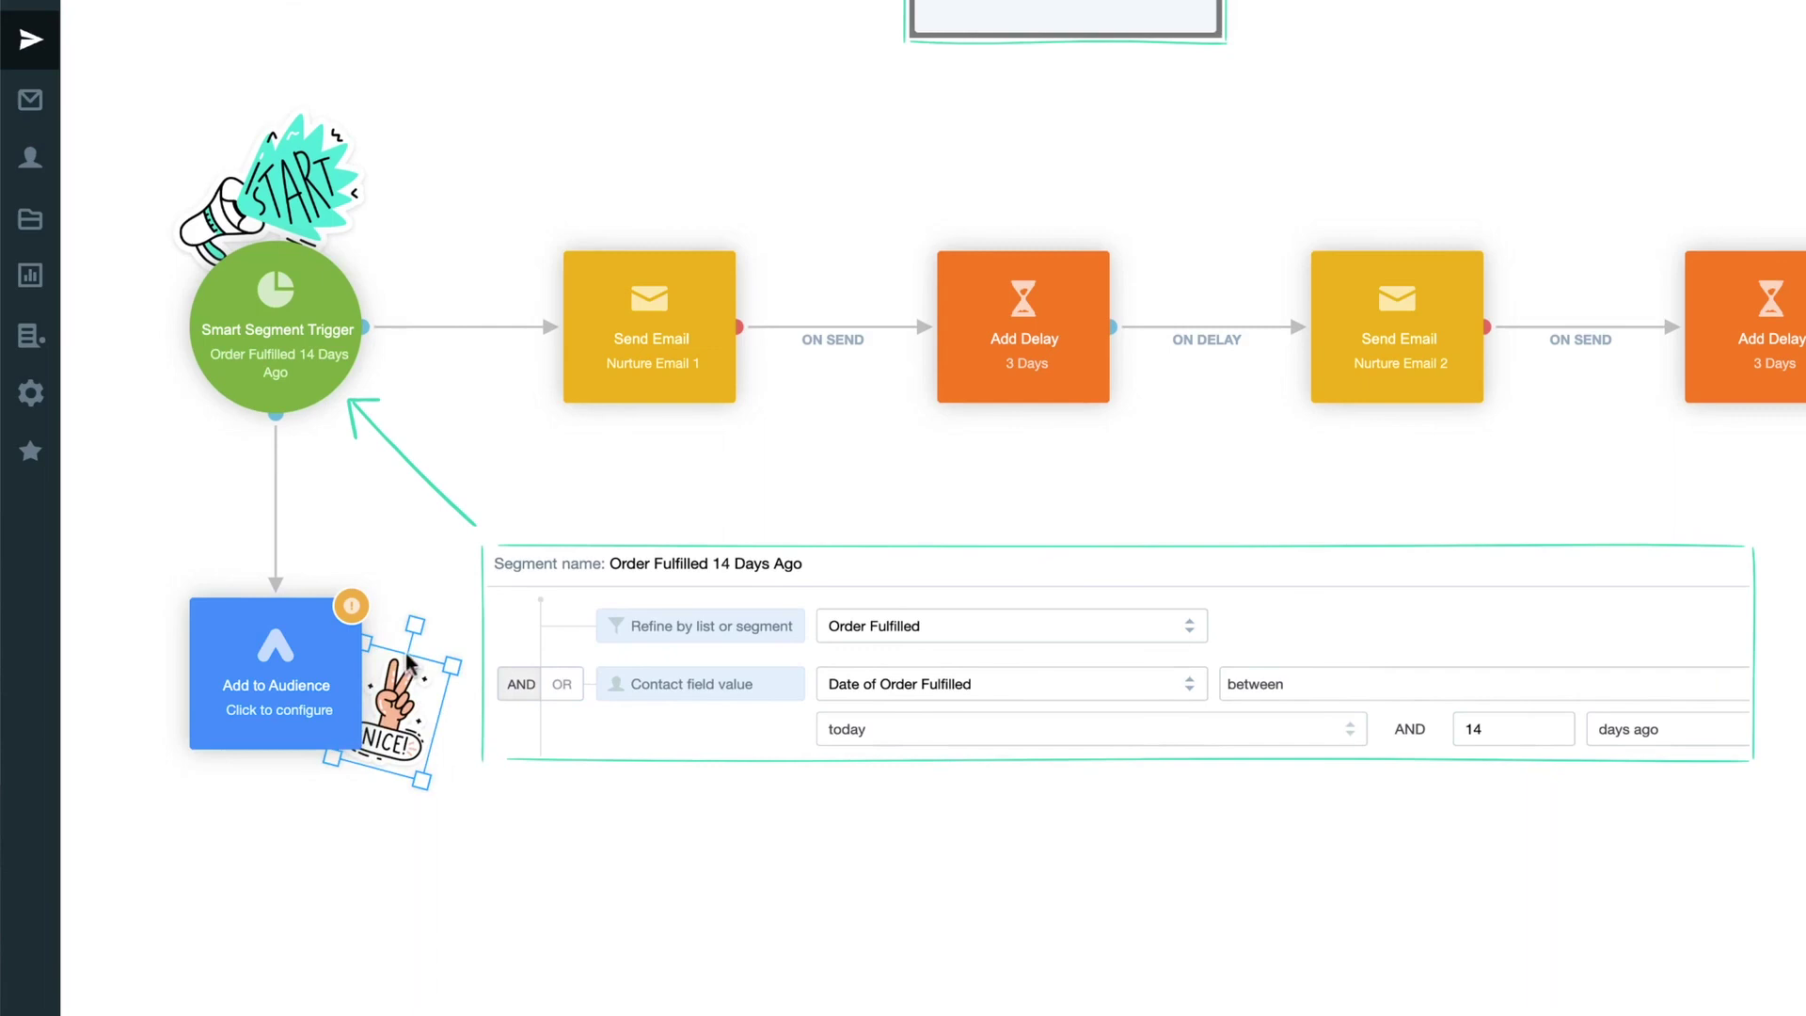
{"action": "left_click", "coordinate": [636, 705]}
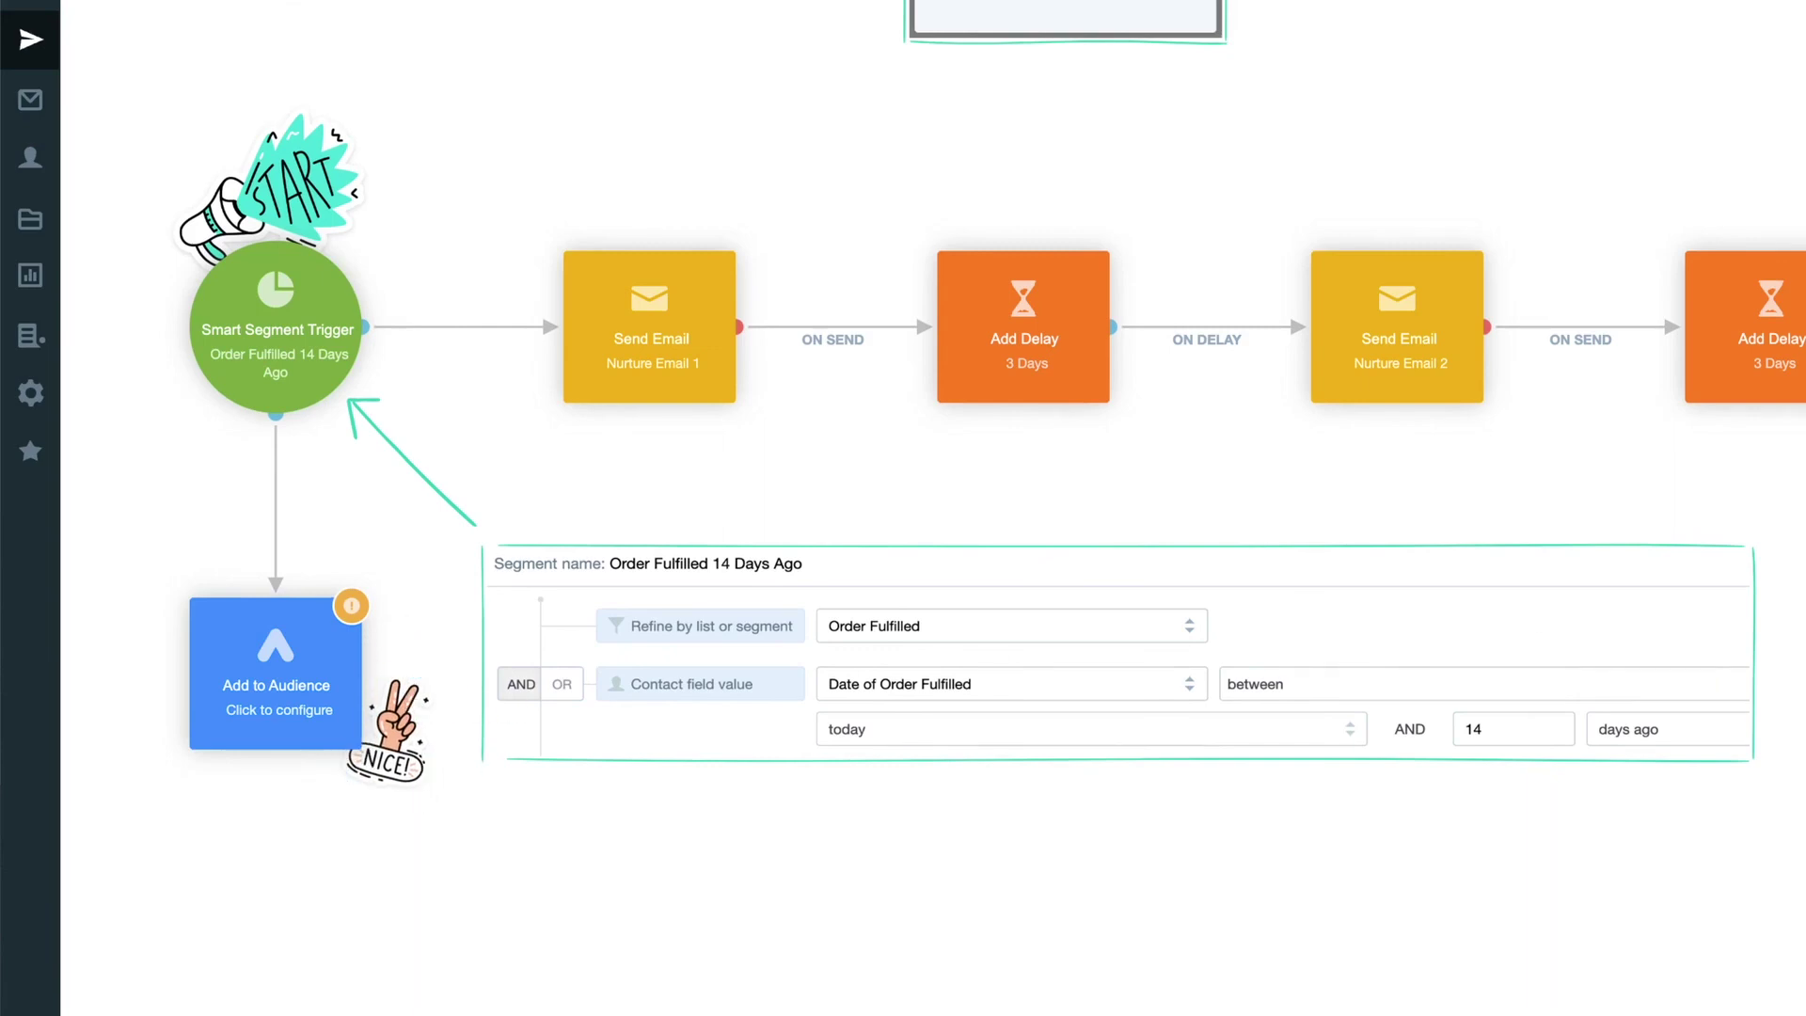